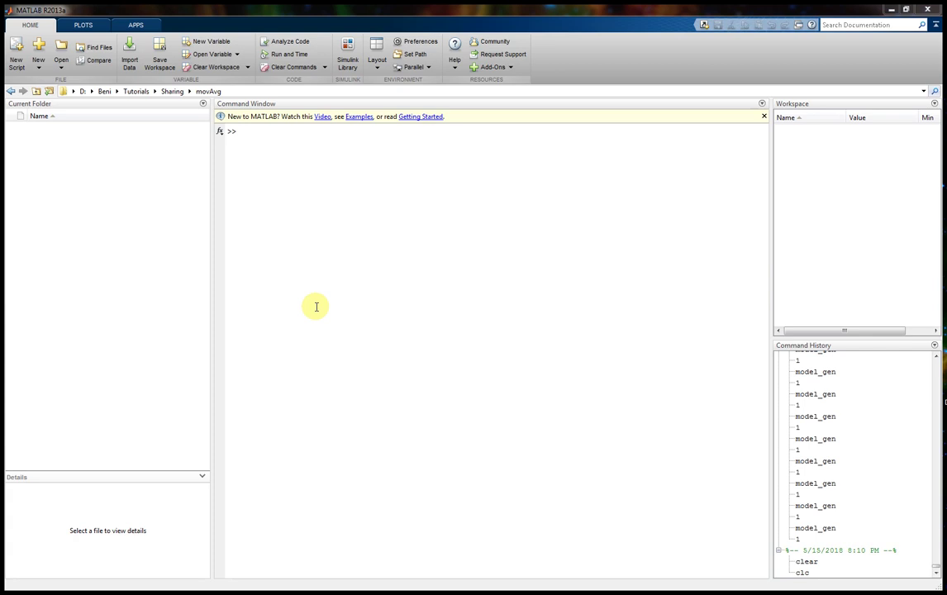
# Create a new blank model file in the Current Folder and name it movAvg.
pyautogui.rightClick(74, 180)
pyautogui.moveTo(154, 215)
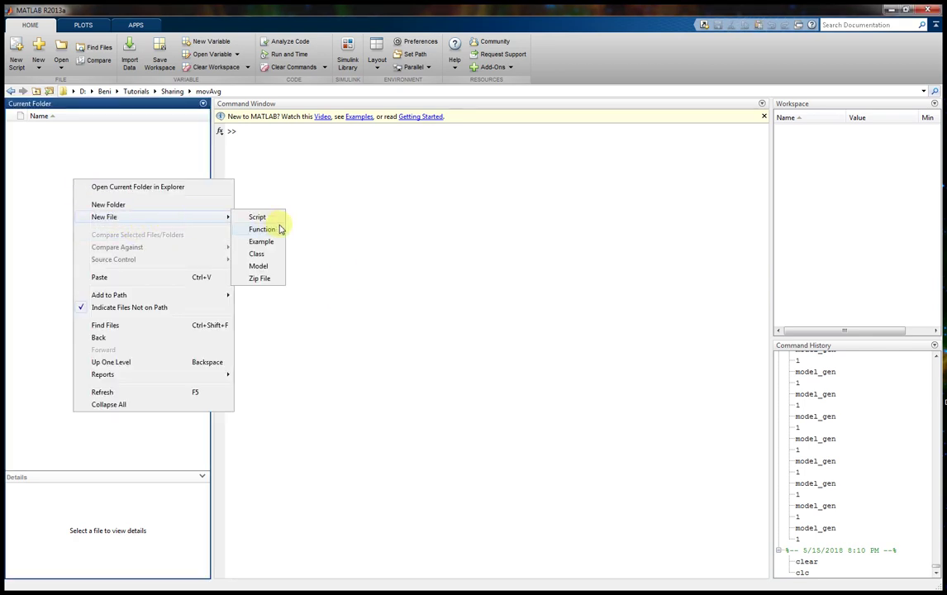
pyautogui.click(257, 265)
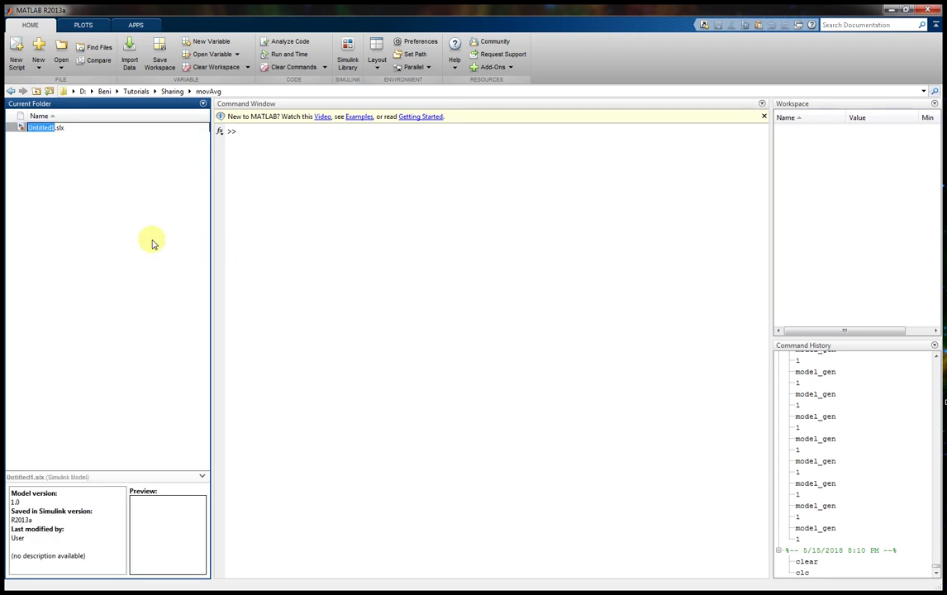
pyautogui.write('movAvg')
pyautogui.press('Return')
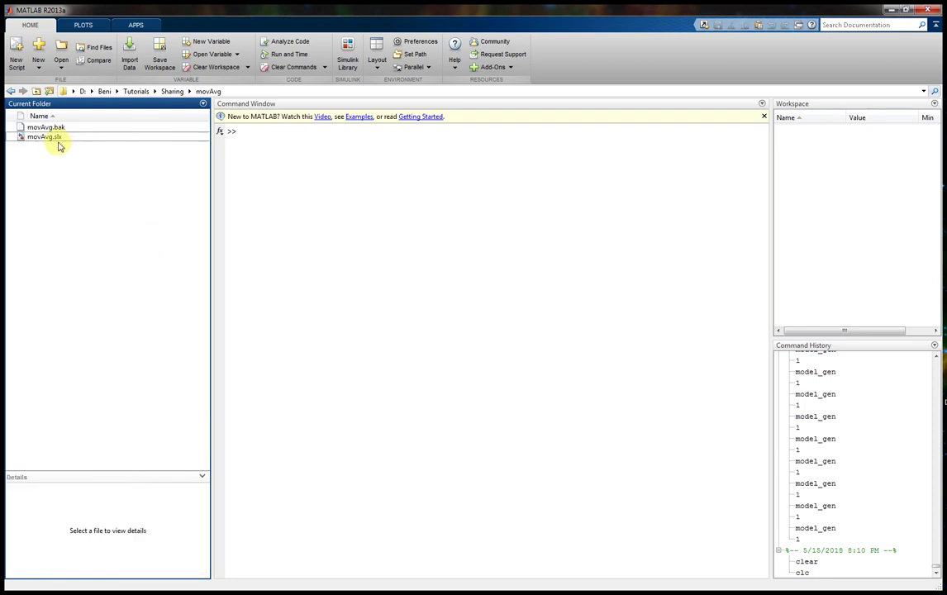
# Open movAvg.slx and enlarge its editor window.
pyautogui.click(53, 141)
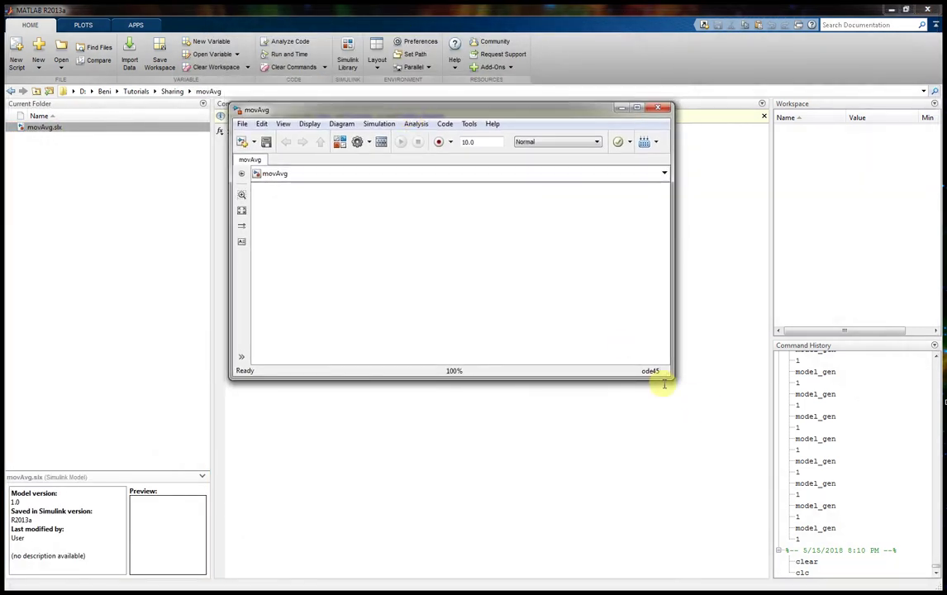
pyautogui.moveTo(663, 384); pyautogui.dragTo(768, 513)
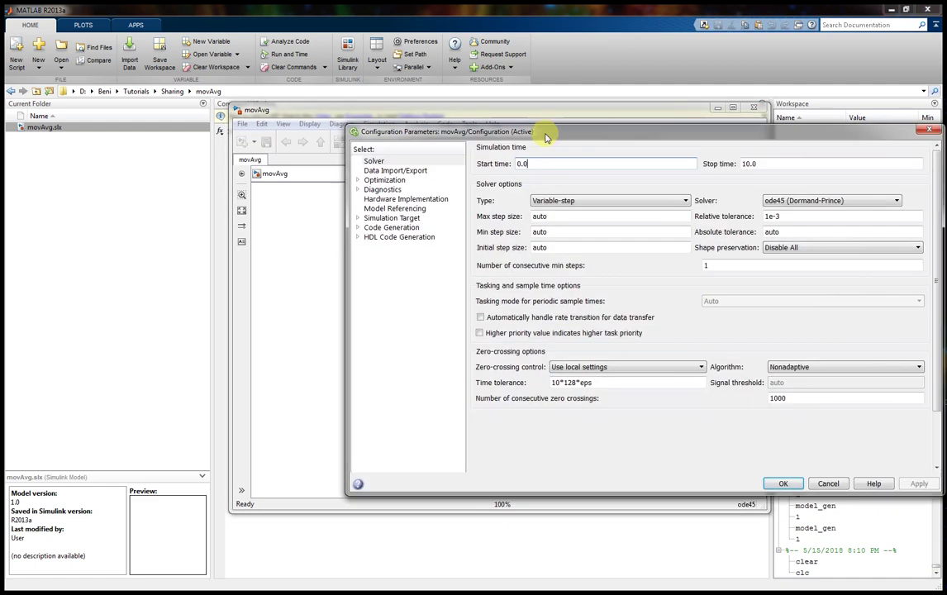
# Use a fixed-step discrete solver with step size 0.01, then save movAvg.
pyautogui.moveTo(539, 133); pyautogui.dragTo(473, 146)
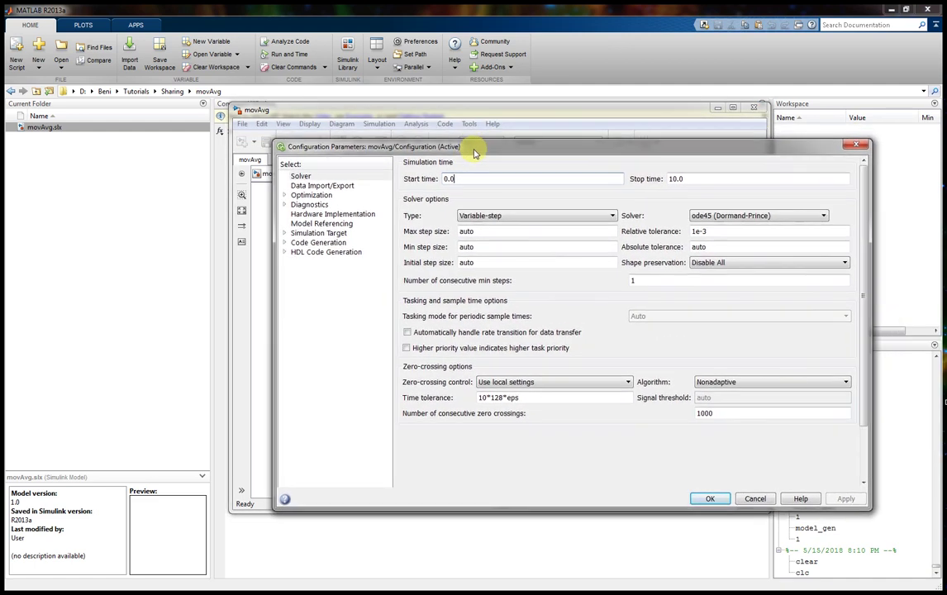
pyautogui.click(533, 216)
pyautogui.click(533, 237)
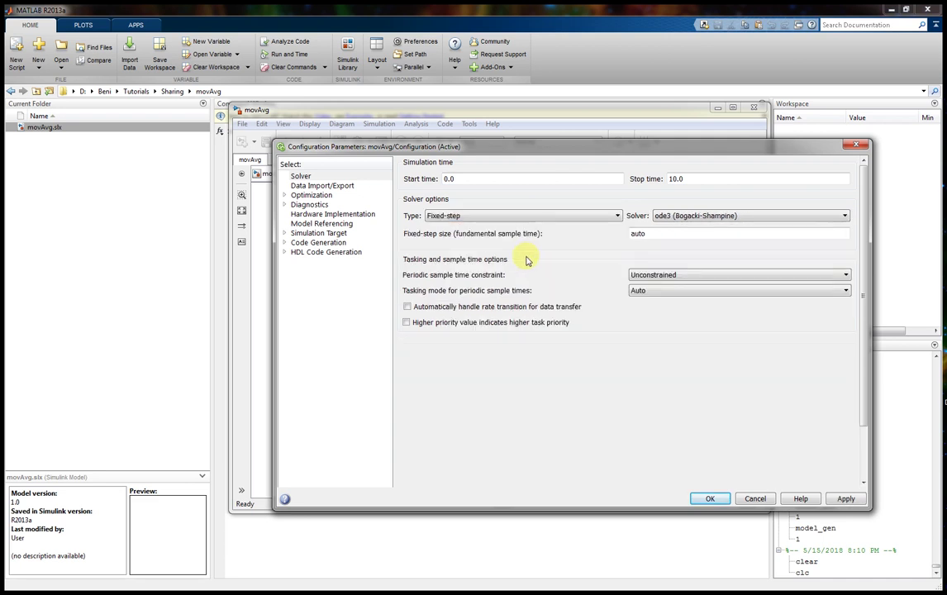
pyautogui.click(689, 218)
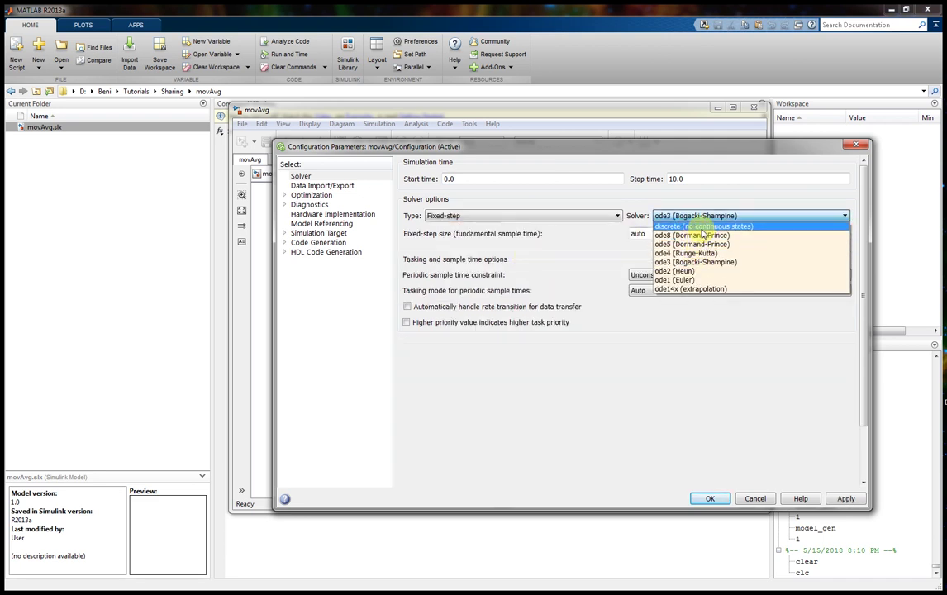
pyautogui.click(700, 227)
pyautogui.doubleClick(670, 235)
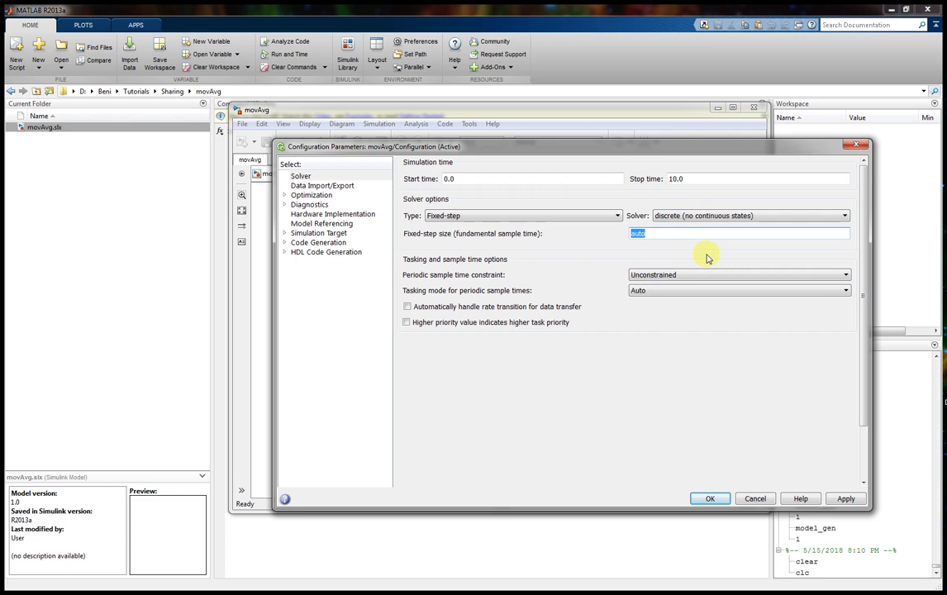
pyautogui.write('0.01')
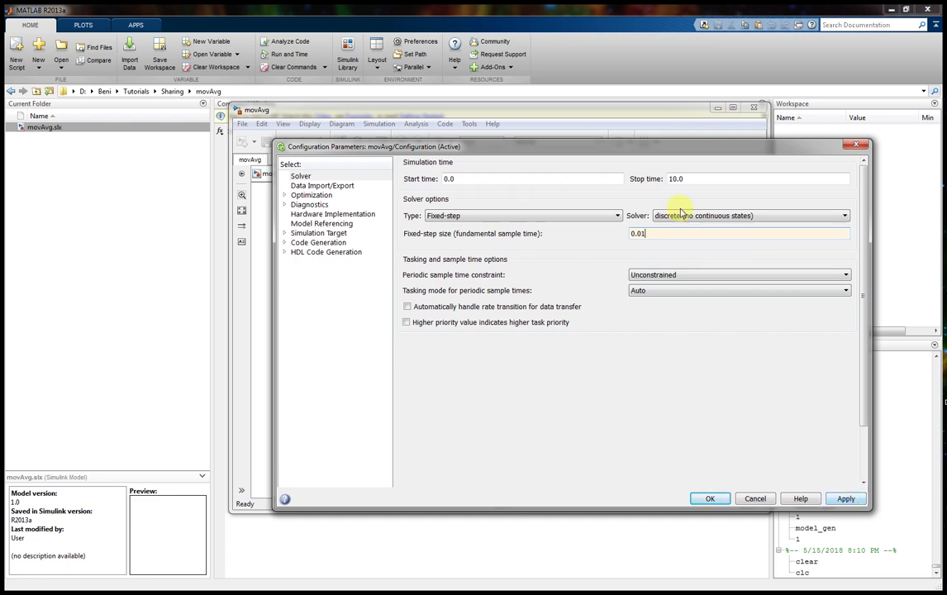
pyautogui.click(843, 499)
pyautogui.click(711, 499)
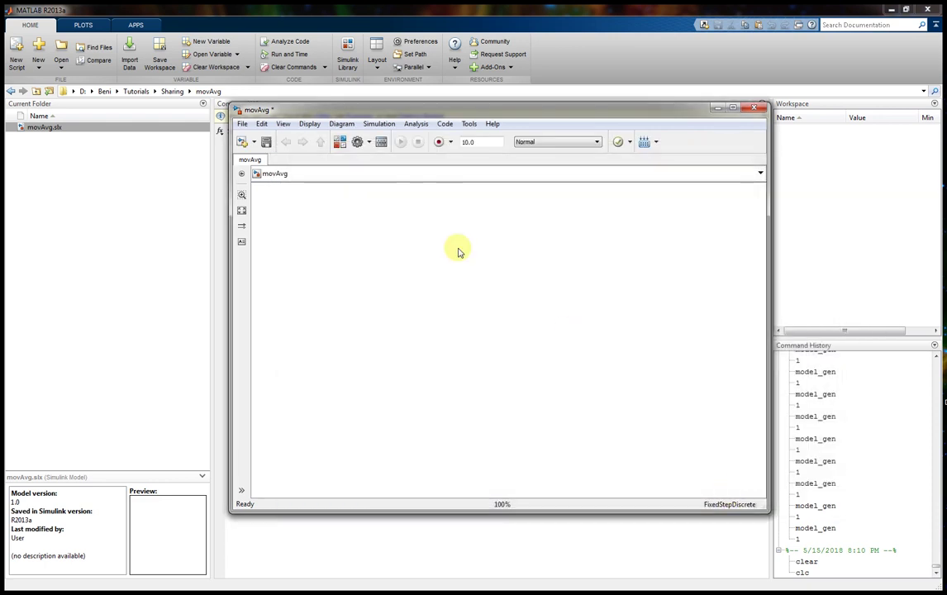
pyautogui.click(266, 142)
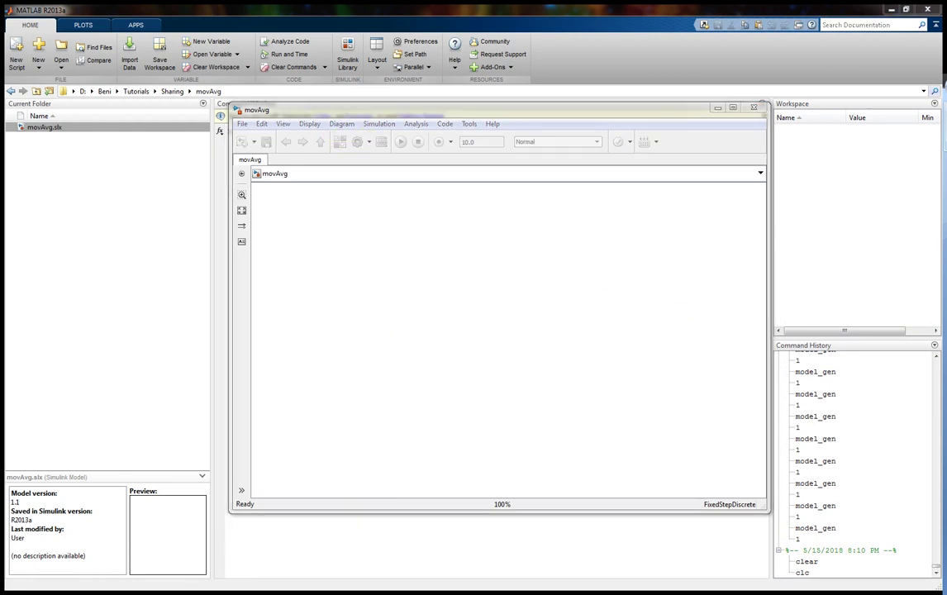
pyautogui.moveTo(450, 86); pyautogui.dragTo(497, 113)
# Search the library for 'delay' and add the Delay block to movAvg.
pyautogui.moveTo(699, 172); pyautogui.dragTo(653, 180)
pyautogui.click(596, 149)
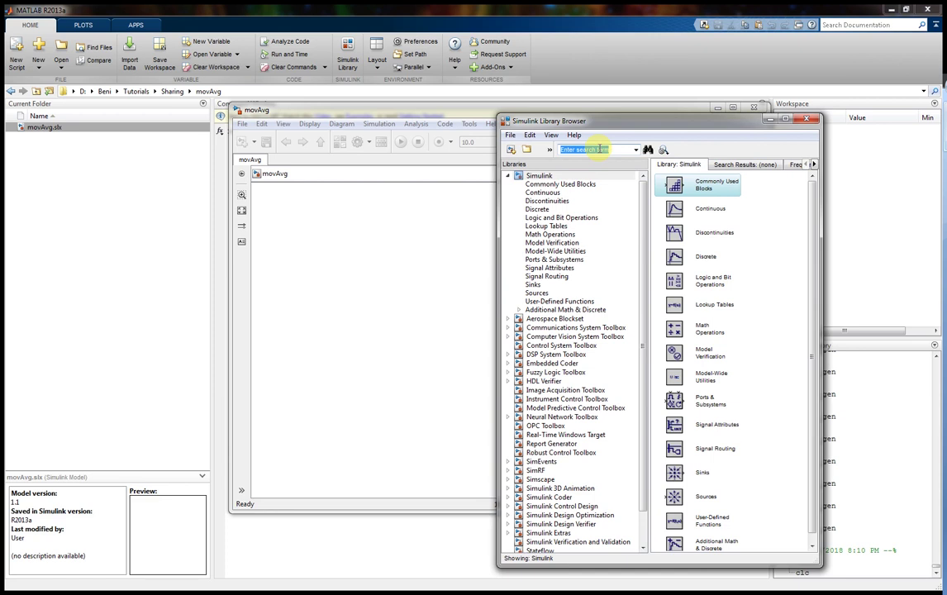
pyautogui.write('delay')
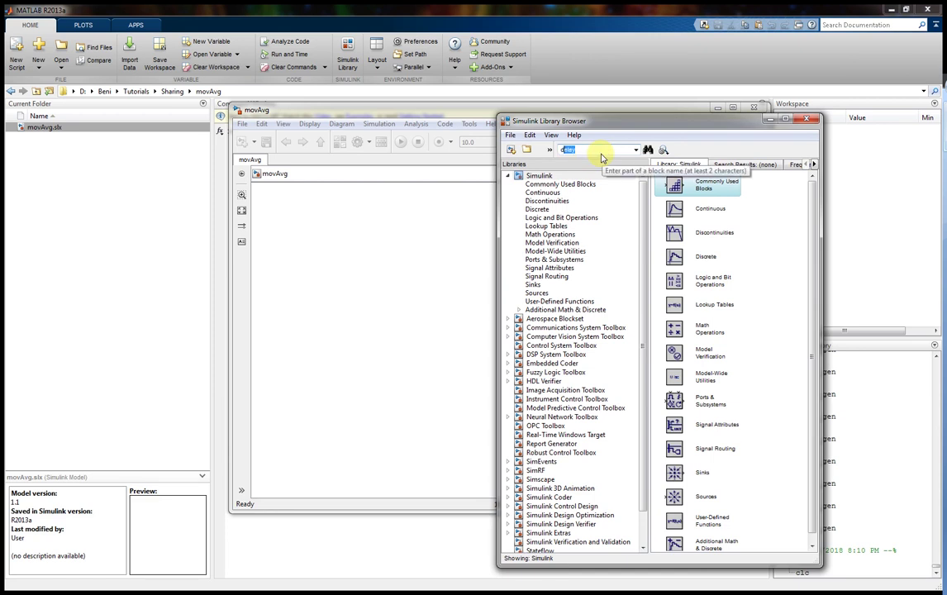
pyautogui.write('ddela')
pyautogui.press('BackSpace')
pyautogui.press('BackSpace')
pyautogui.press('BackSpace')
pyautogui.press('BackSpace')
pyautogui.write('e')
pyautogui.press('Return')
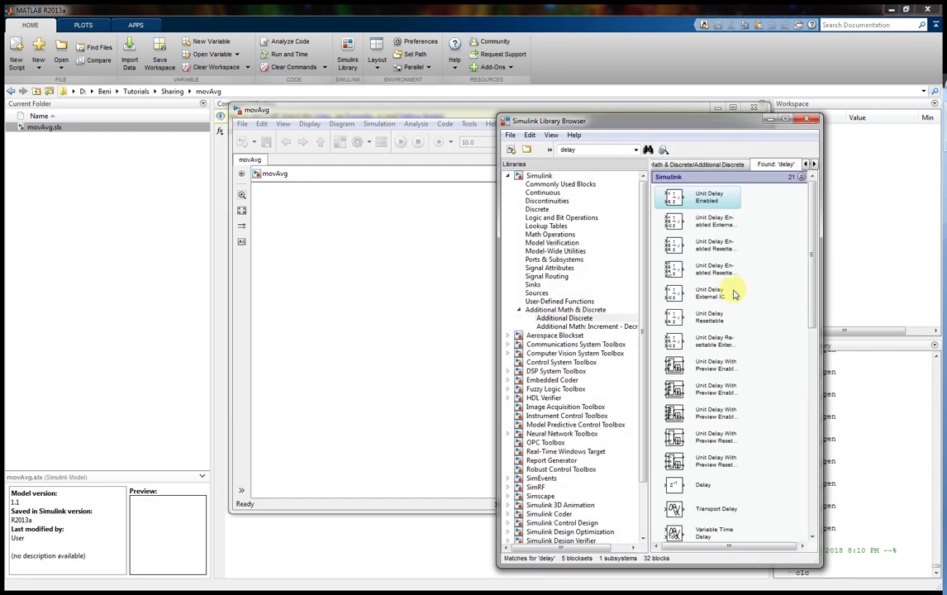
pyautogui.scroll(-1, 814, 304)
pyautogui.click(677, 466)
pyautogui.rightClick(677, 465)
pyautogui.click(705, 475)
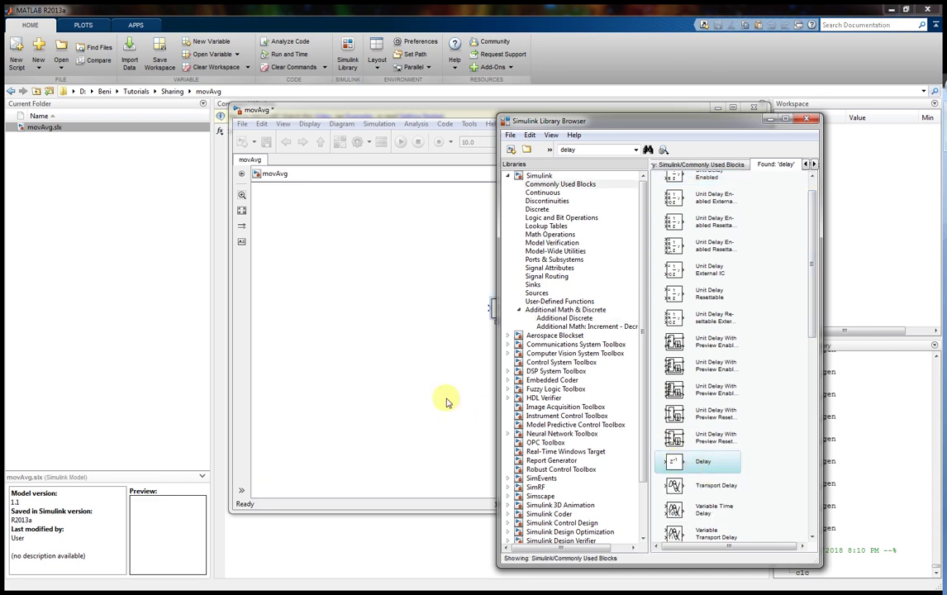
# Search the block library for 'vector'.
pyautogui.click(595, 150)
pyautogui.write('vector')
pyautogui.press('Return')
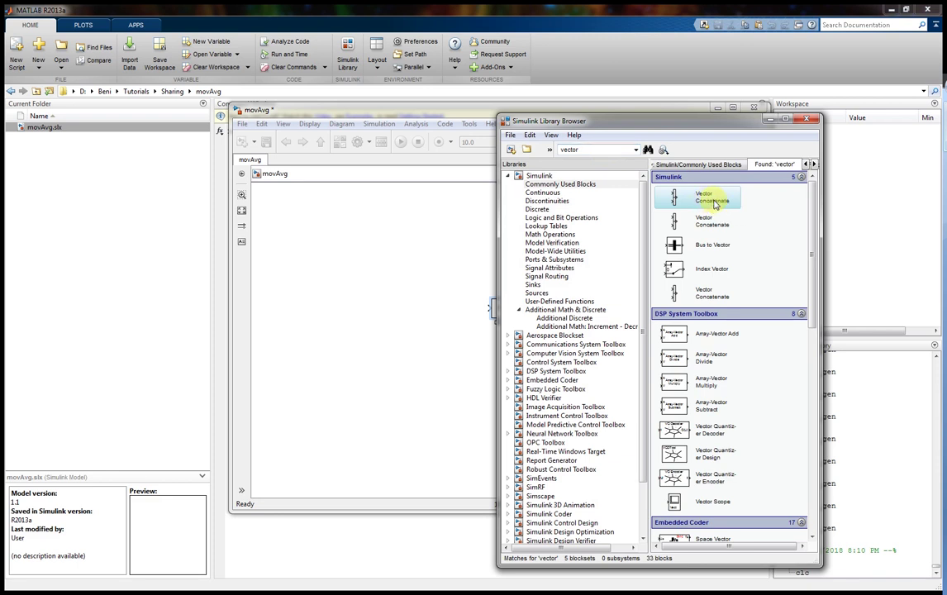
# Add Vector Concatenate to movAvg, then search the library for 'accumulate' and 'acc'.
pyautogui.rightClick(720, 207)
pyautogui.click(749, 205)
pyautogui.doubleClick(593, 149)
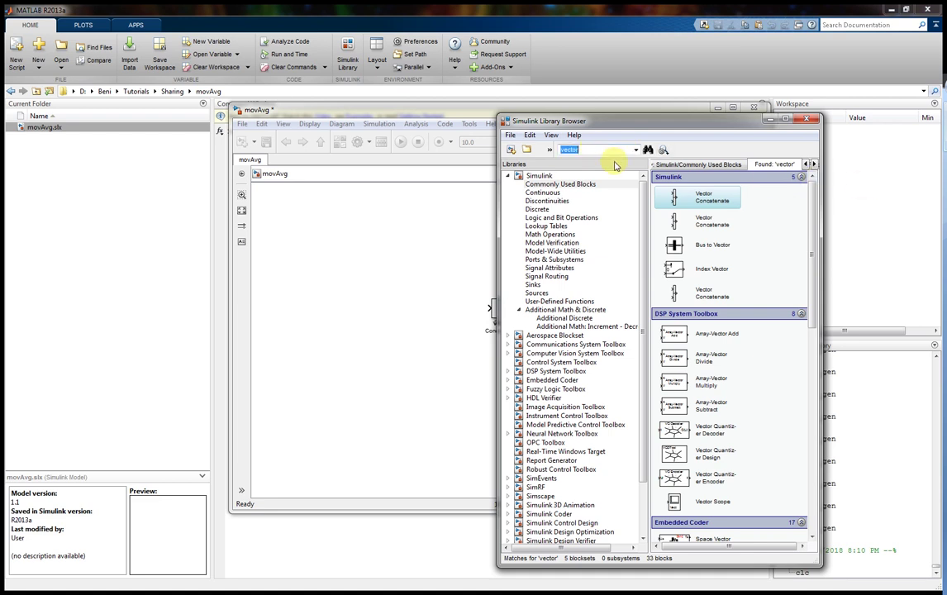
pyautogui.write('accumulate')
pyautogui.press('Return')
pyautogui.doubleClick(604, 150)
pyautogui.hotkey('shift', 'Right')
pyautogui.hotkey('shift', 'Right')
pyautogui.hotkey('shift', 'Right')
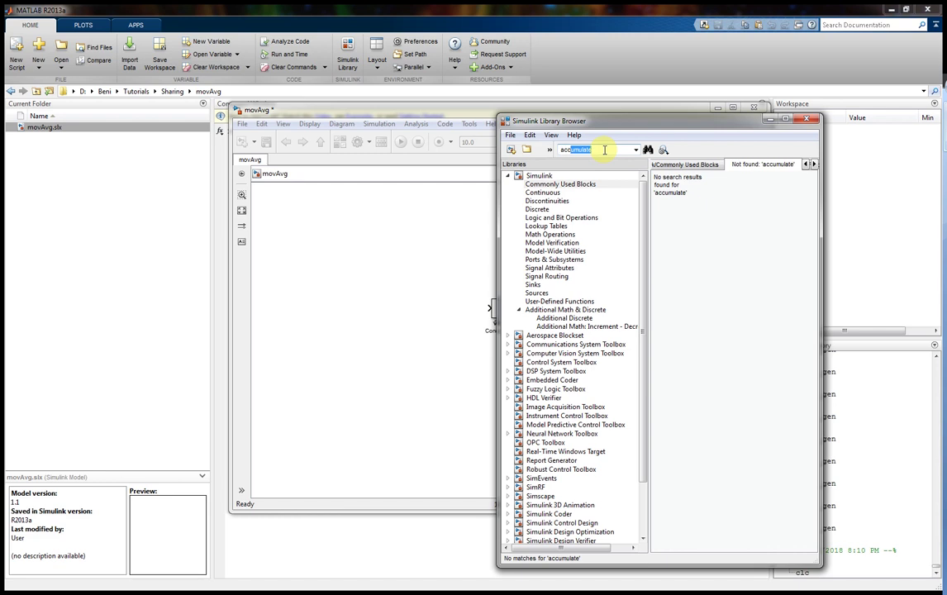
pyautogui.press('Delete')
pyautogui.press('Return')
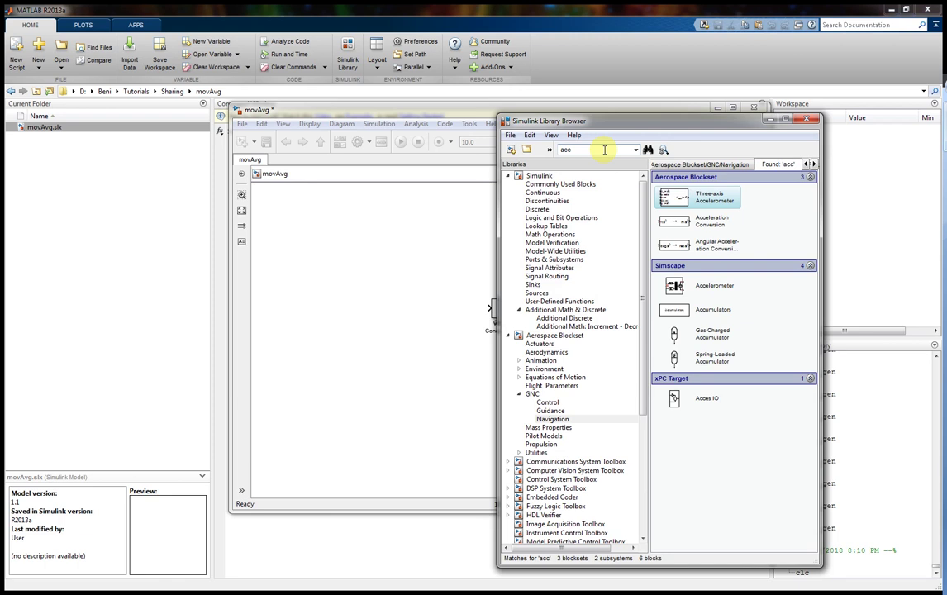
# Search for 'sum' and add the Sum of Elements block to movAvg.
pyautogui.doubleClick(604, 150)
pyautogui.write('sum')
pyautogui.press('Return')
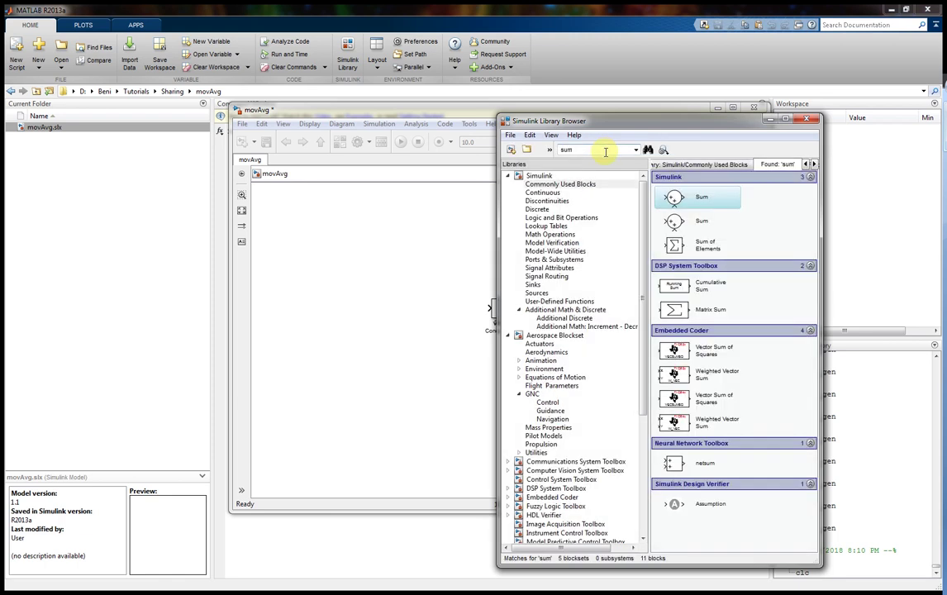
pyautogui.click(676, 244)
pyautogui.rightClick(683, 247)
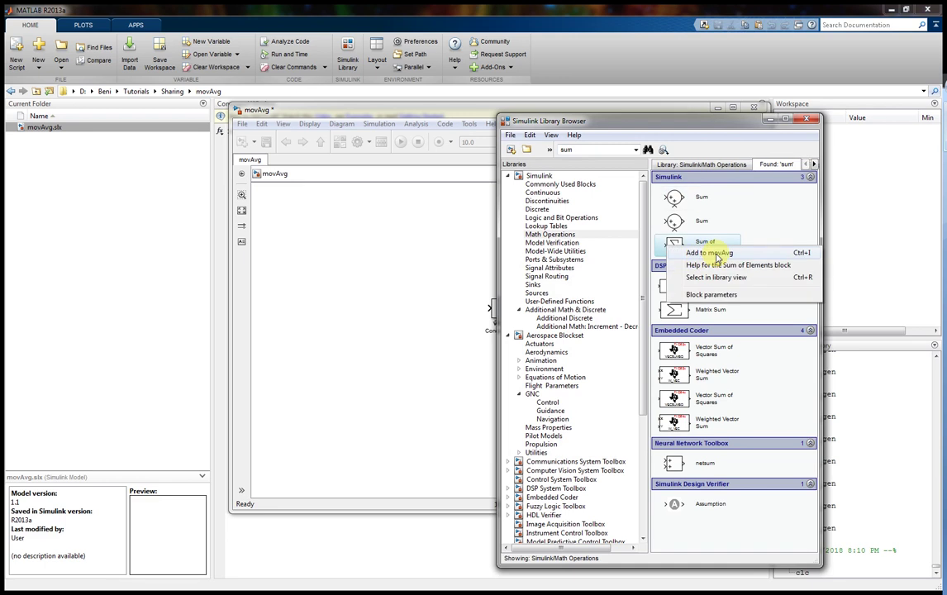
pyautogui.click(716, 254)
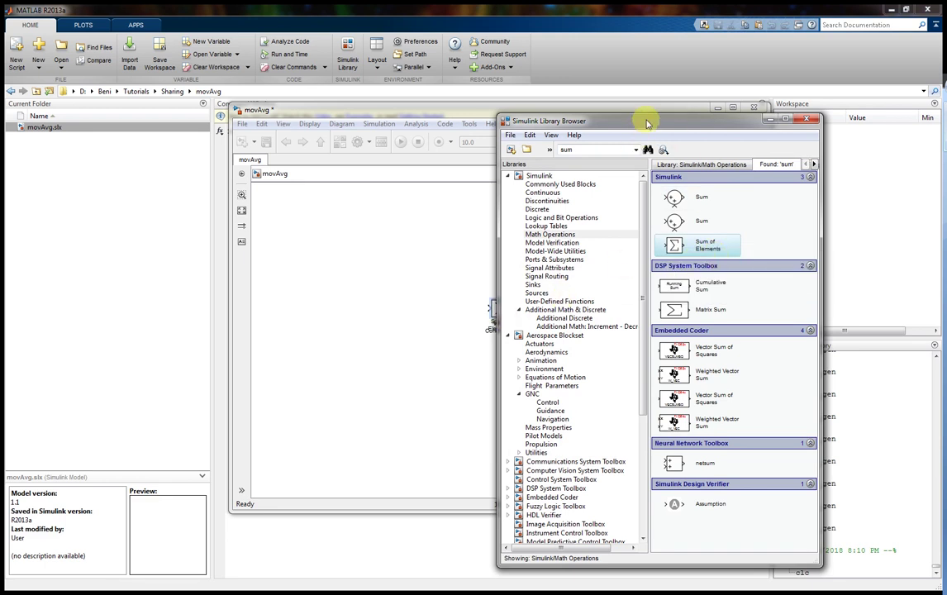
pyautogui.moveTo(647, 124); pyautogui.dragTo(697, 106)
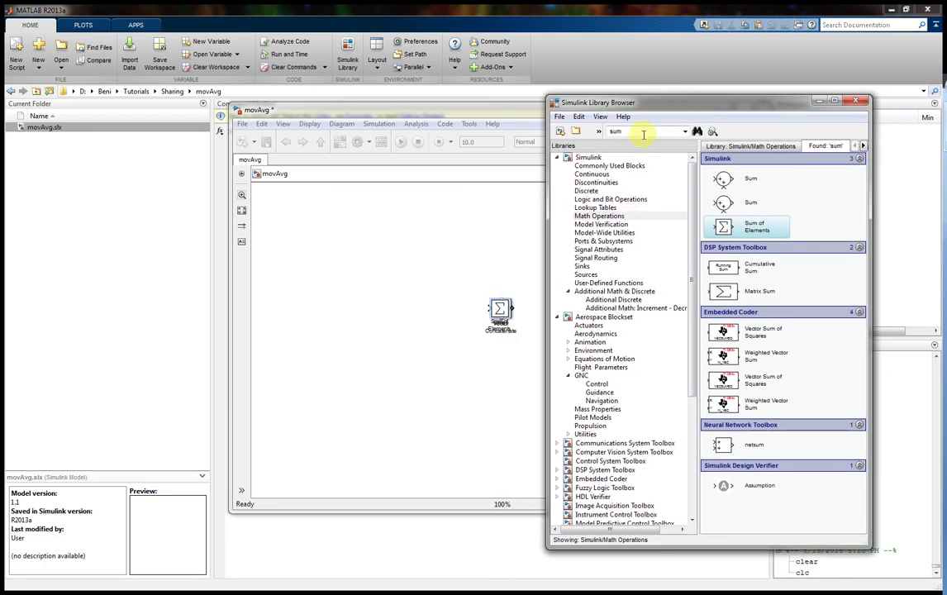
pyautogui.moveTo(643, 133); pyautogui.dragTo(587, 132)
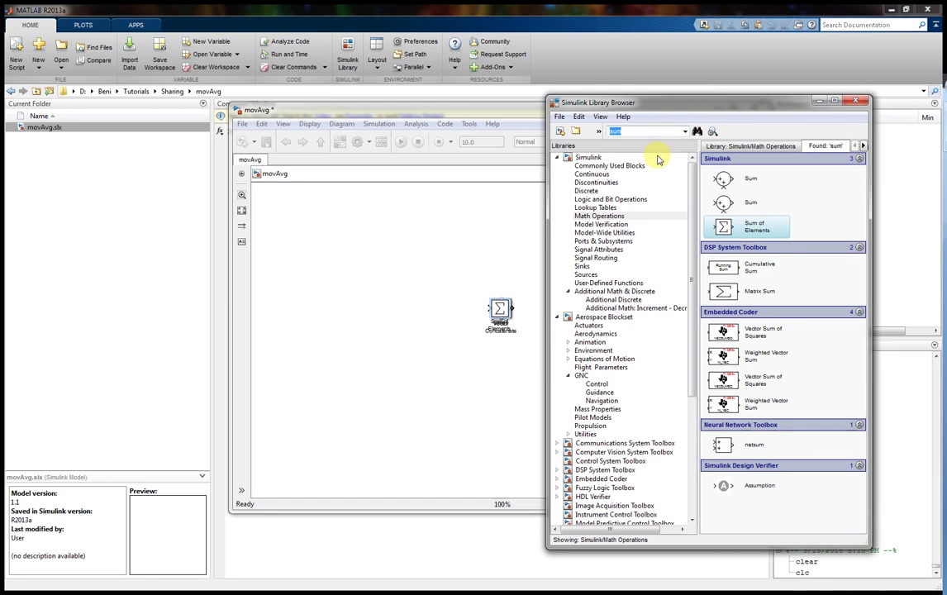
# Search the library for 'sampe' and cycle through the open windows.
pyautogui.write('sampe')
pyautogui.press('Return')
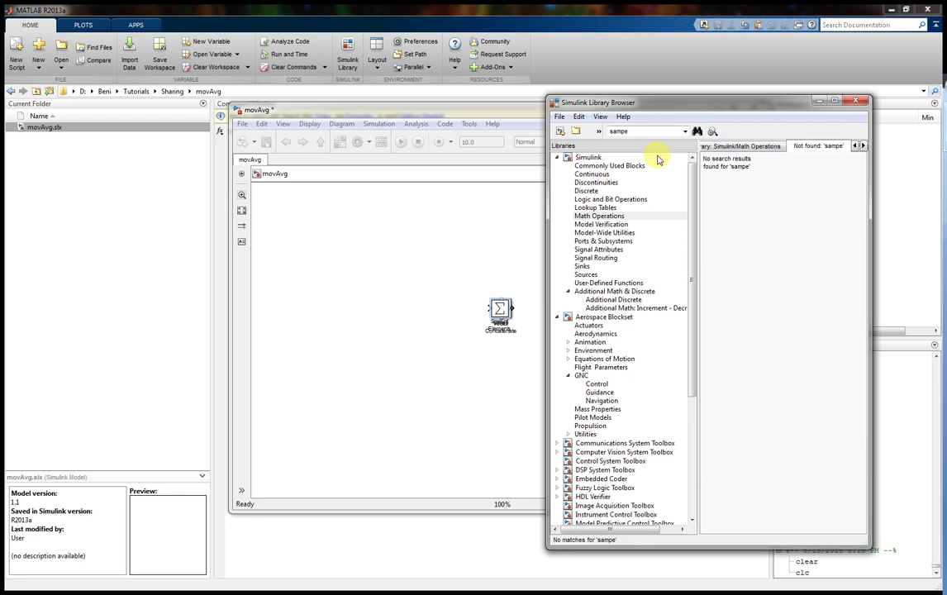
pyautogui.doubleClick(626, 131)
pyautogui.hotkey('alt', 'Tab')
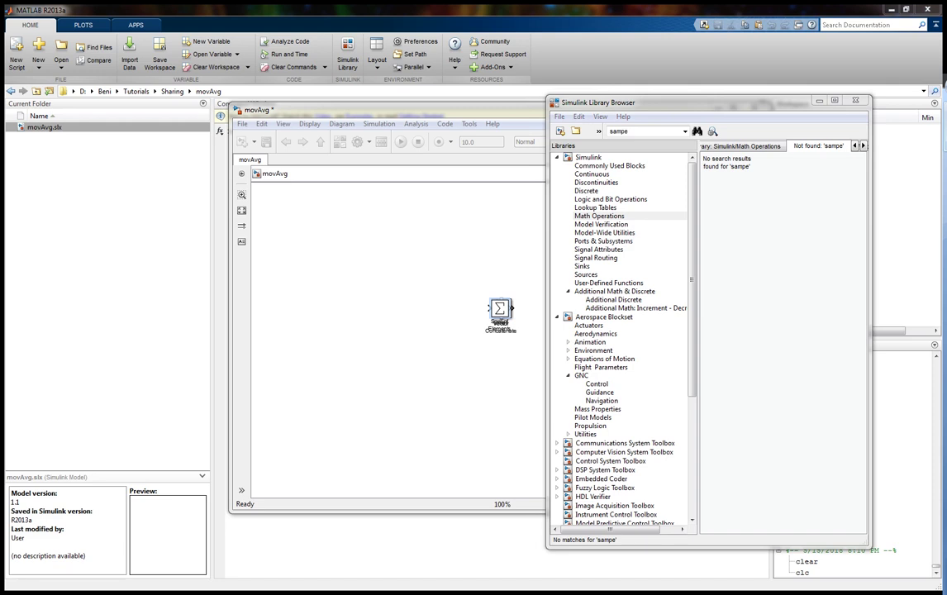
pyautogui.hotkey('alt', 'Tab')
pyautogui.hotkey('alt', 'Tab')
pyautogui.hotkey('alt', 'Tab')
pyautogui.hotkey('alt', 'shift', 'Tab')
pyautogui.hotkey('alt', 'shift', 'Tab')
pyautogui.hotkey('alt', 'Tab')
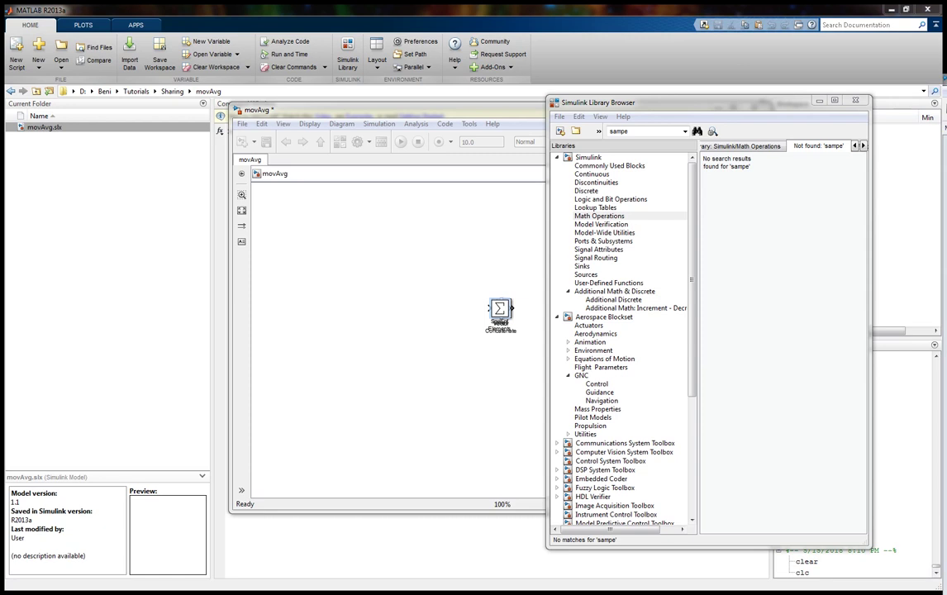
# Search for 'width' and add the Width block to movAvg.
pyautogui.click(625, 130)
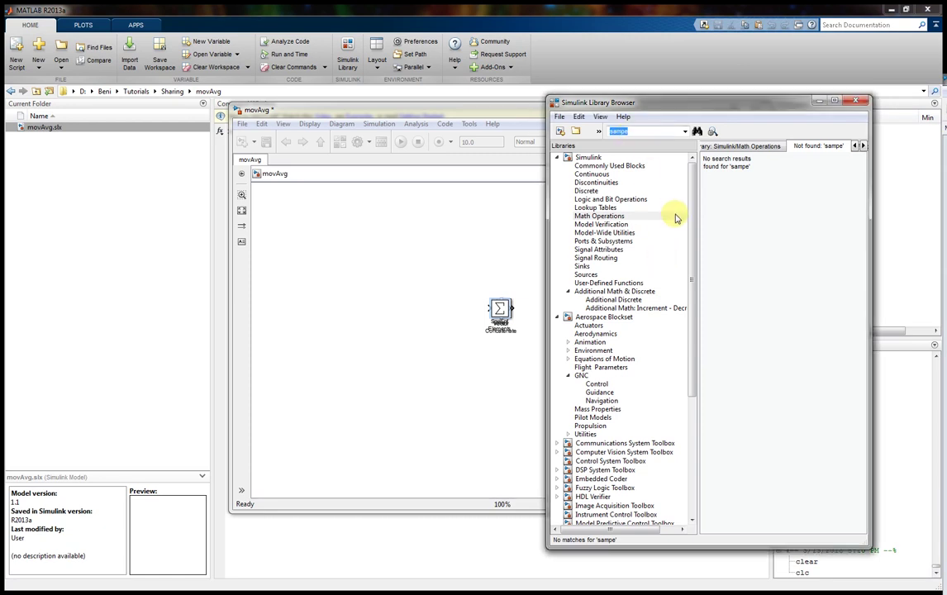
pyautogui.write('width')
pyautogui.press('Return')
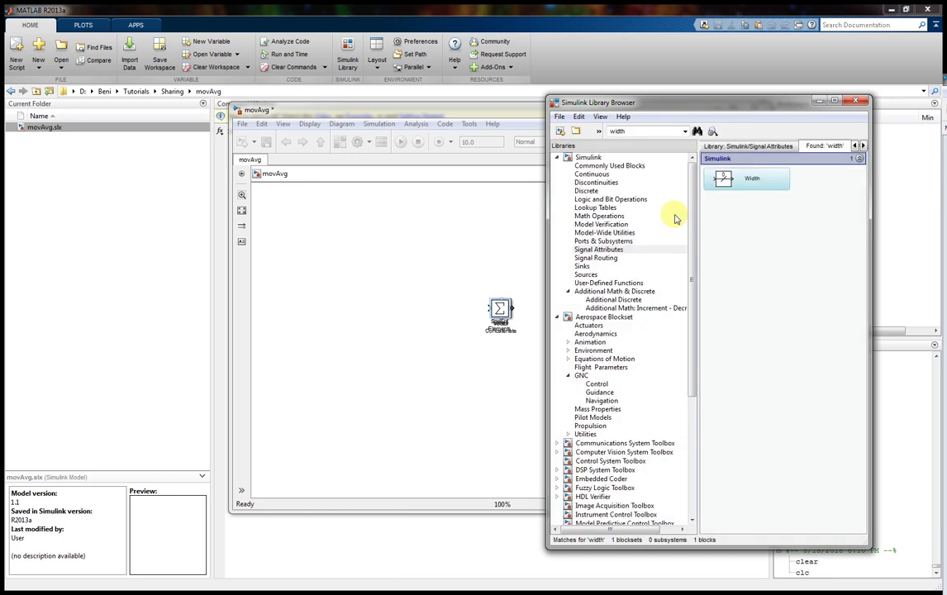
pyautogui.rightClick(727, 183)
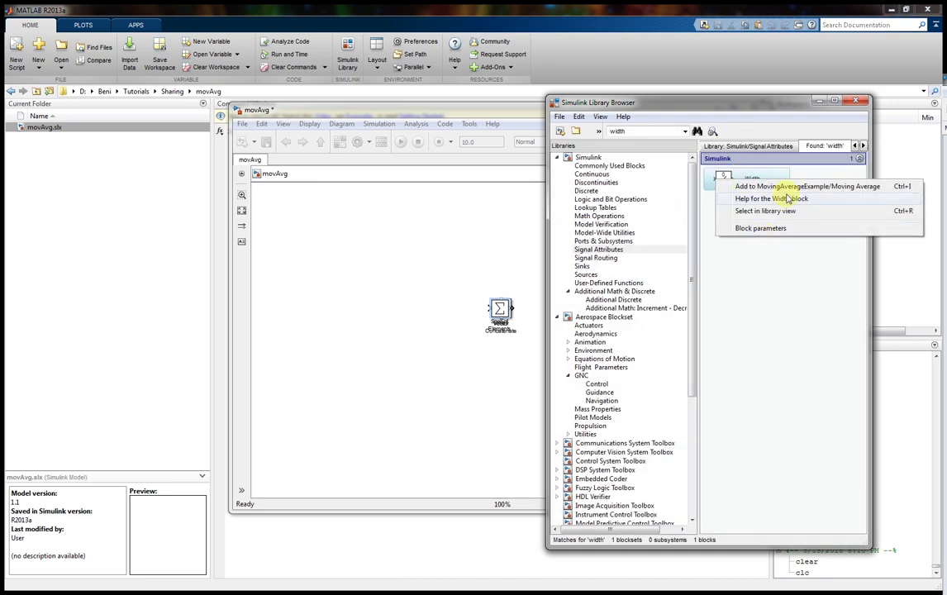
pyautogui.click(791, 188)
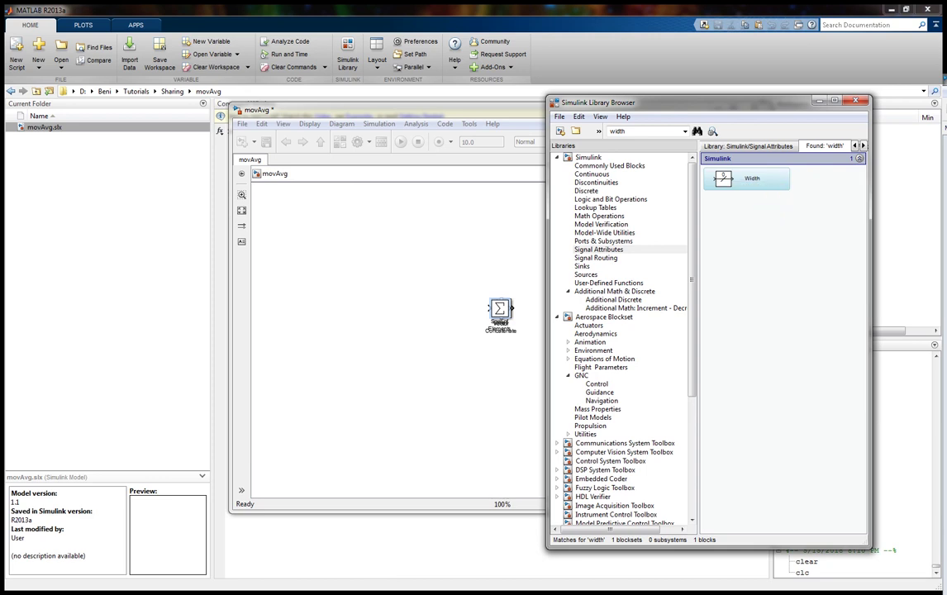
pyautogui.moveTo(545, 336); pyautogui.dragTo(768, 337)
pyautogui.moveTo(610, 112); pyautogui.dragTo(516, 112)
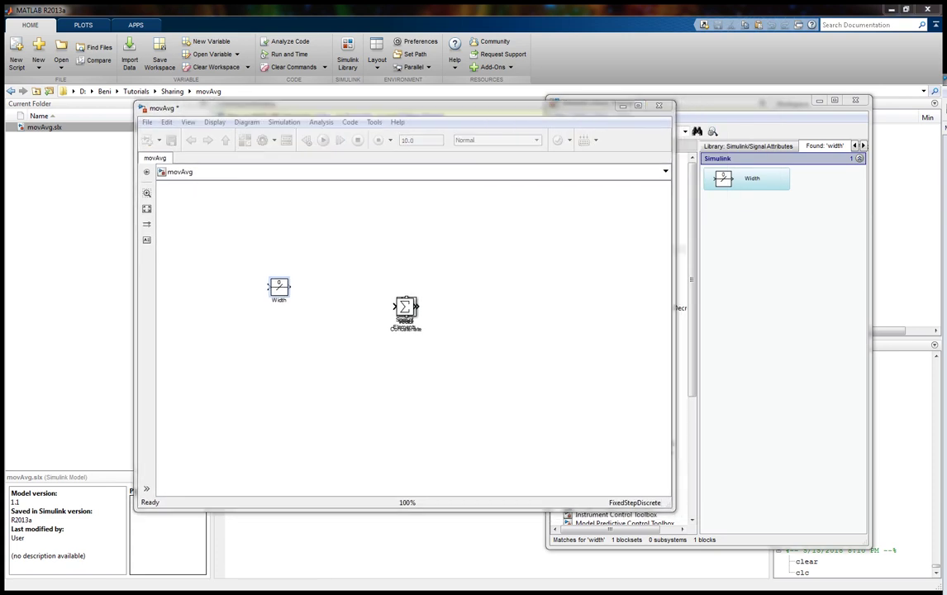
pyautogui.click(769, 99)
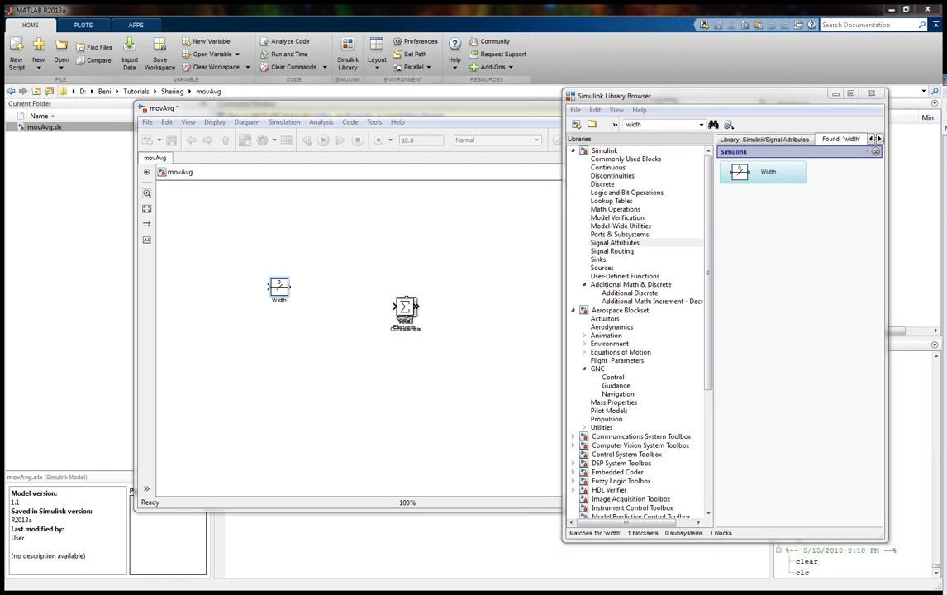
pyautogui.doubleClick(655, 124)
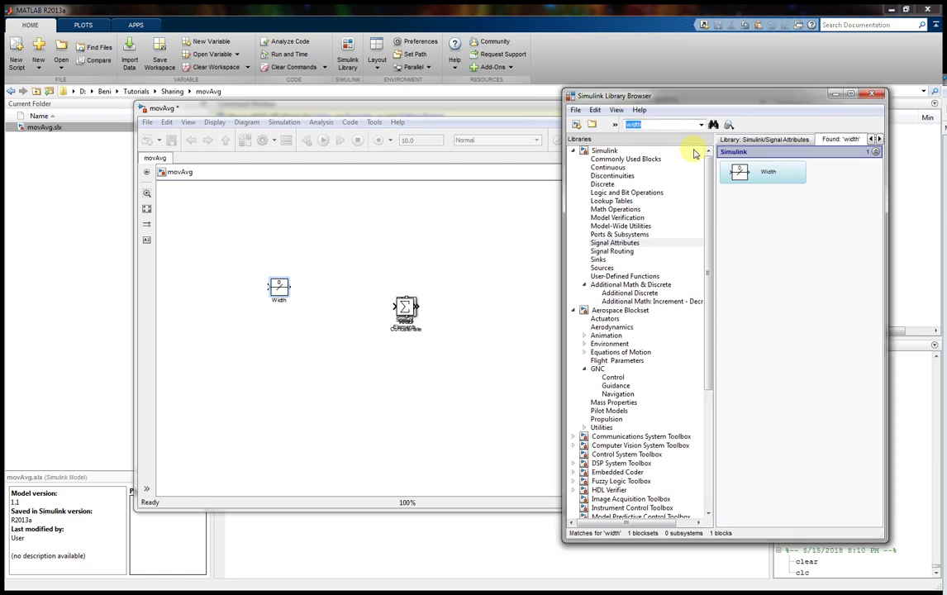
# Search for 'product' and add the Product block to movAvg.
pyautogui.write('product')
pyautogui.press('Return')
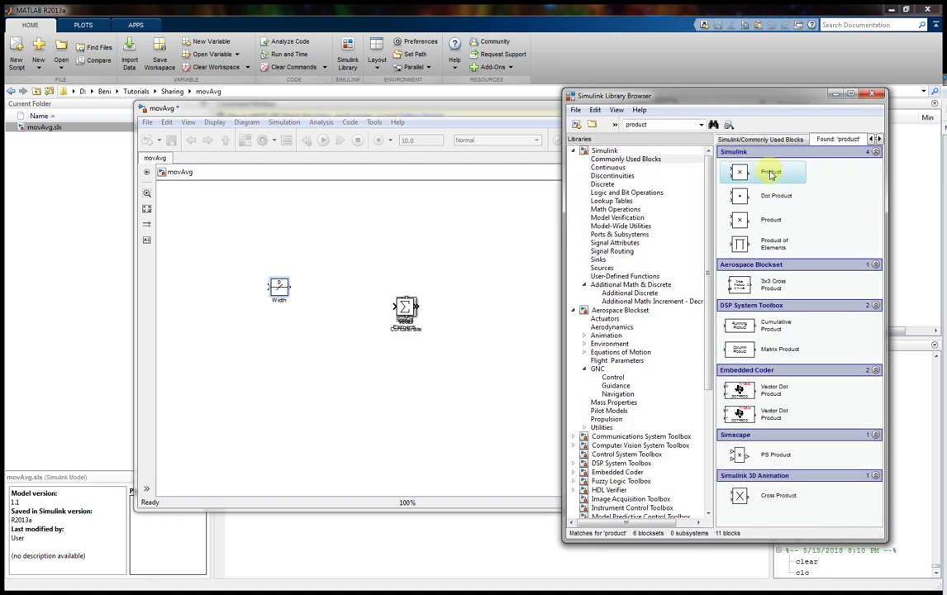
pyautogui.rightClick(770, 174)
pyautogui.click(795, 179)
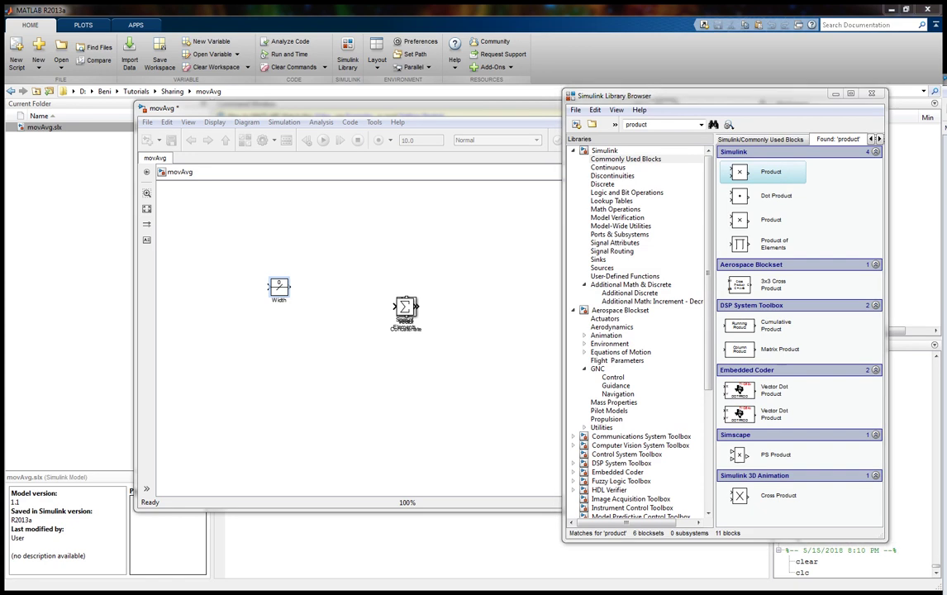
pyautogui.click(749, 104)
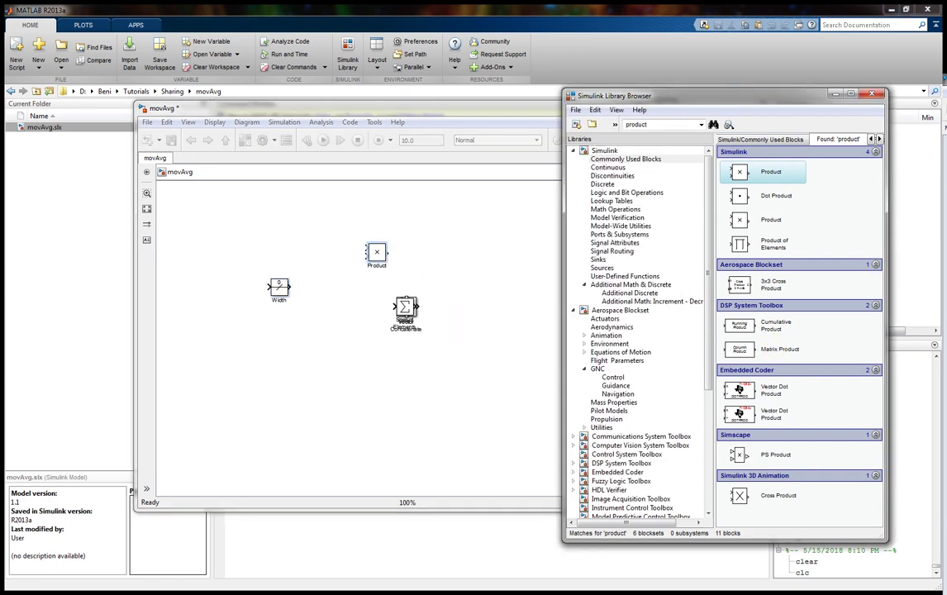
# Pull Sum of Elements and Delay off the stack, Delay above Product, and save.
pyautogui.moveTo(404, 310); pyautogui.dragTo(492, 236)
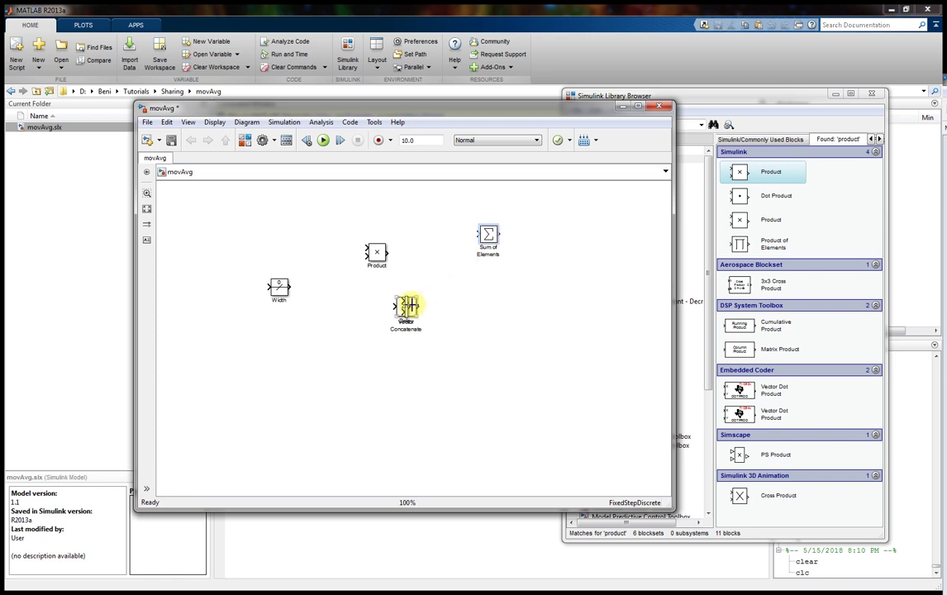
pyautogui.moveTo(417, 306); pyautogui.dragTo(437, 234)
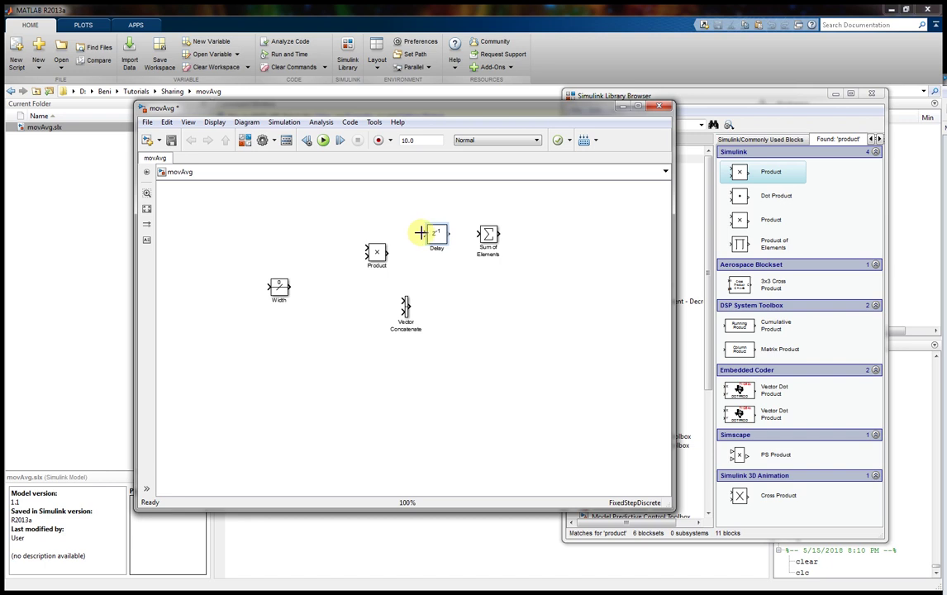
pyautogui.moveTo(437, 239); pyautogui.dragTo(378, 210)
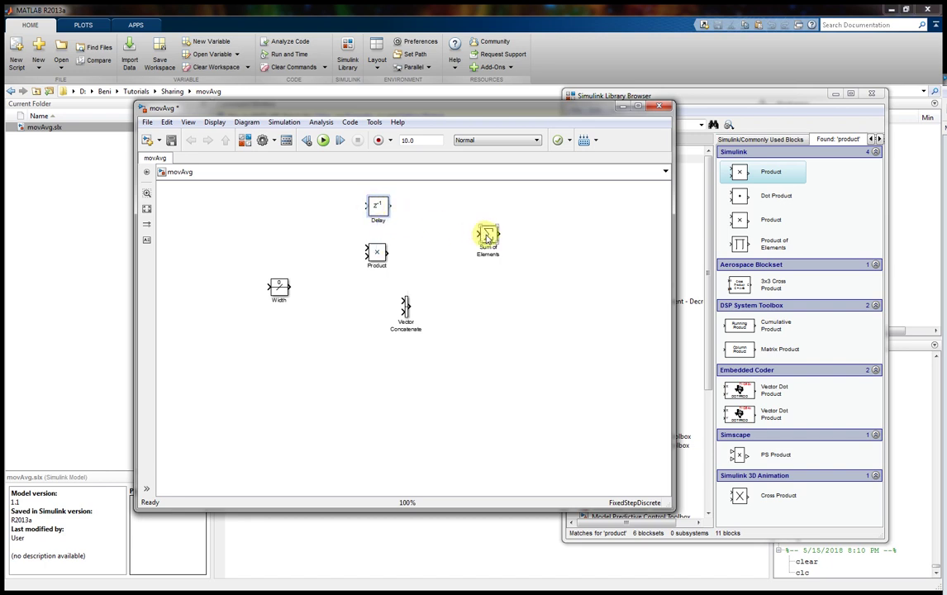
pyautogui.moveTo(487, 236); pyautogui.dragTo(520, 217)
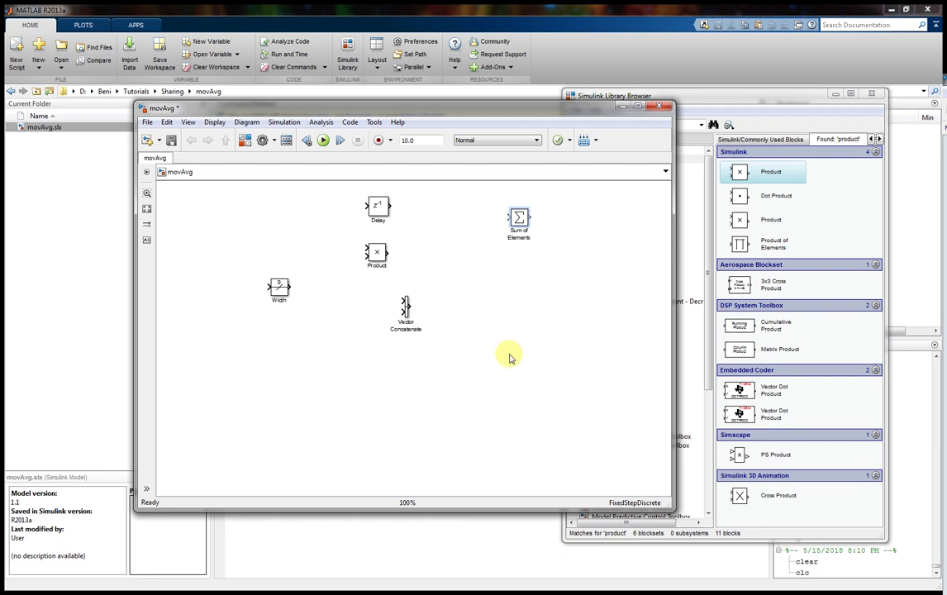
pyautogui.hotkey('ctrl', 's')
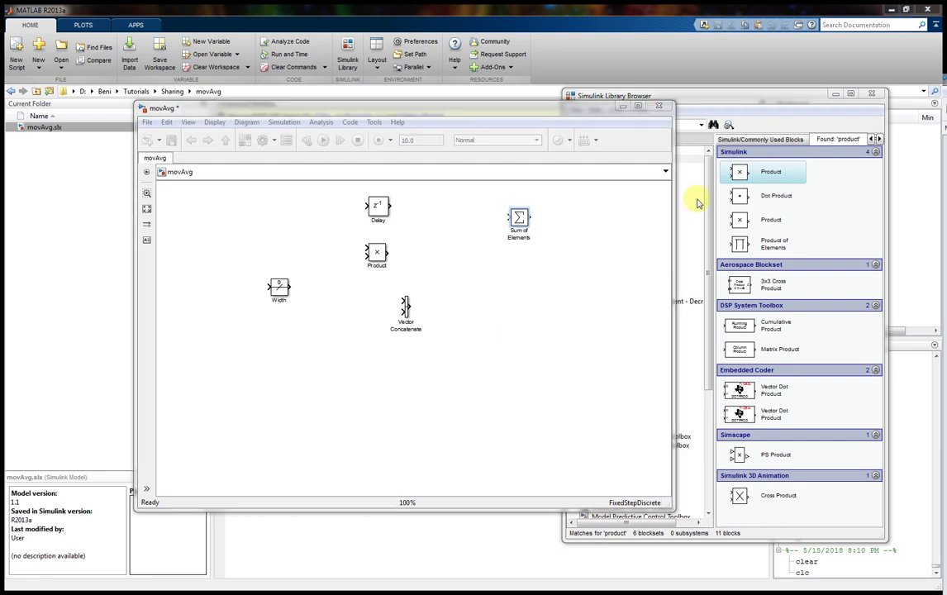
# Place an In1 inport in the diagram, lined up with Vector Concatenate.
pyautogui.click(744, 106)
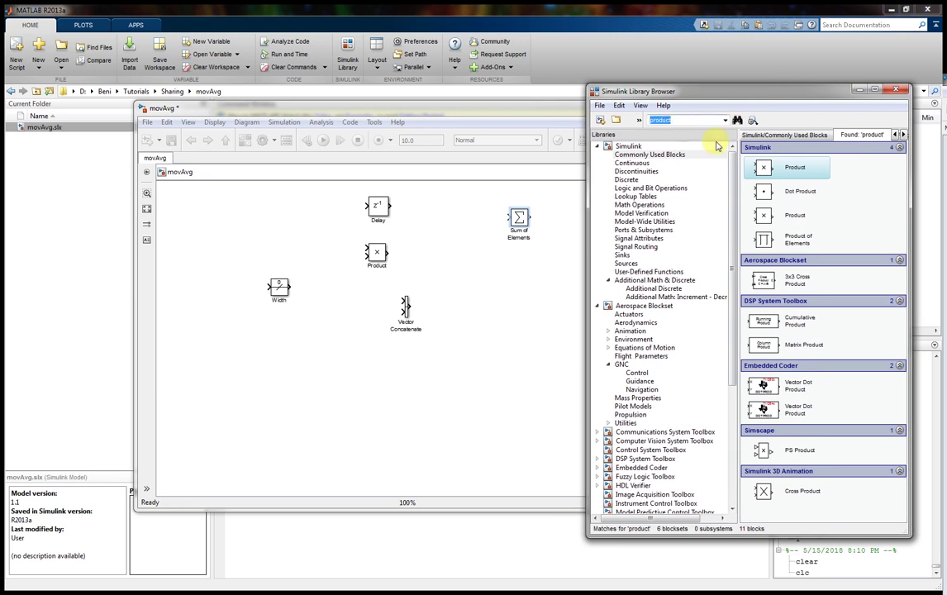
pyautogui.write('in')
pyautogui.press('Return')
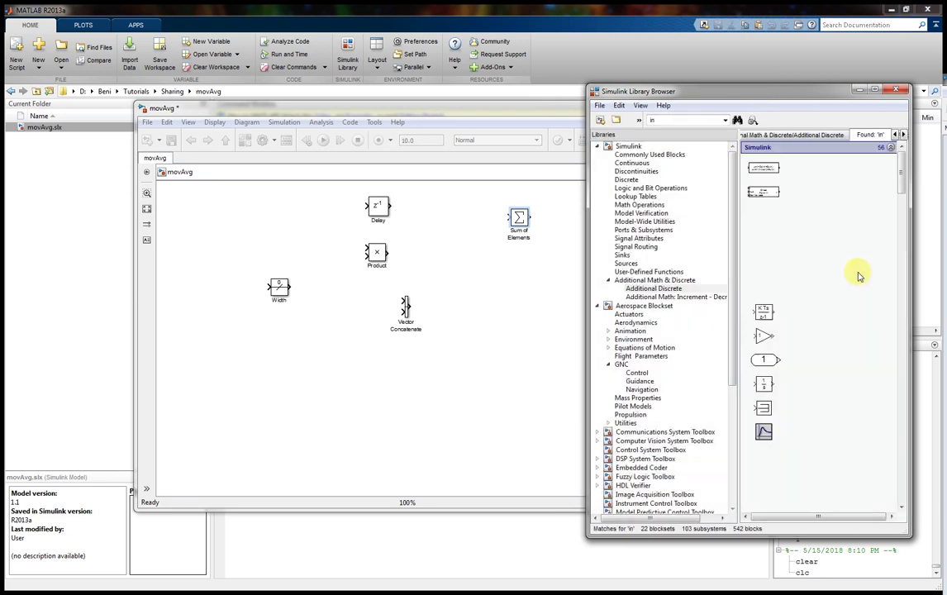
pyautogui.moveTo(761, 359); pyautogui.dragTo(253, 334)
pyautogui.moveTo(278, 289); pyautogui.dragTo(520, 278)
pyautogui.moveTo(254, 333); pyautogui.dragTo(265, 313)
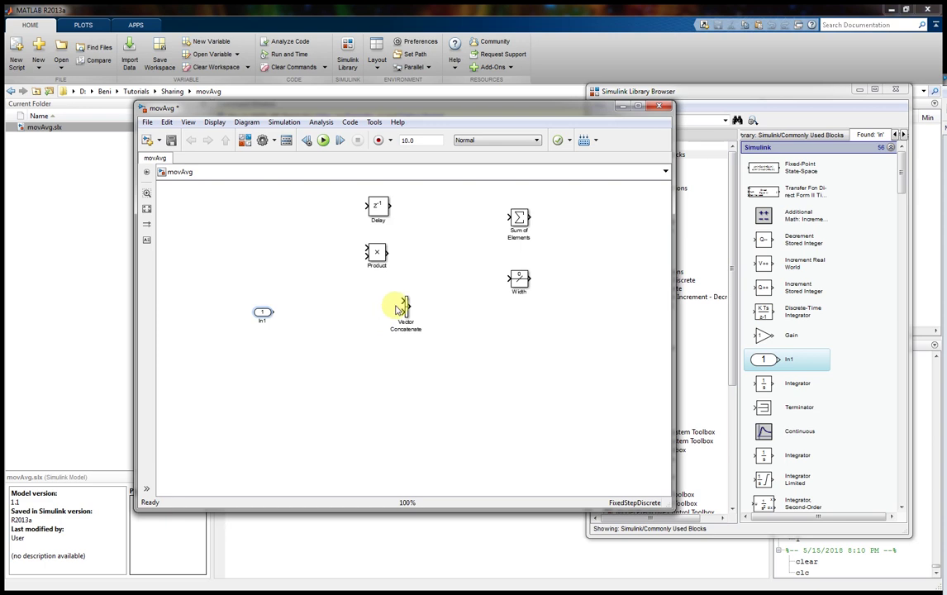
pyautogui.moveTo(406, 309); pyautogui.dragTo(383, 320)
# Wire In1 to Vector Concatenate directly and through Delay, then open Delay's parameters.
pyautogui.moveTo(272, 313); pyautogui.dragTo(381, 311)
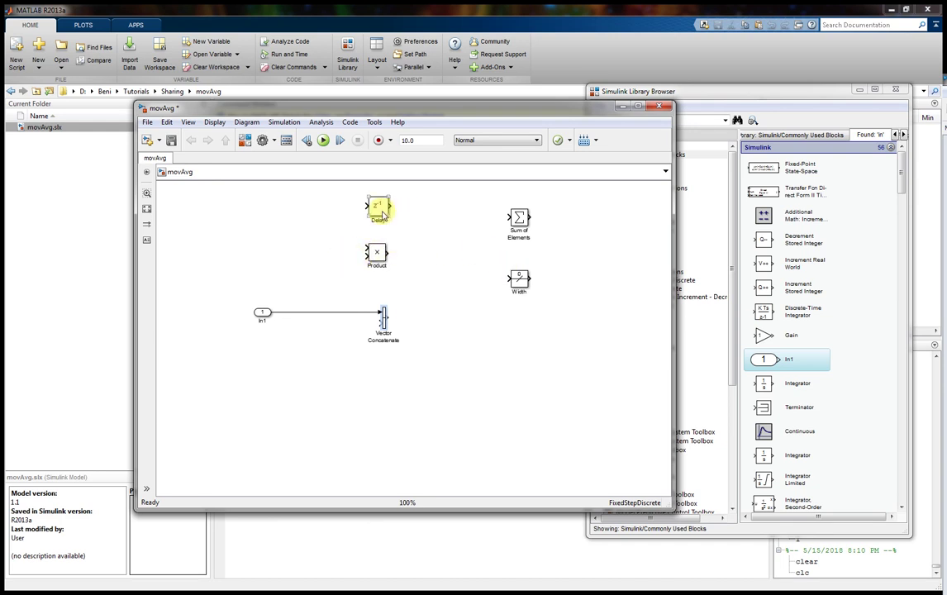
pyautogui.moveTo(377, 208); pyautogui.dragTo(306, 314)
pyautogui.moveTo(348, 345); pyautogui.dragTo(381, 323)
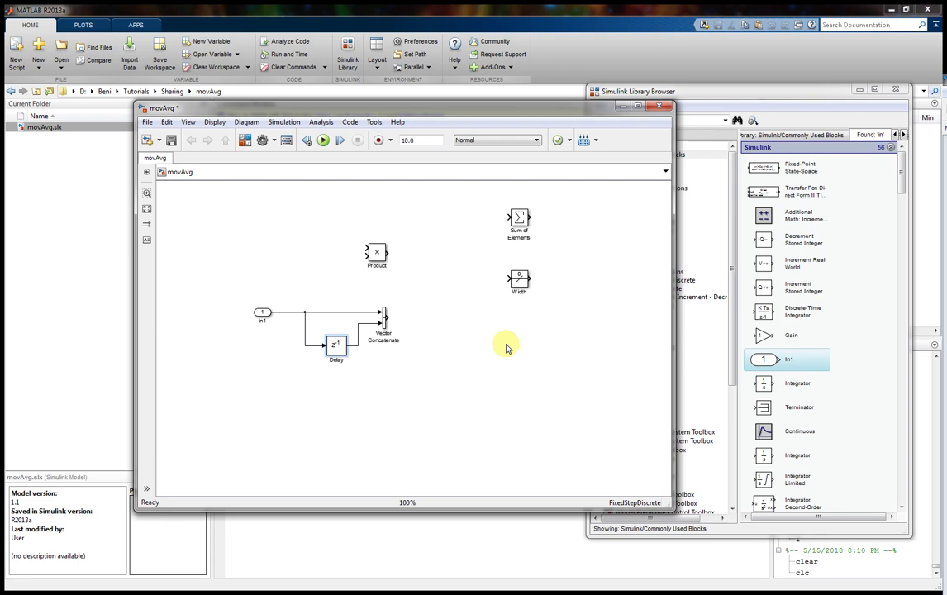
pyautogui.doubleClick(335, 344)
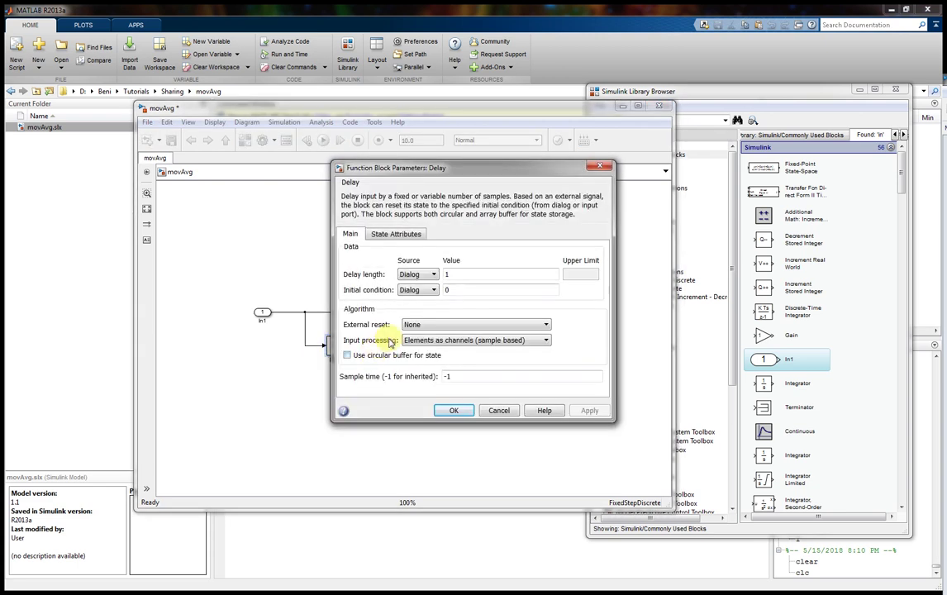
# Set the Delay block's delay length to 8.
pyautogui.doubleClick(475, 275)
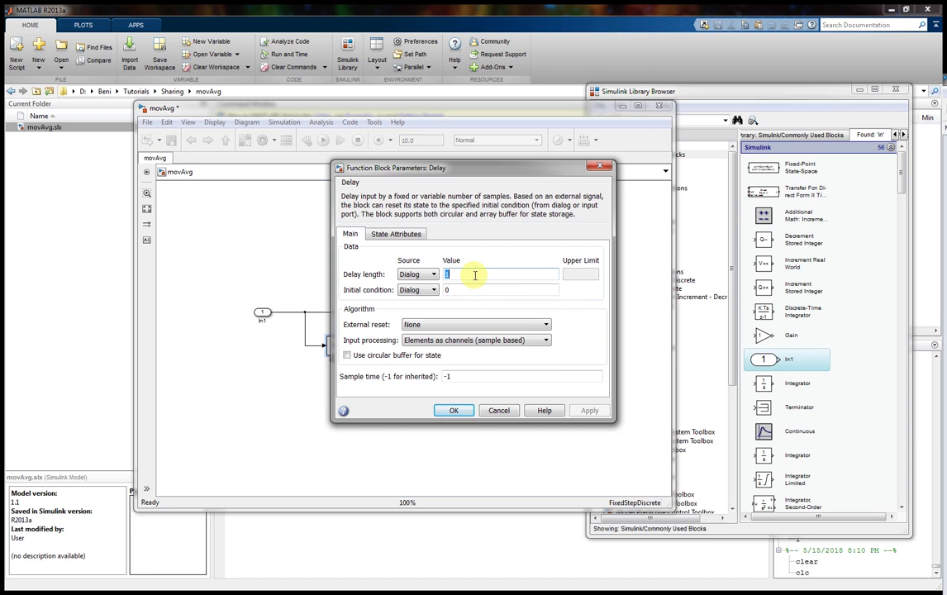
pyautogui.write('8')
pyautogui.click(453, 410)
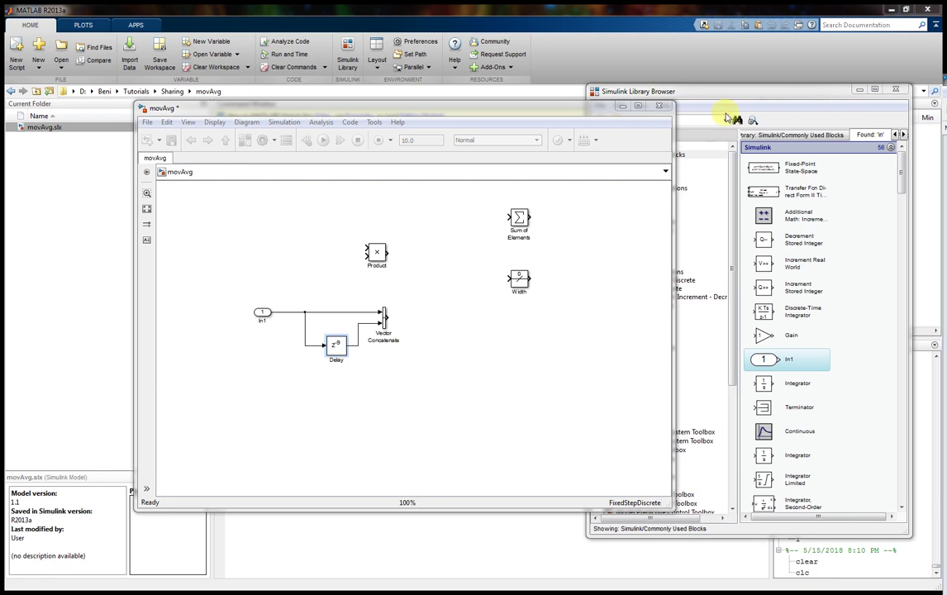
# Replace the Delay block with a Tapped Delay block in the same position.
pyautogui.moveTo(583, 111); pyautogui.dragTo(531, 107)
pyautogui.click(666, 141)
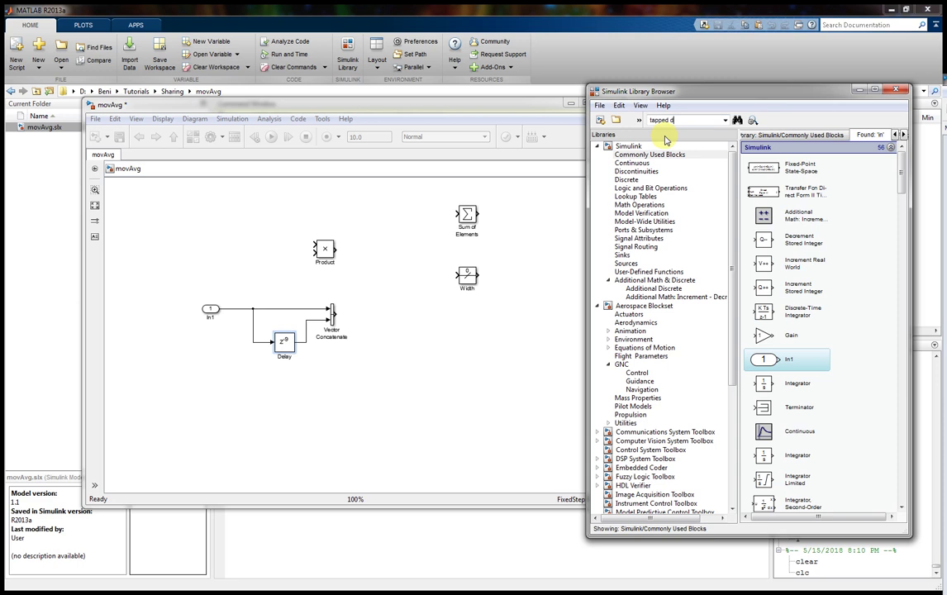
pyautogui.press('Return')
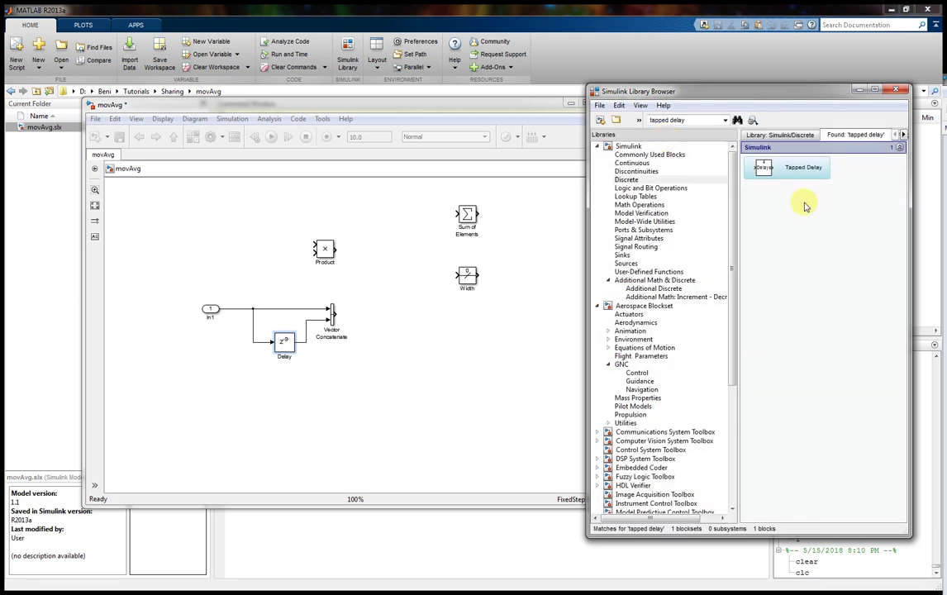
pyautogui.click(790, 172)
pyautogui.moveTo(789, 172); pyautogui.dragTo(405, 387)
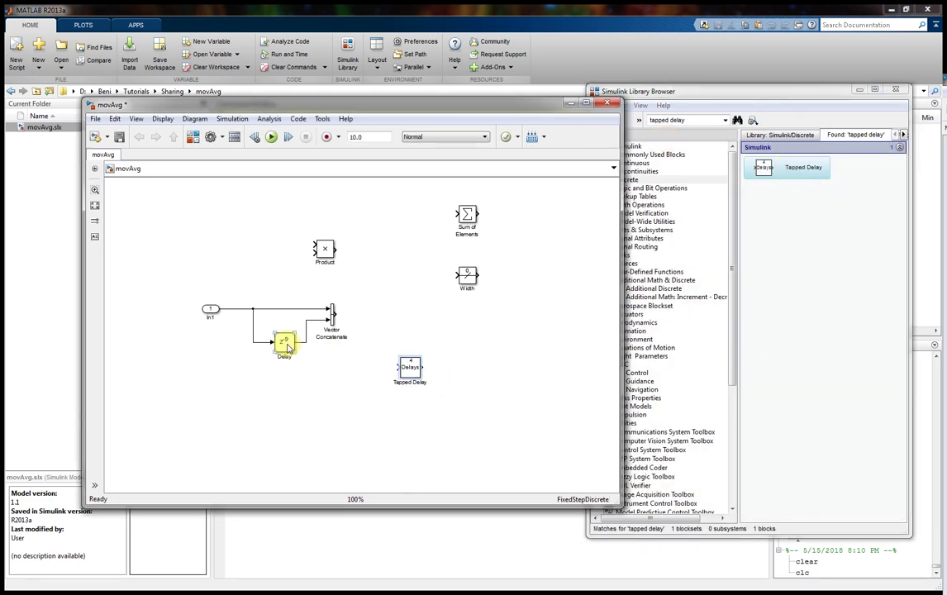
pyautogui.press('Delete')
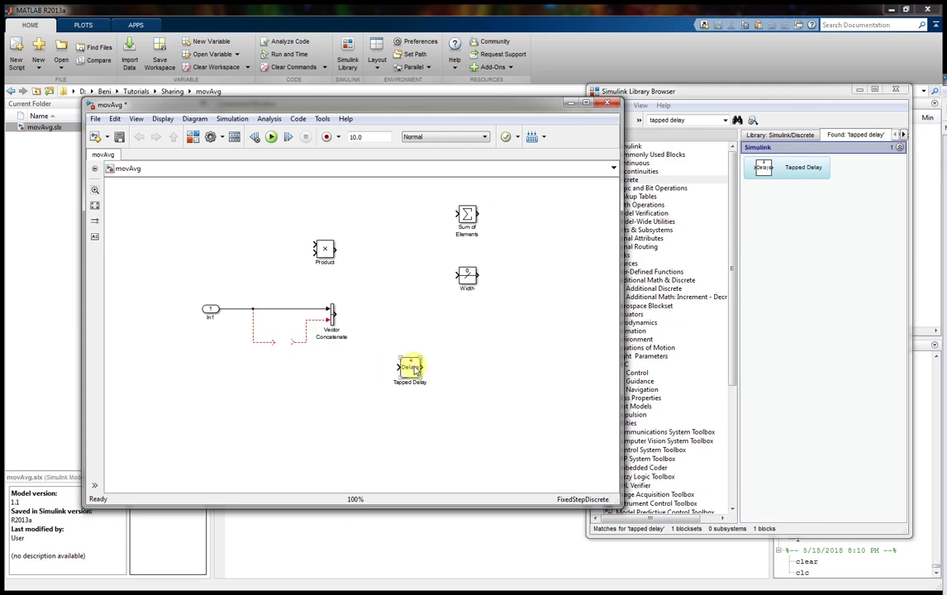
pyautogui.moveTo(416, 371); pyautogui.dragTo(271, 342)
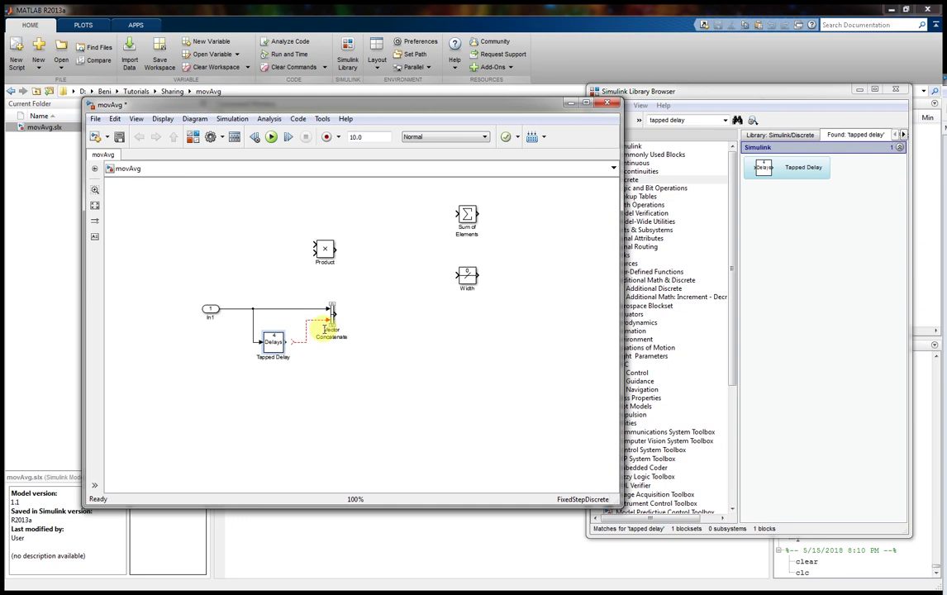
pyautogui.moveTo(332, 317); pyautogui.dragTo(340, 317)
pyautogui.moveTo(278, 341); pyautogui.dragTo(282, 339)
# Change the Tapped Delay block's Number of delays from 4 to 9 and apply it.
pyautogui.doubleClick(279, 342)
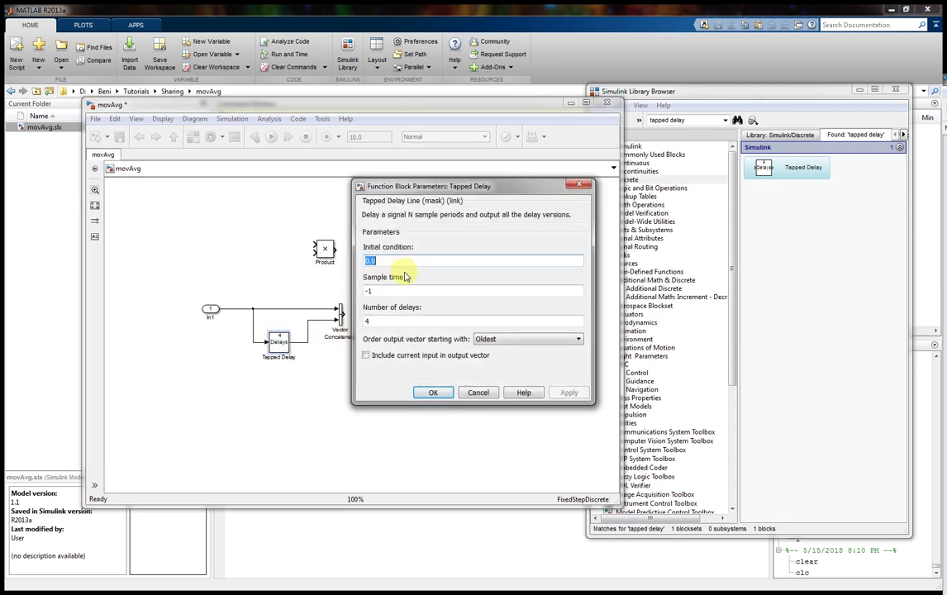
pyautogui.doubleClick(438, 321)
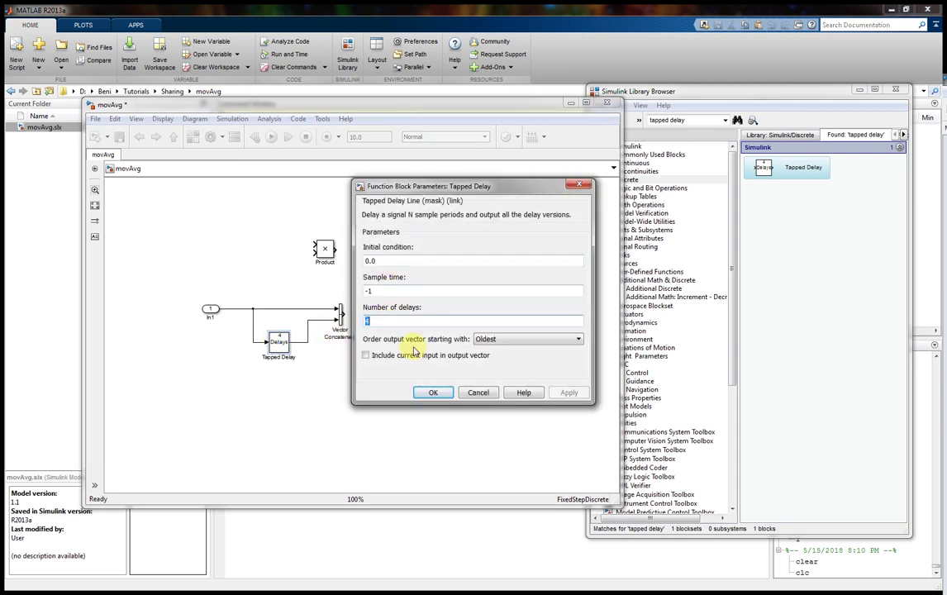
pyautogui.write('9')
pyautogui.click(567, 393)
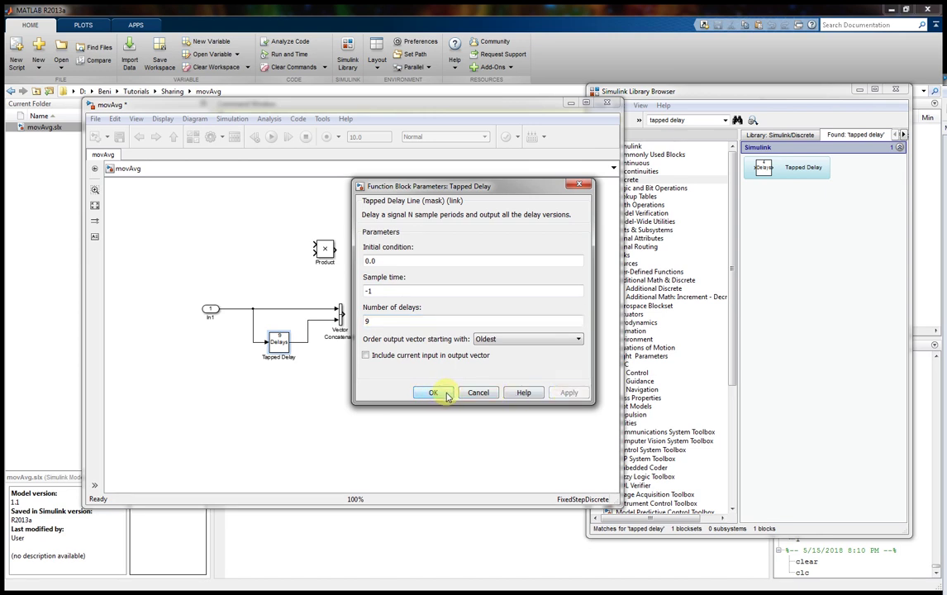
pyautogui.click(434, 393)
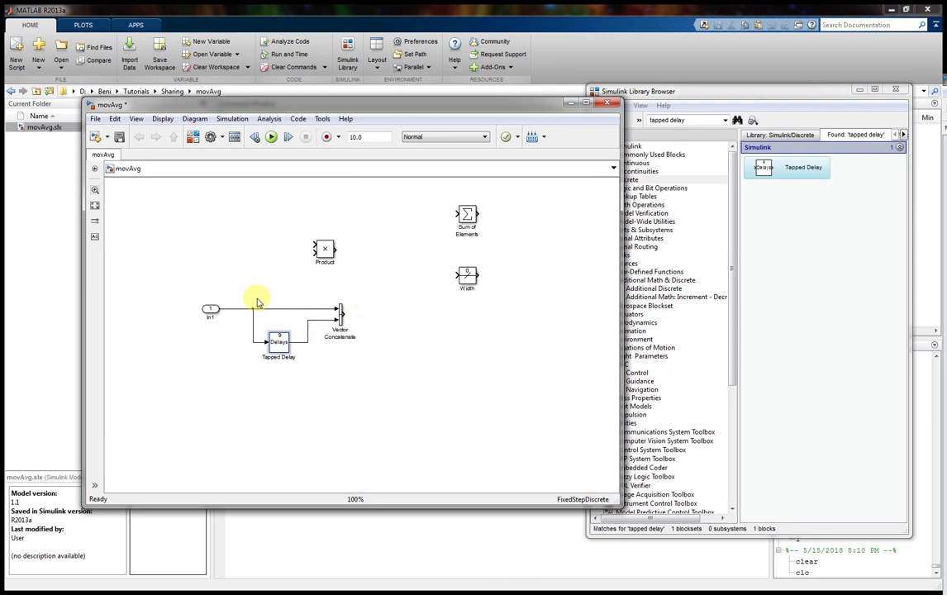
pyautogui.click(327, 307)
pyautogui.click(373, 334)
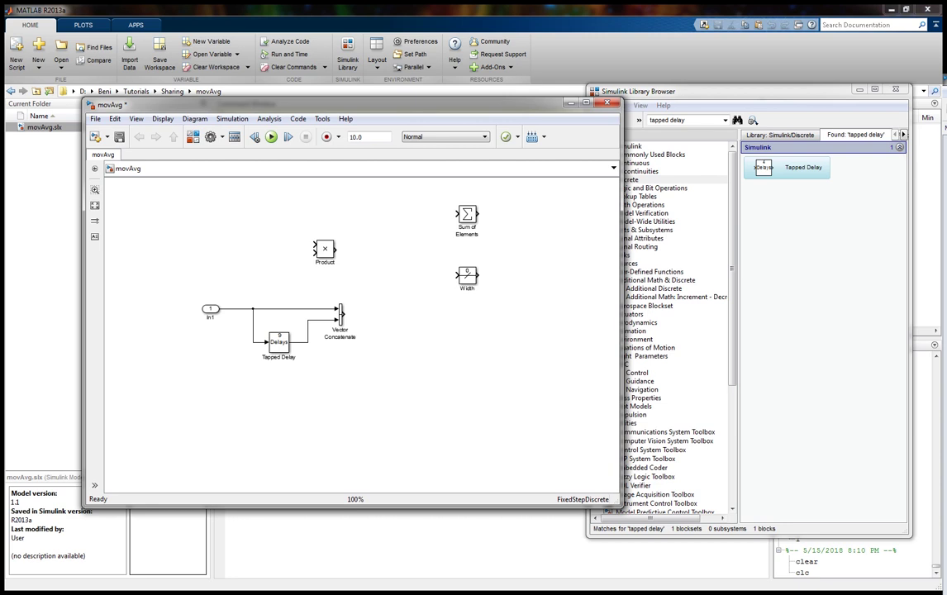
# Place Sum of Elements after Vector Concatenate, connected to its output.
pyautogui.moveTo(219, 279); pyautogui.dragTo(408, 351)
pyautogui.moveTo(325, 296); pyautogui.dragTo(372, 345)
pyautogui.moveTo(467, 215); pyautogui.dragTo(399, 316)
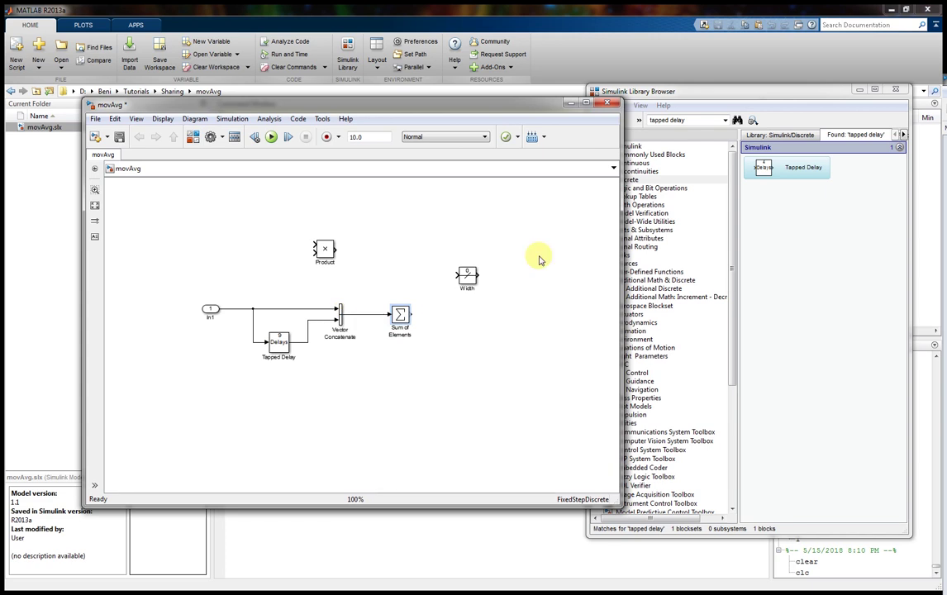
# Maximize the model, move Product right of Sum of Elements, and connect Width below it.
pyautogui.click(586, 103)
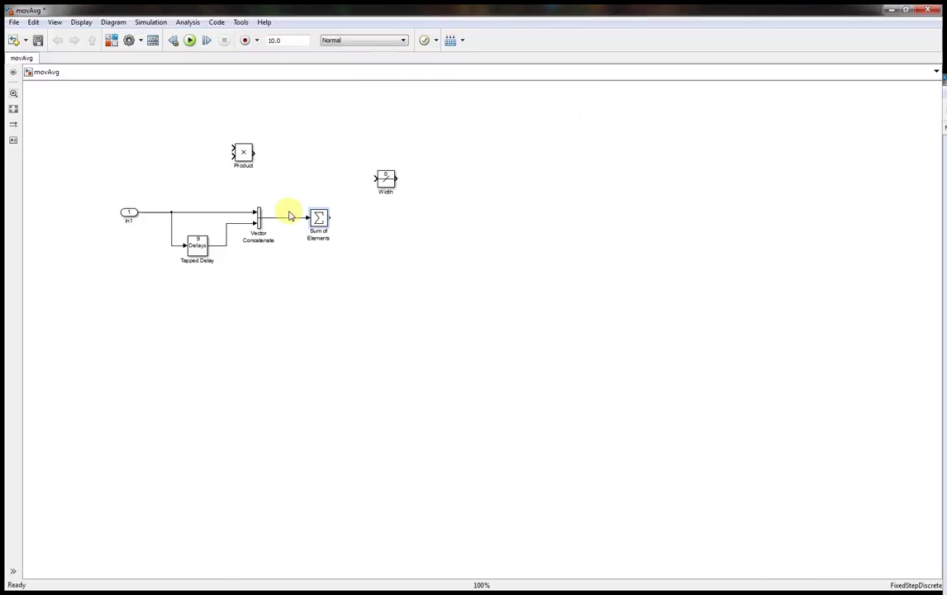
pyautogui.press('space')
pyautogui.scroll(-2, 473, 304)
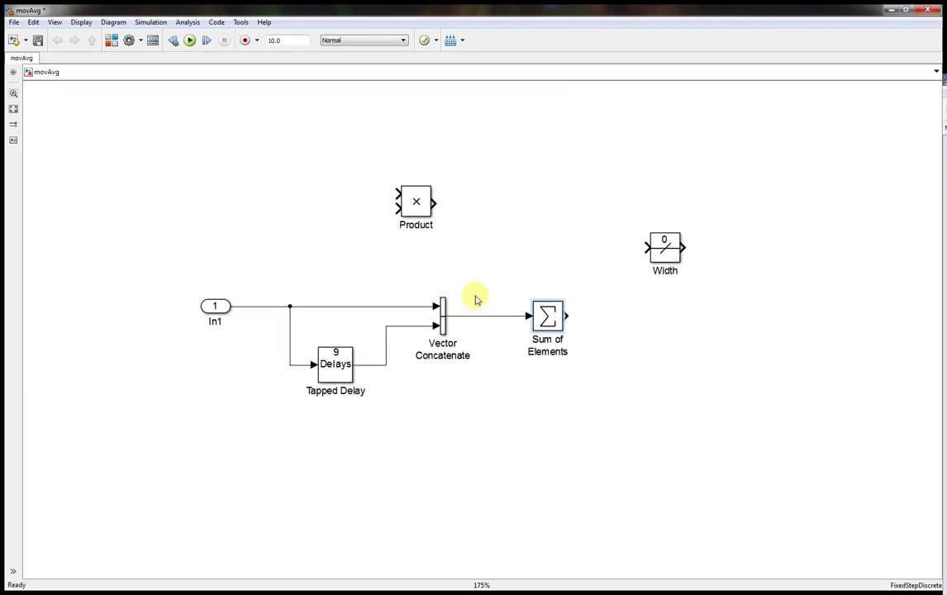
pyautogui.moveTo(417, 202); pyautogui.dragTo(738, 333)
pyautogui.moveTo(667, 252)
pyautogui.mouseDown()
pyautogui.moveTo(535, 400)
pyautogui.moveTo(482, 317)
pyautogui.mouseUp()
pyautogui.moveTo(546, 399); pyautogui.dragTo(546, 393)
# Set the Product block's Number of inputs to */ so it multiplies then divides.
pyautogui.doubleClick(743, 333)
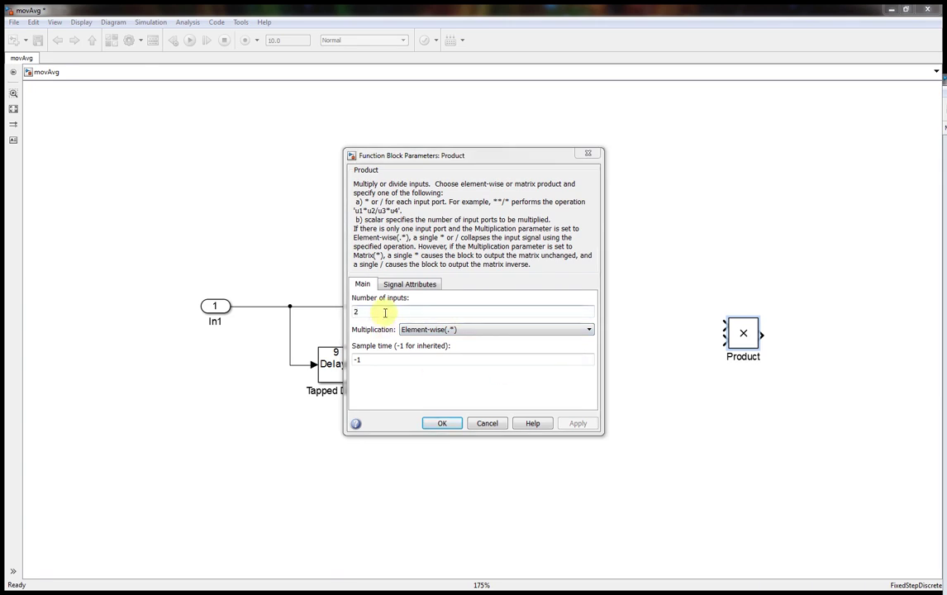
pyautogui.click(385, 310)
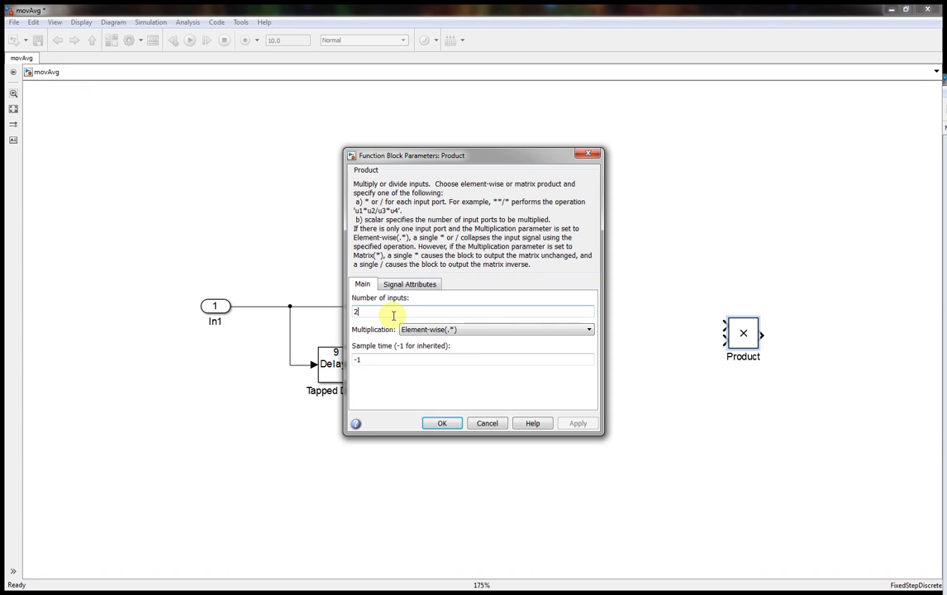
pyautogui.press('BackSpace')
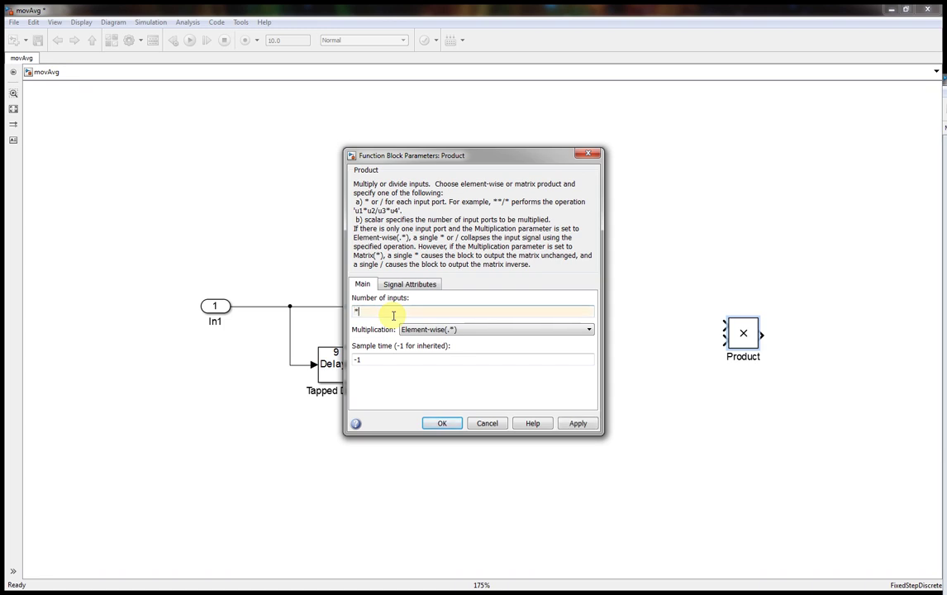
pyautogui.click(579, 424)
pyautogui.click(440, 424)
# Wire Width's output to Product's divide input and shift Product closer to Sum and Width.
pyautogui.moveTo(734, 339)
pyautogui.mouseDown()
pyautogui.moveTo(686, 354)
pyautogui.moveTo(567, 316)
pyautogui.mouseUp()
pyautogui.moveTo(672, 351); pyautogui.dragTo(563, 386)
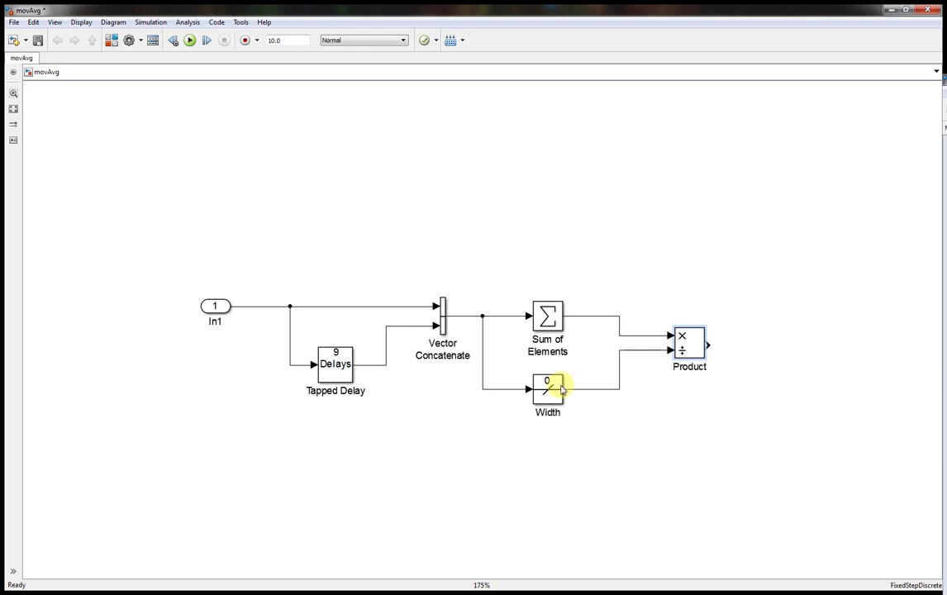
pyautogui.moveTo(687, 343); pyautogui.dragTo(659, 348)
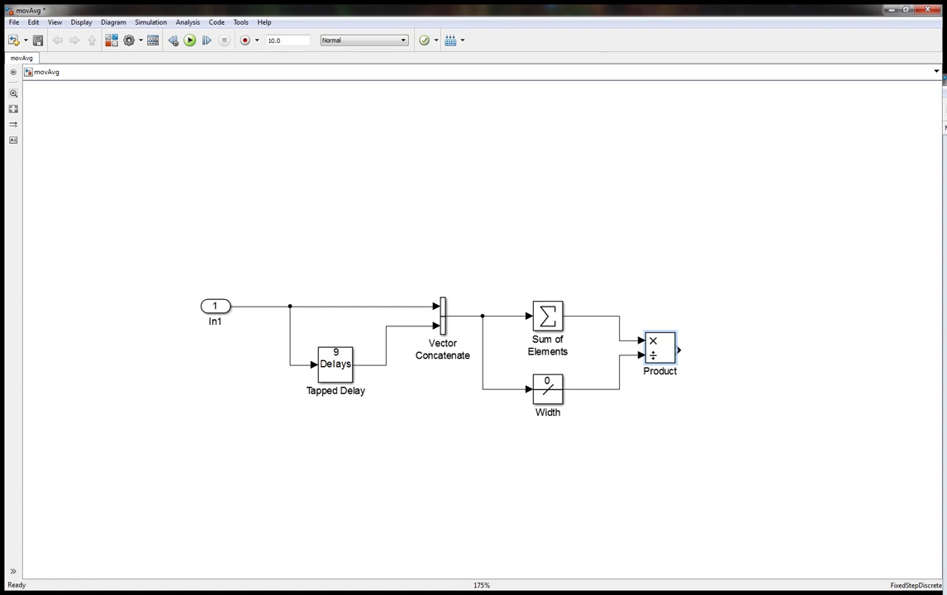
pyautogui.click(113, 41)
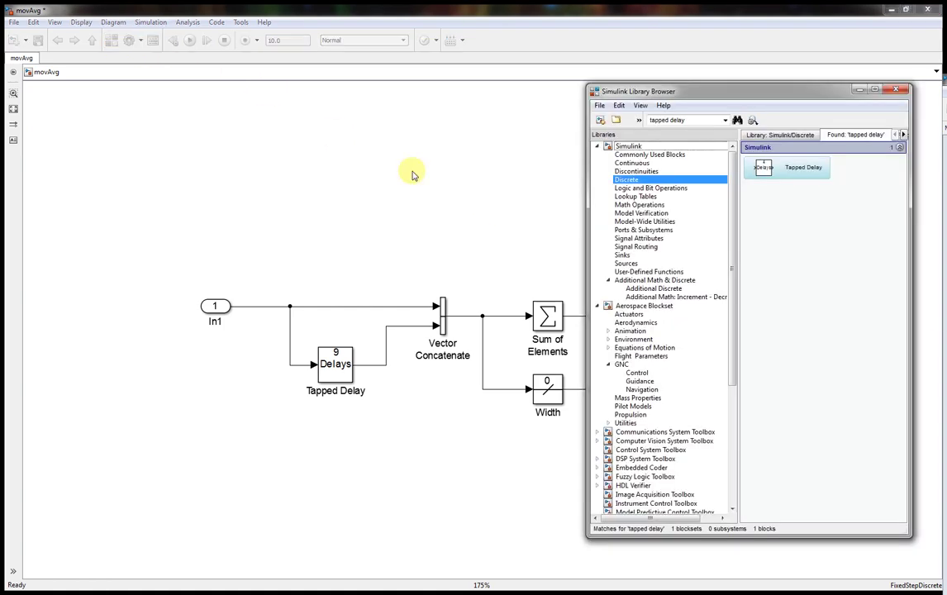
# Search the library for 'out' and add an Out1 port connected to Product's output.
pyautogui.click(669, 121)
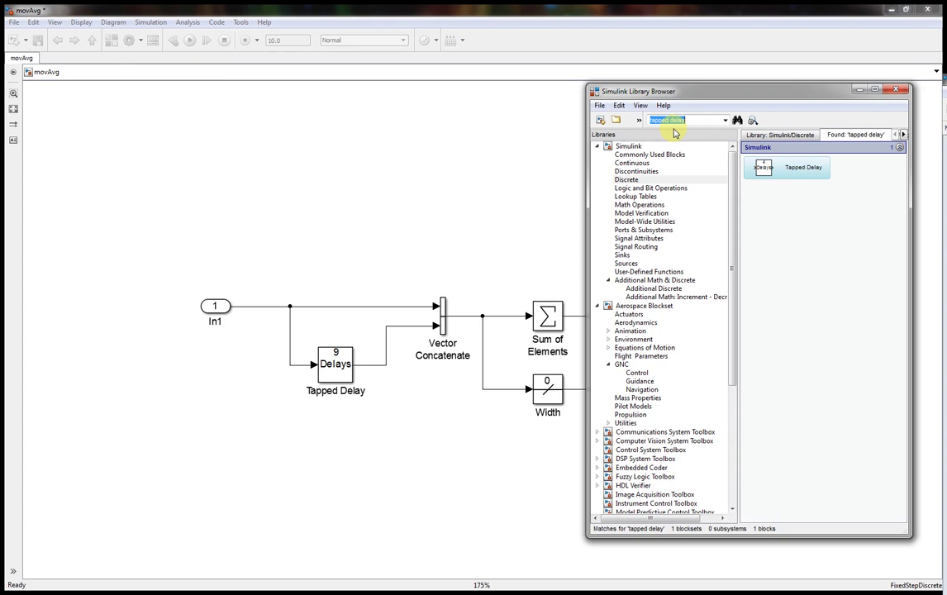
pyautogui.write('out')
pyautogui.press('Return')
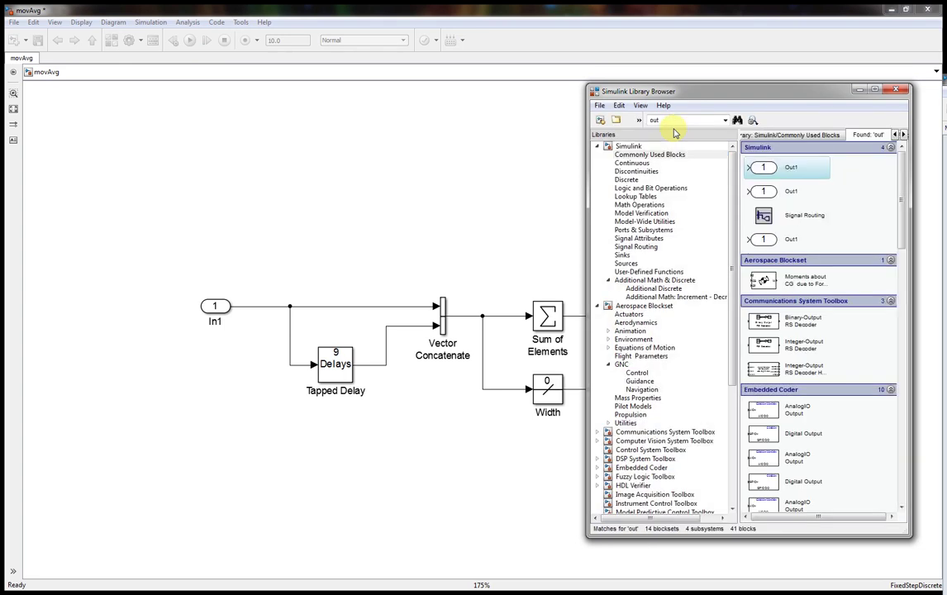
pyautogui.moveTo(762, 167); pyautogui.dragTo(711, 357)
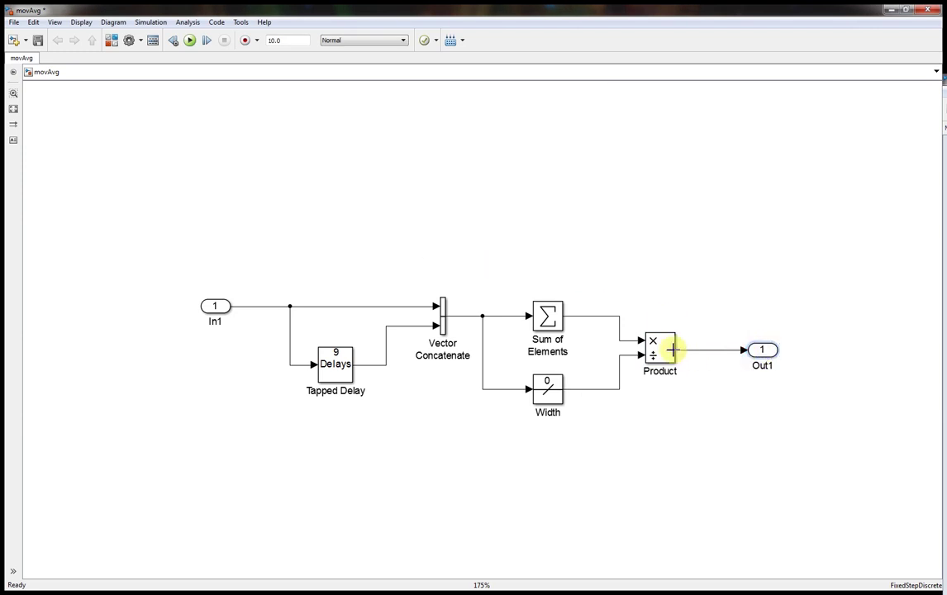
pyautogui.scroll(-1, 702, 303)
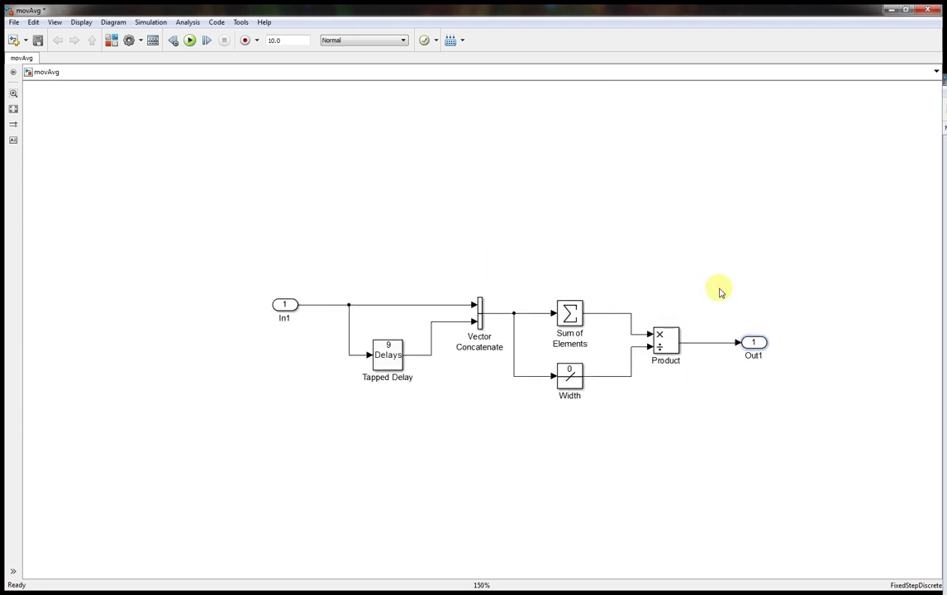
# Move Tapped Delay and In1 up and stretch Vector Concatenate taller to straighten its inputs.
pyautogui.click(478, 302)
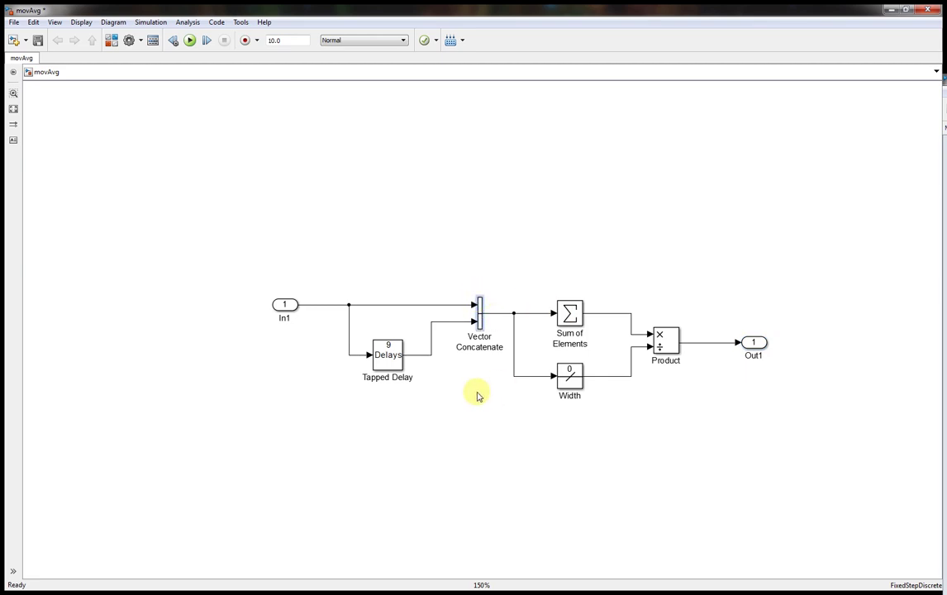
pyautogui.moveTo(388, 351); pyautogui.dragTo(389, 332)
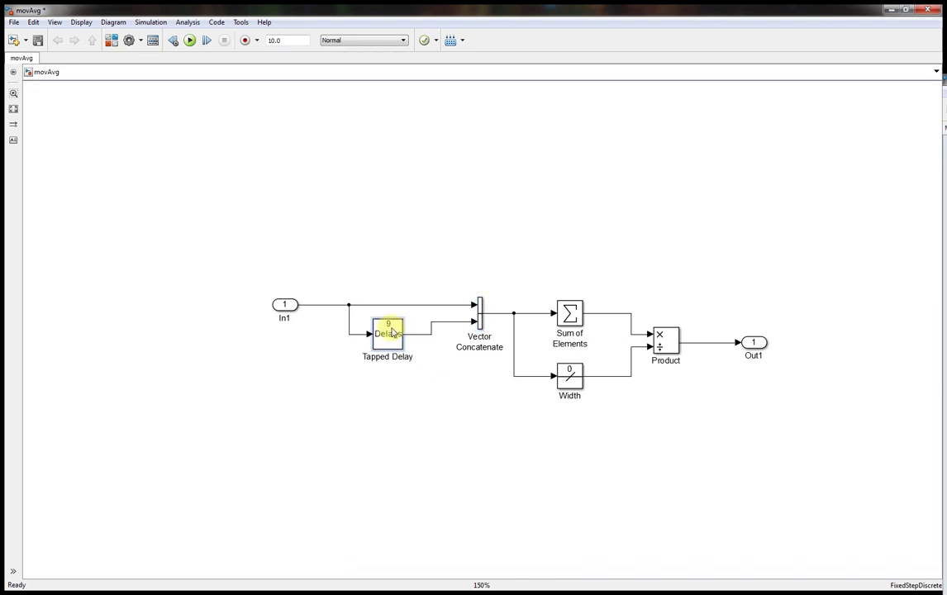
pyautogui.click(481, 326)
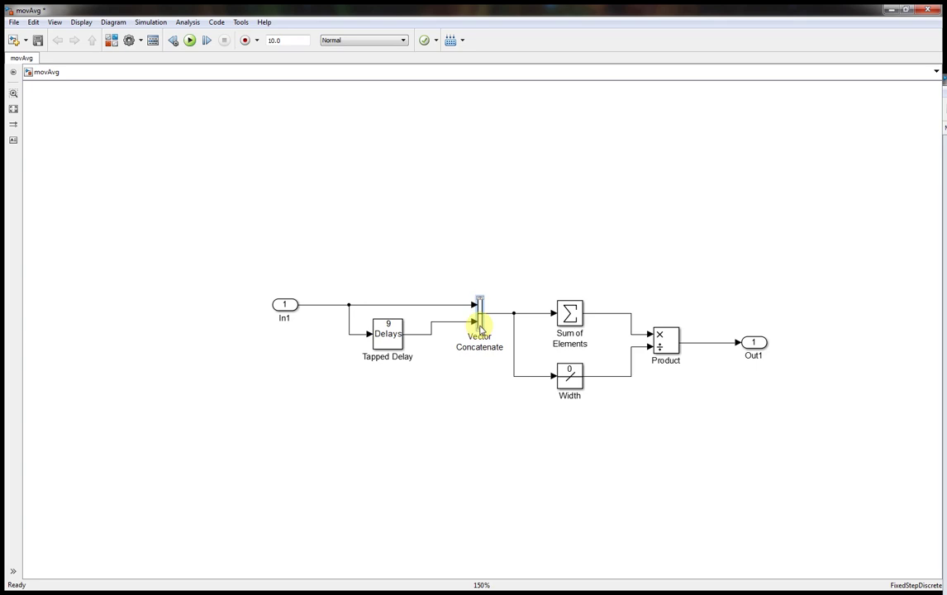
pyautogui.moveTo(479, 299); pyautogui.dragTo(482, 269)
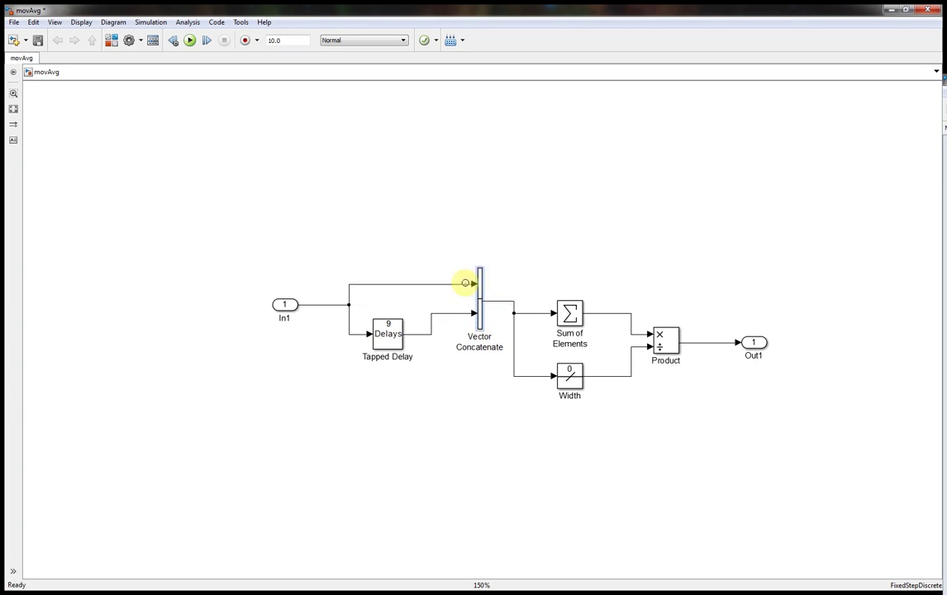
pyautogui.moveTo(387, 332); pyautogui.dragTo(400, 312)
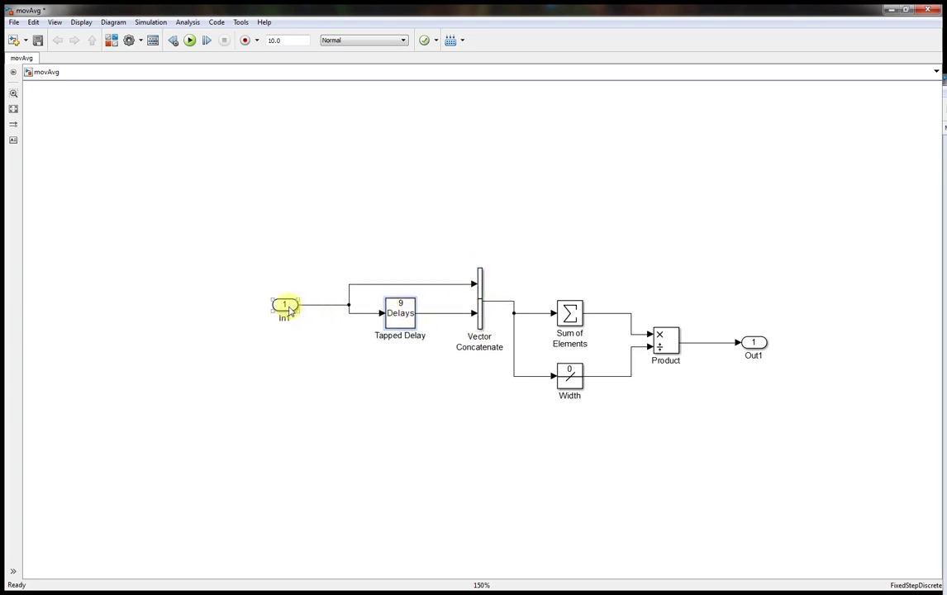
pyautogui.moveTo(287, 304); pyautogui.dragTo(291, 284)
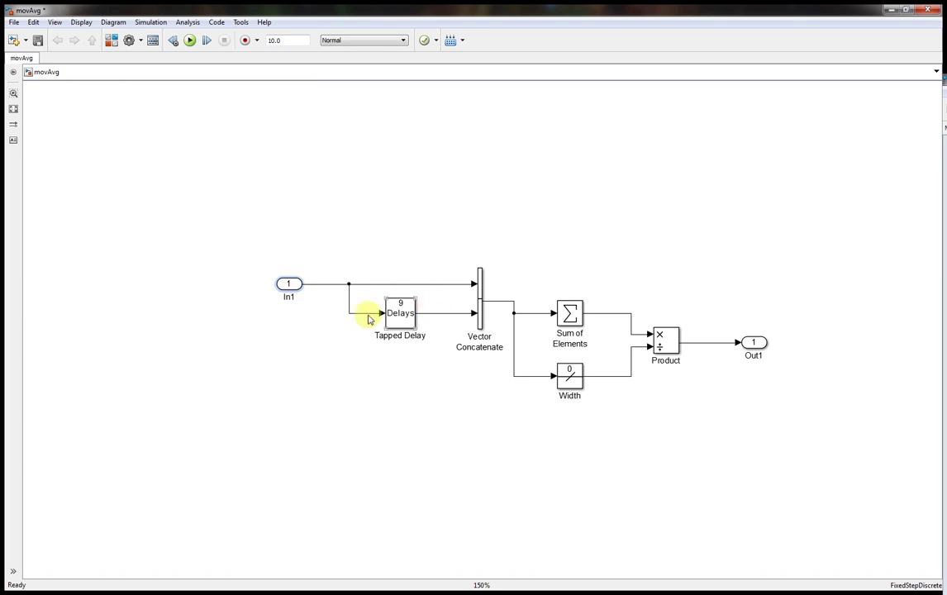
pyautogui.click(431, 283)
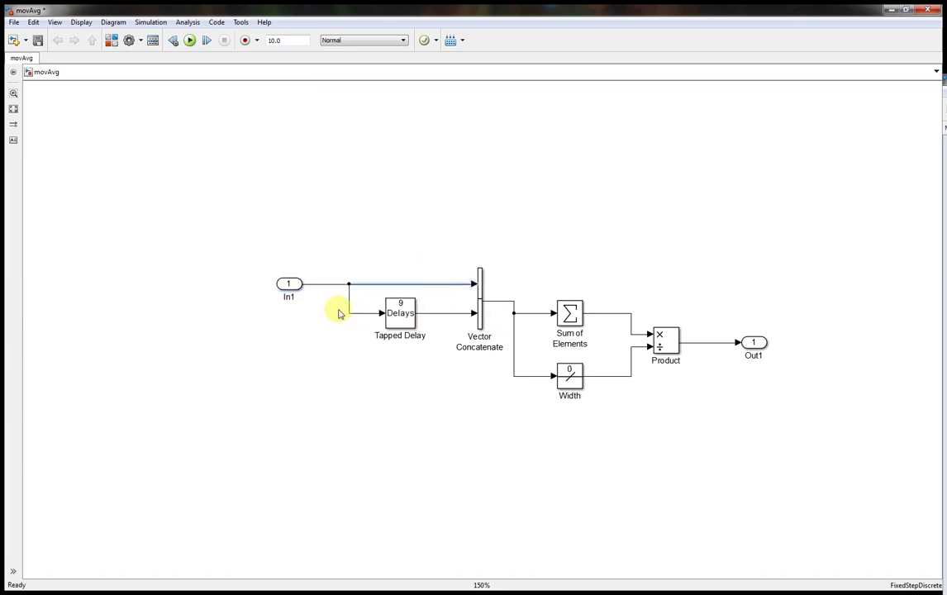
pyautogui.moveTo(334, 309); pyautogui.dragTo(410, 334)
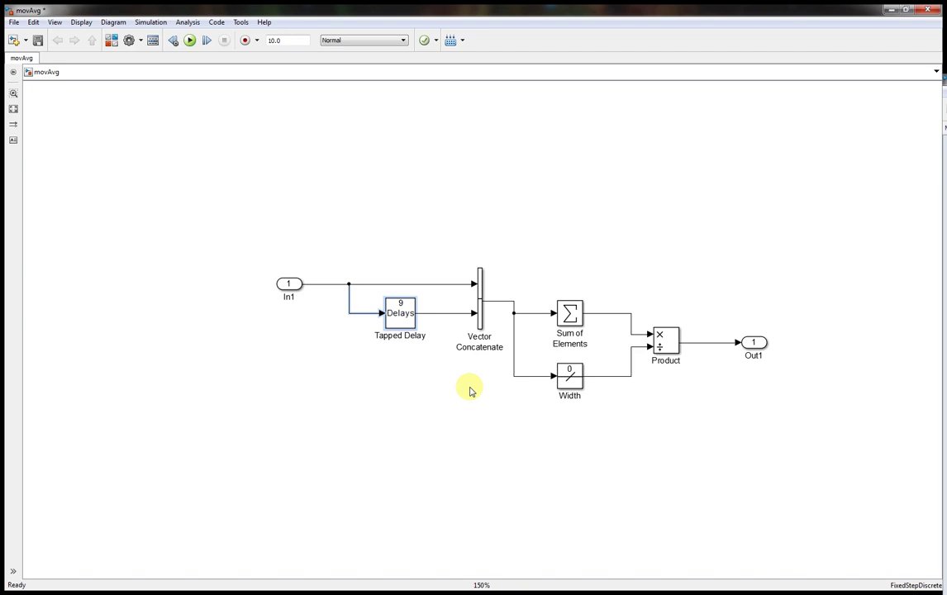
# Raise Sum of Elements, Product and Out1, and align them with Width so wires run straight.
pyautogui.moveTo(547, 287); pyautogui.dragTo(784, 362)
pyautogui.moveTo(546, 292); pyautogui.dragTo(772, 351)
pyautogui.moveTo(576, 320); pyautogui.dragTo(576, 308)
pyautogui.click(630, 380)
pyautogui.moveTo(574, 381); pyautogui.dragTo(574, 370)
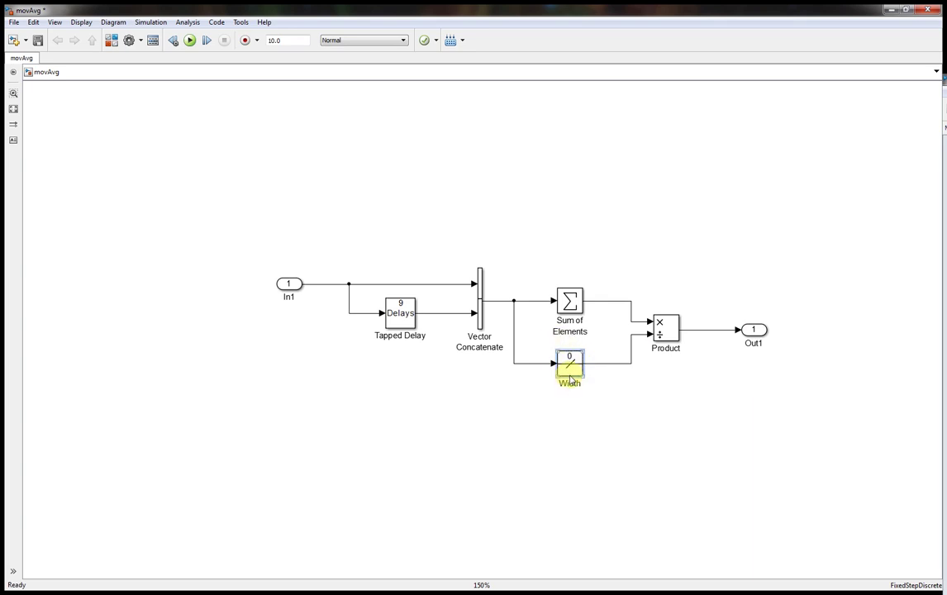
pyautogui.moveTo(570, 304); pyautogui.dragTo(571, 305)
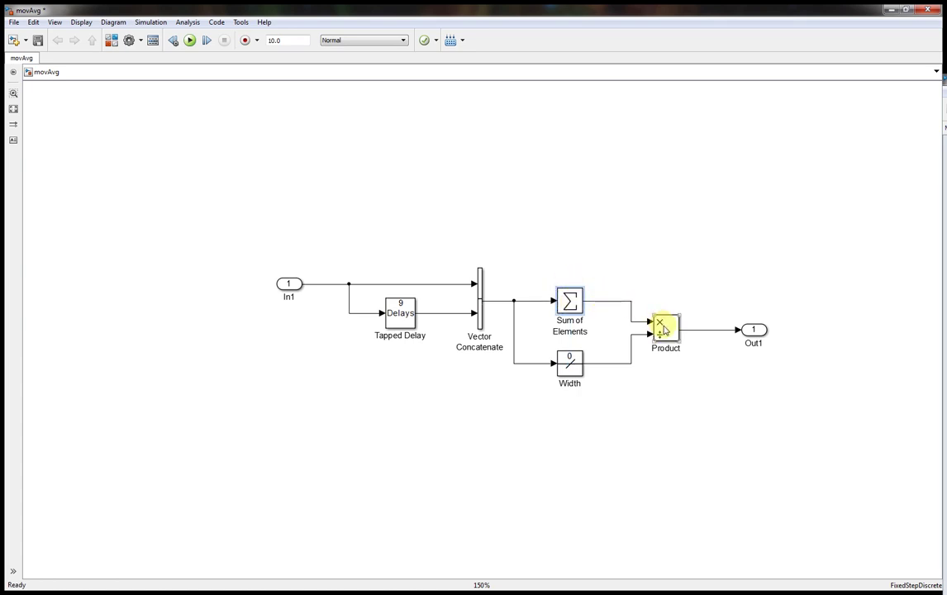
pyautogui.moveTo(663, 329); pyautogui.dragTo(667, 309)
pyautogui.moveTo(750, 329); pyautogui.dragTo(750, 309)
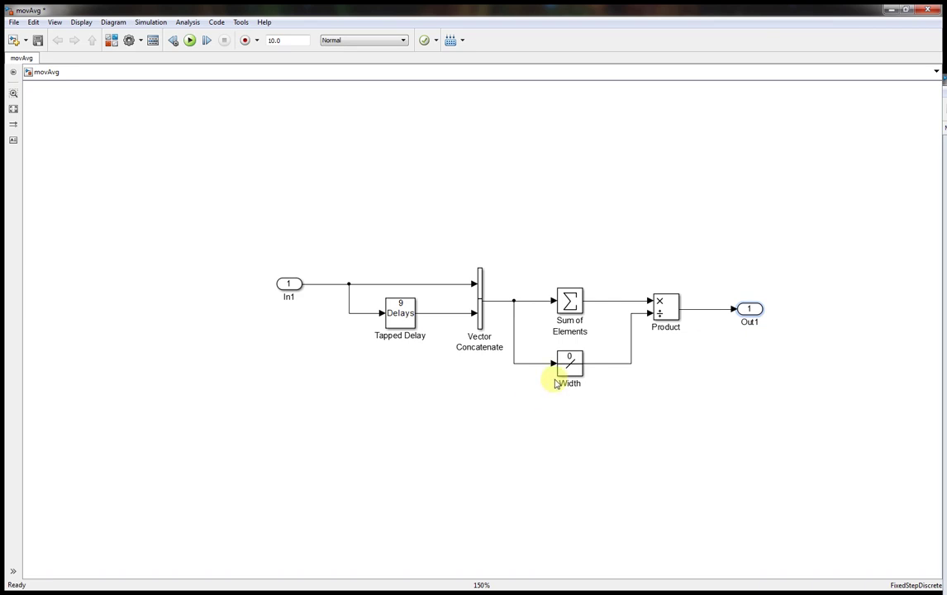
pyautogui.moveTo(565, 367); pyautogui.dragTo(571, 361)
pyautogui.moveTo(750, 309); pyautogui.dragTo(744, 309)
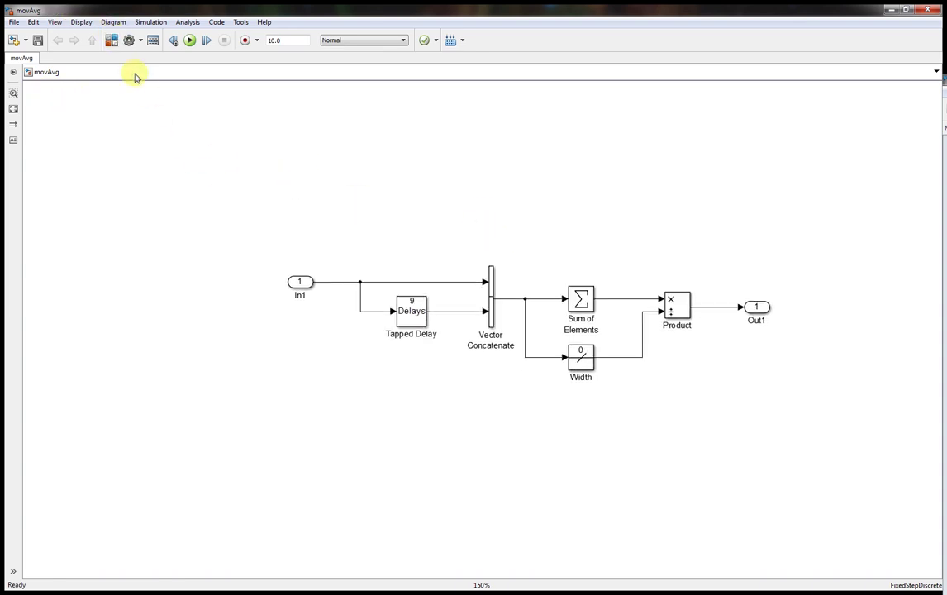
# Search the library for signal blocks and place a Signal Builder left of In1.
pyautogui.click(111, 41)
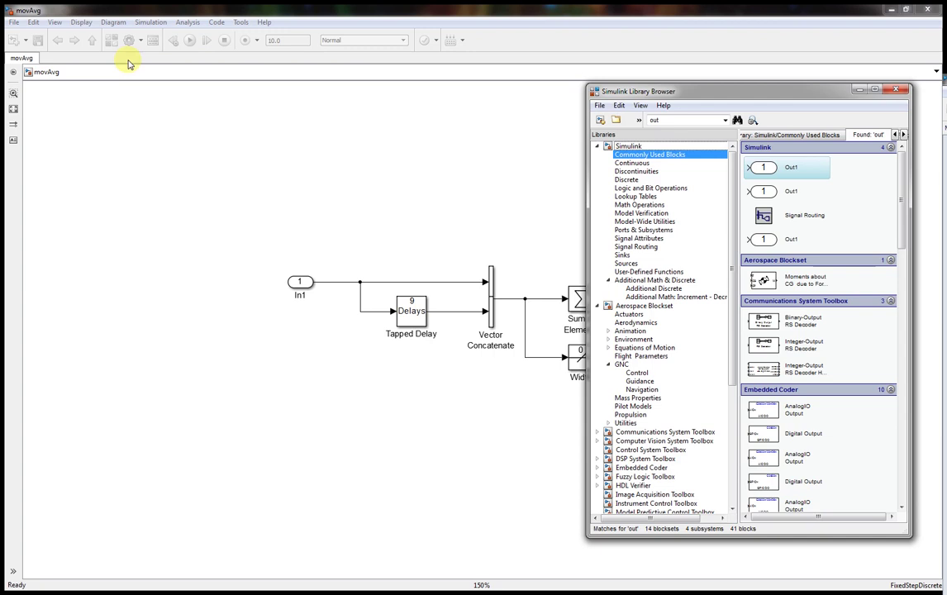
pyautogui.doubleClick(654, 120)
pyautogui.write('sig')
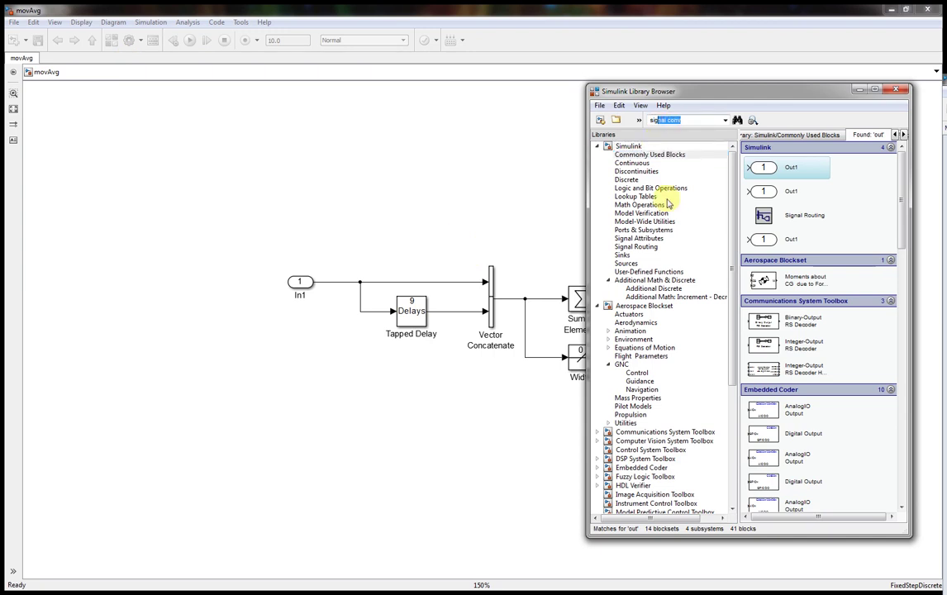
pyautogui.write('nal buider')
pyautogui.press('Return')
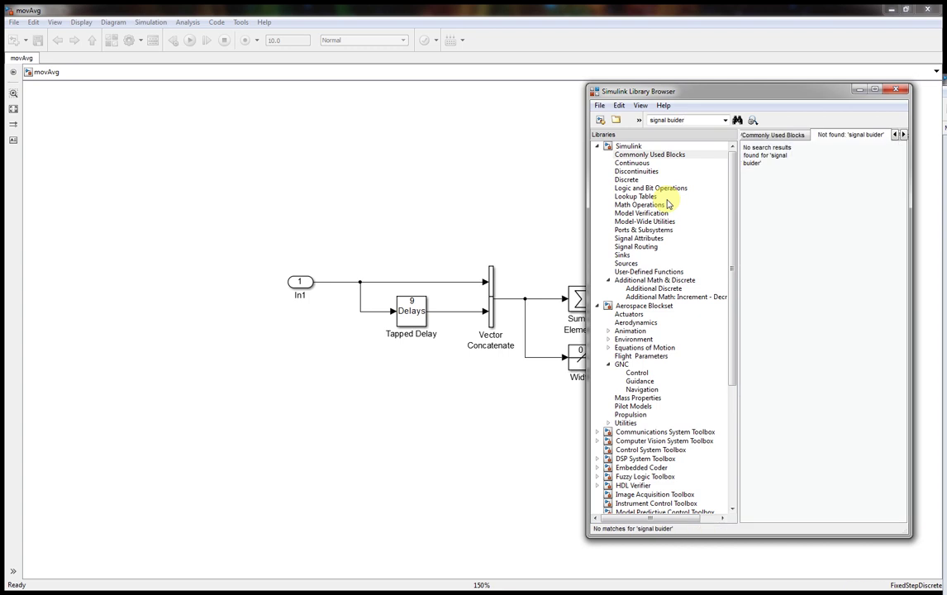
pyautogui.tripleClick(699, 122)
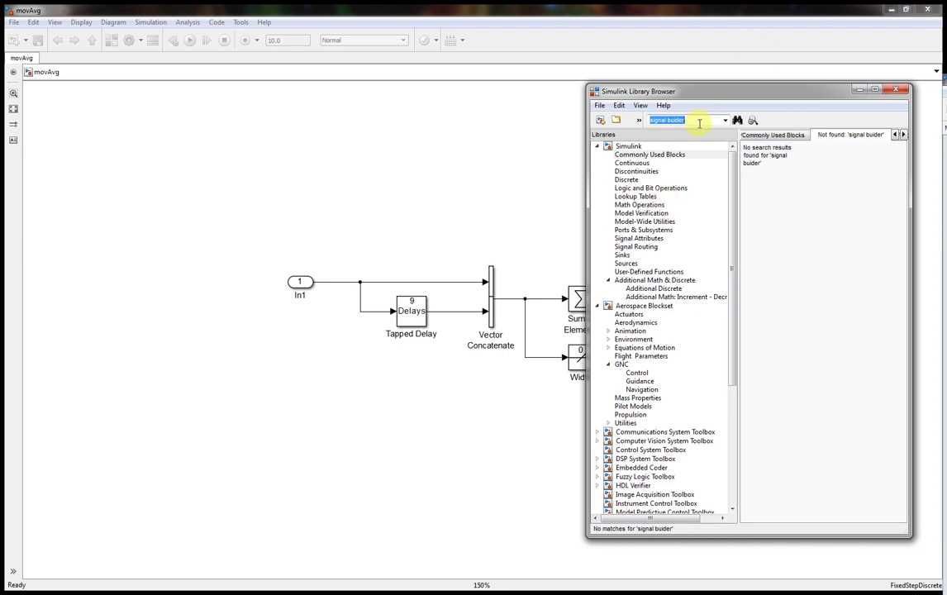
pyautogui.press('BackSpace')
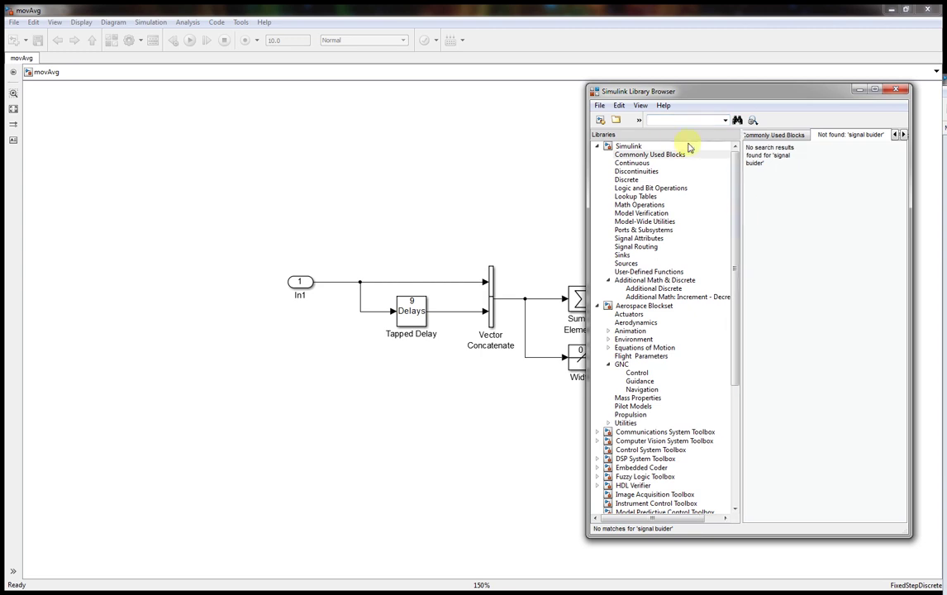
pyautogui.write('signal')
pyautogui.press('Return')
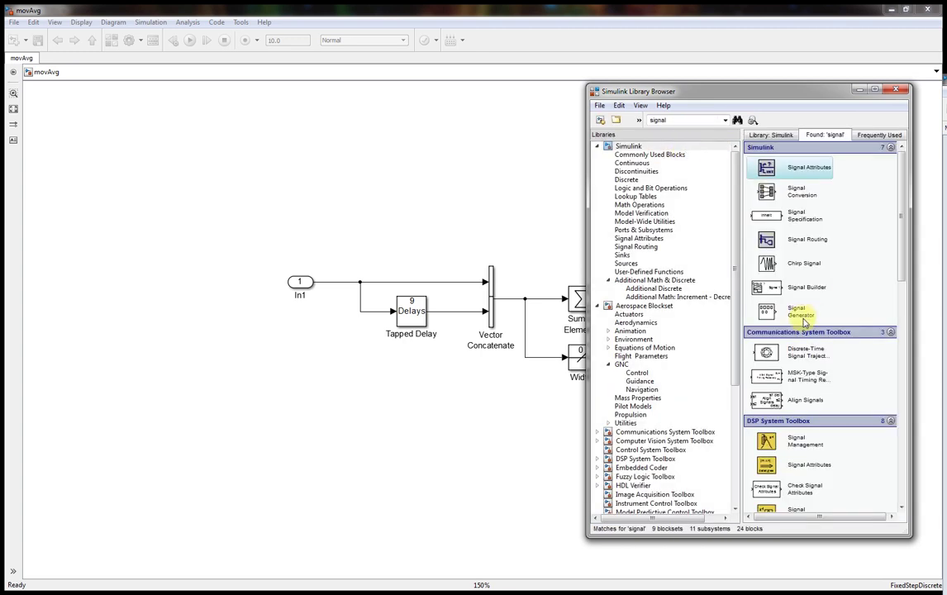
pyautogui.moveTo(778, 286); pyautogui.dragTo(202, 297)
# Delete In1, connect Signal Builder to the delay chain in its place, and save movAvg.
pyautogui.click(304, 285)
pyautogui.press('Delete')
pyautogui.moveTo(213, 295); pyautogui.dragTo(308, 282)
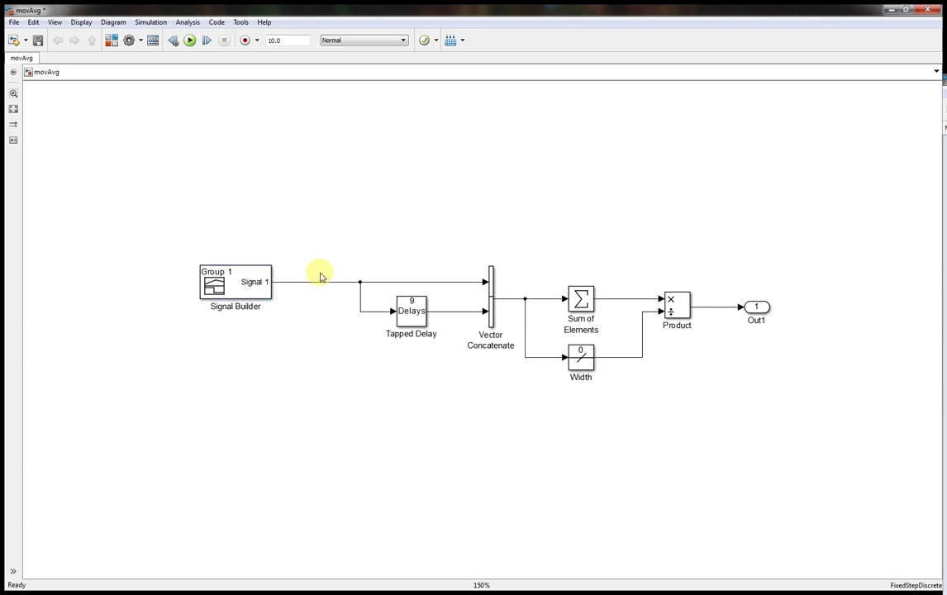
pyautogui.click(37, 39)
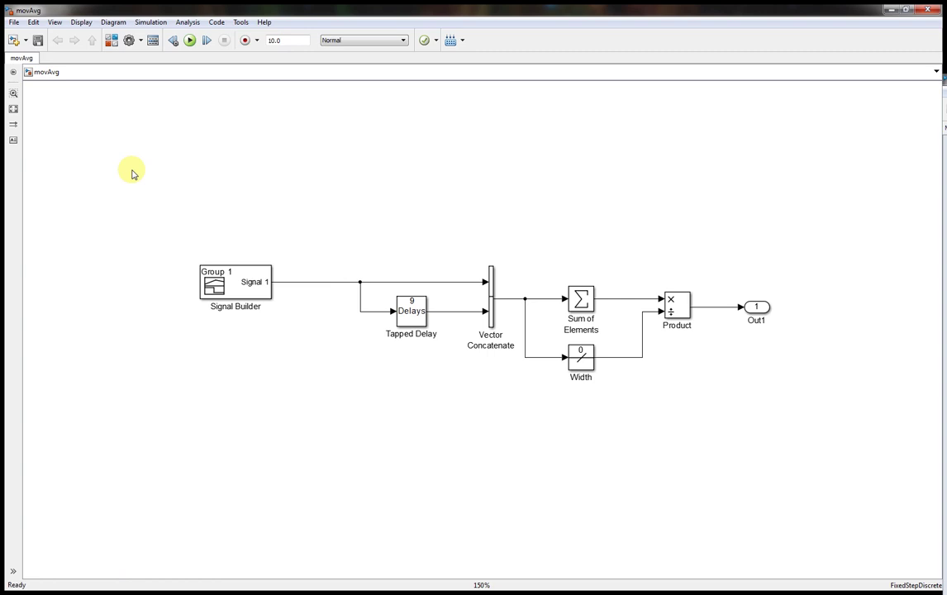
pyautogui.moveTo(335, 221); pyautogui.dragTo(337, 221)
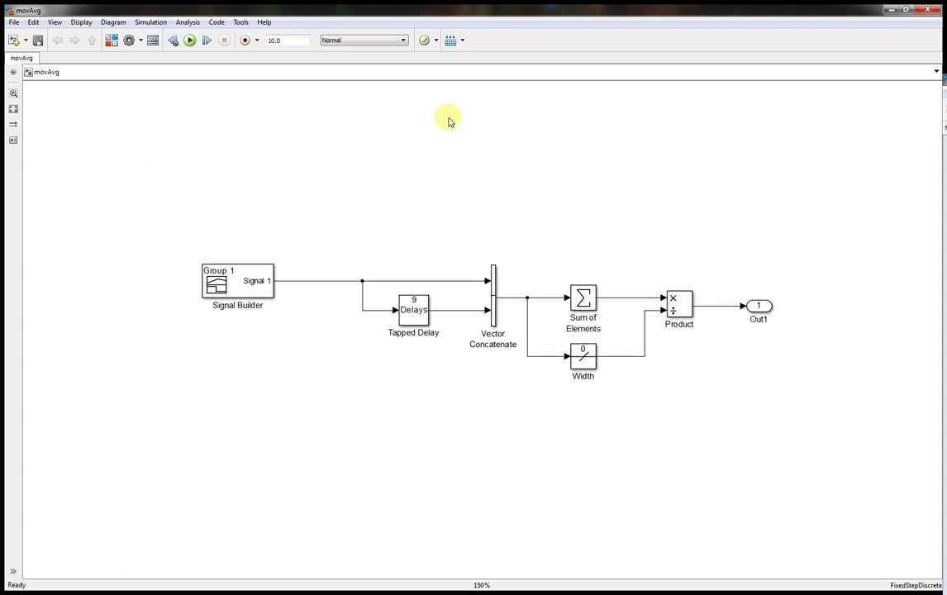
pyautogui.doubleClick(569, 13)
# Open the movAvg folder in Explorer, add an Excel worksheet named 'input', and open it.
pyautogui.rightClick(42, 191)
pyautogui.click(125, 199)
pyautogui.rightClick(346, 195)
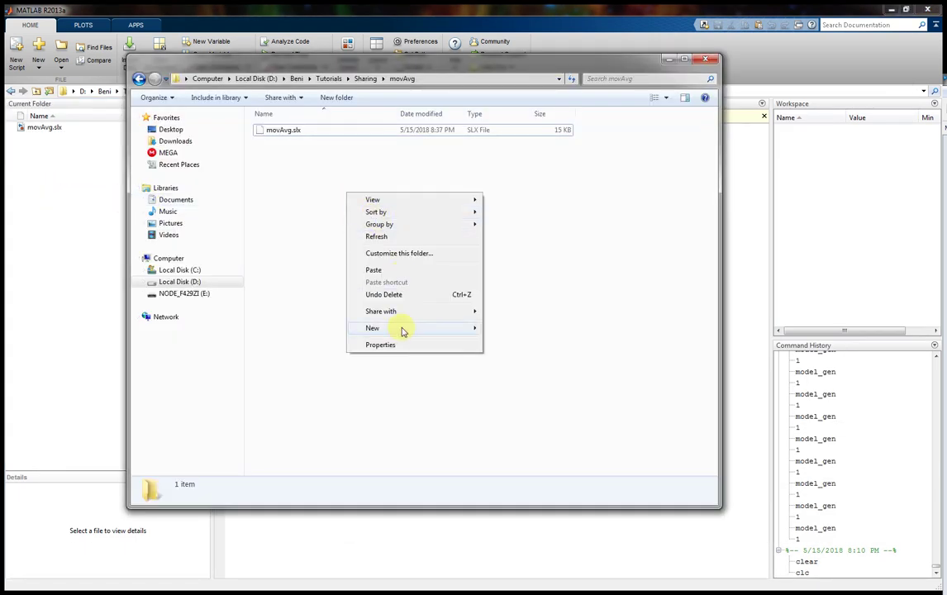
pyautogui.moveTo(403, 331)
pyautogui.click(519, 452)
pyautogui.write('input')
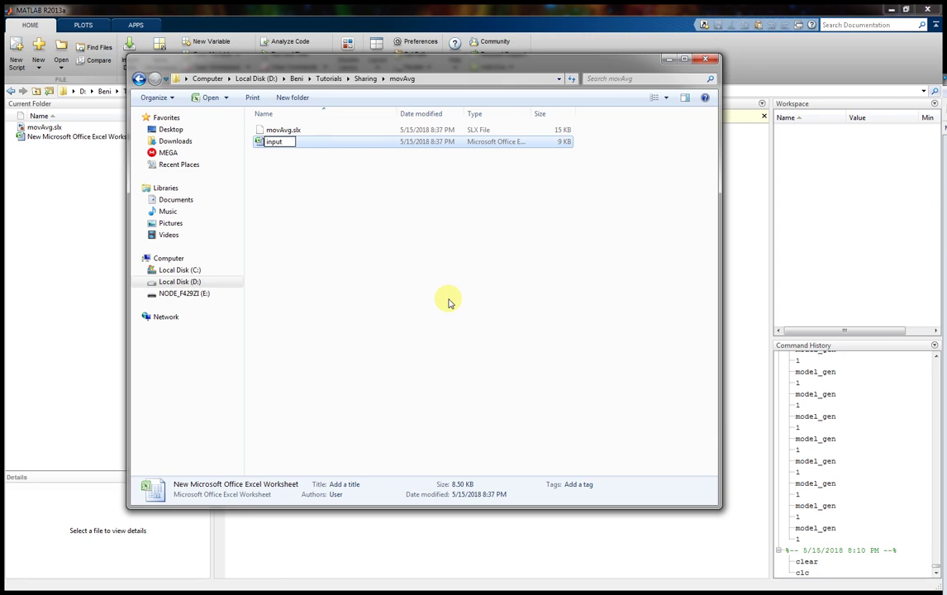
pyautogui.click(449, 302)
pyautogui.doubleClick(261, 130)
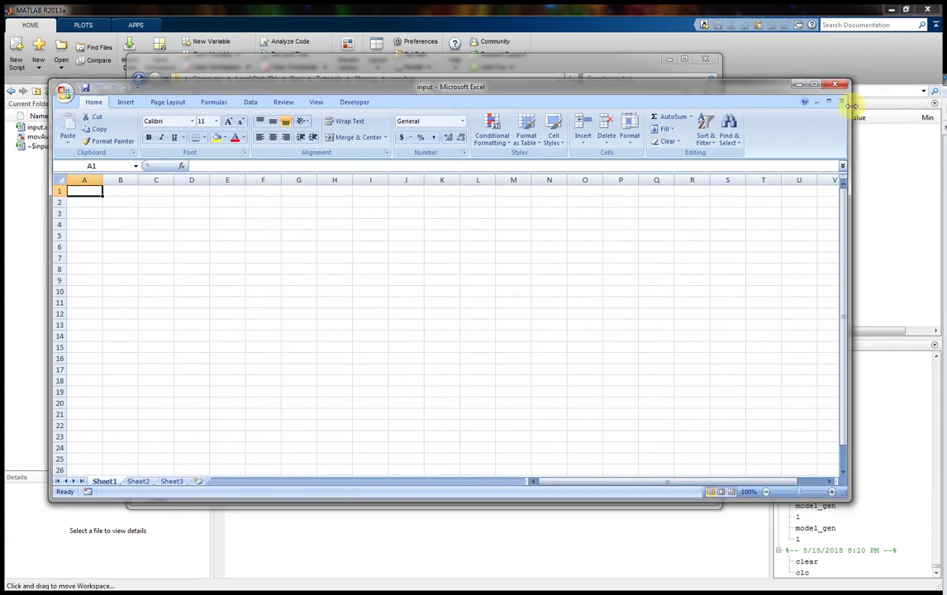
# Delete the extra sheet tabs so the workbook keeps only Sheet1.
pyautogui.moveTo(850, 106); pyautogui.dragTo(775, 106)
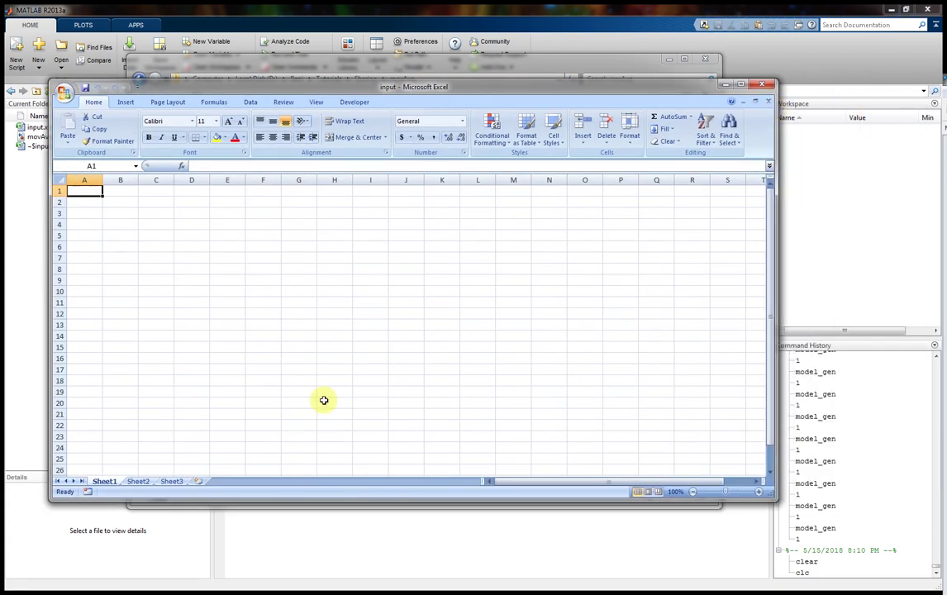
pyautogui.rightClick(137, 483)
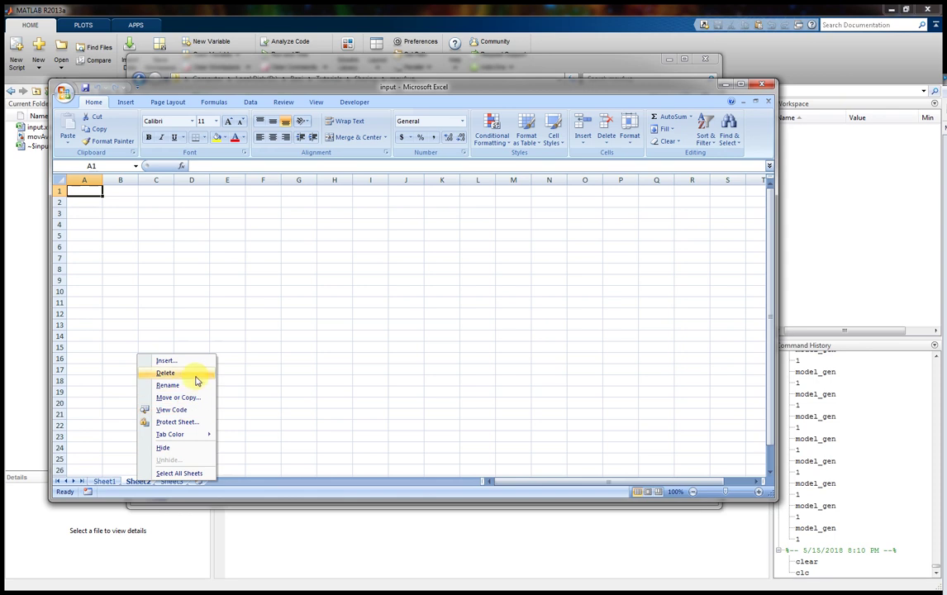
pyautogui.rightClick(143, 483)
pyautogui.click(195, 372)
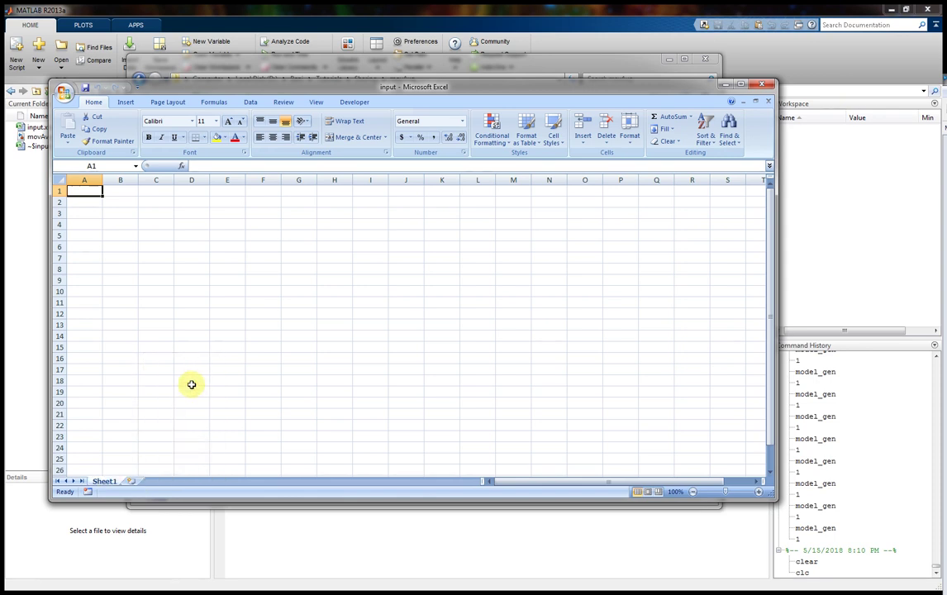
# Enter 0, 0.01, 0.02 in A1:A3 and fill the time series down to 0.2 in A21.
pyautogui.click(87, 201)
pyautogui.click(93, 193)
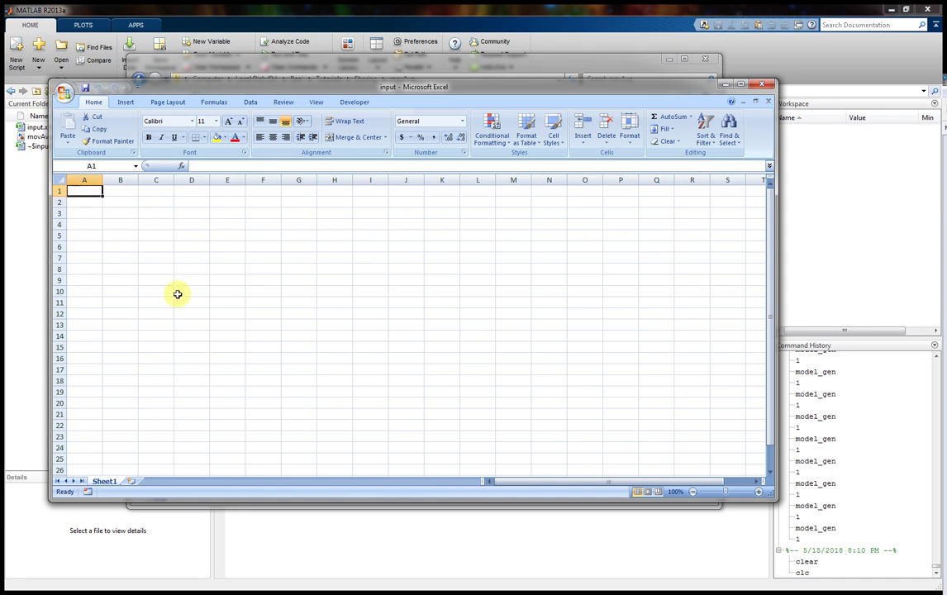
pyautogui.write('0')
pyautogui.click(85, 207)
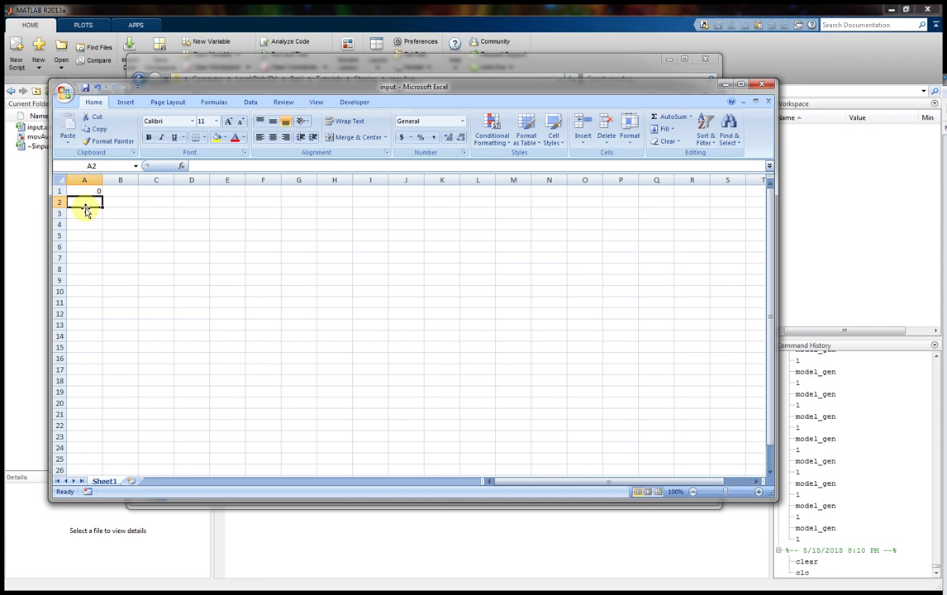
pyautogui.write('0.01')
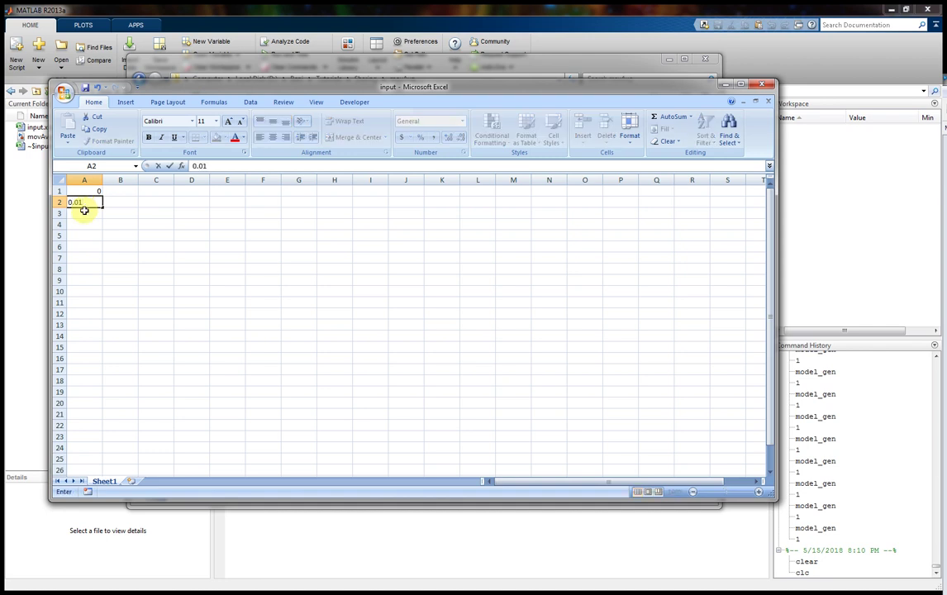
pyautogui.click(85, 213)
pyautogui.write('0.02')
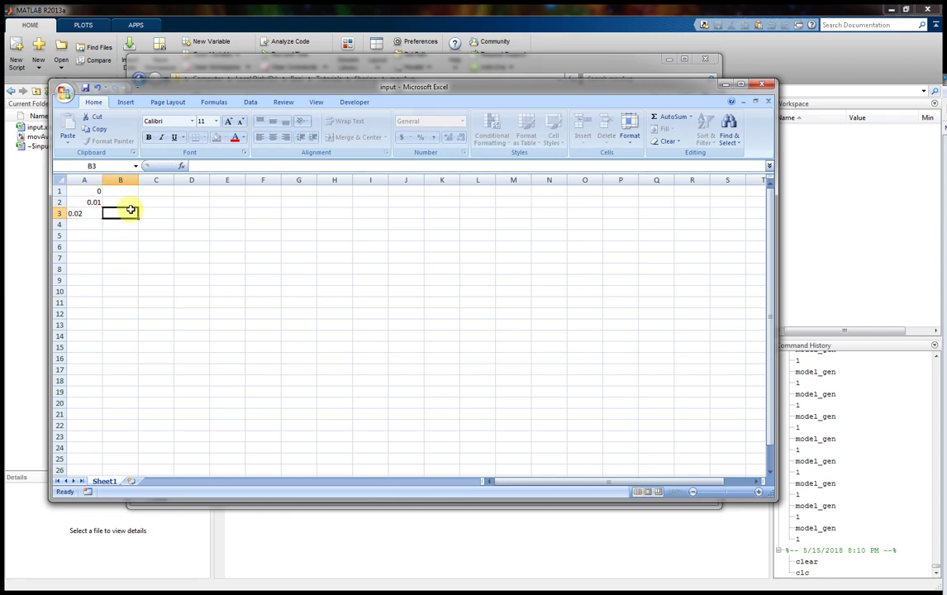
pyautogui.moveTo(91, 201); pyautogui.dragTo(81, 421)
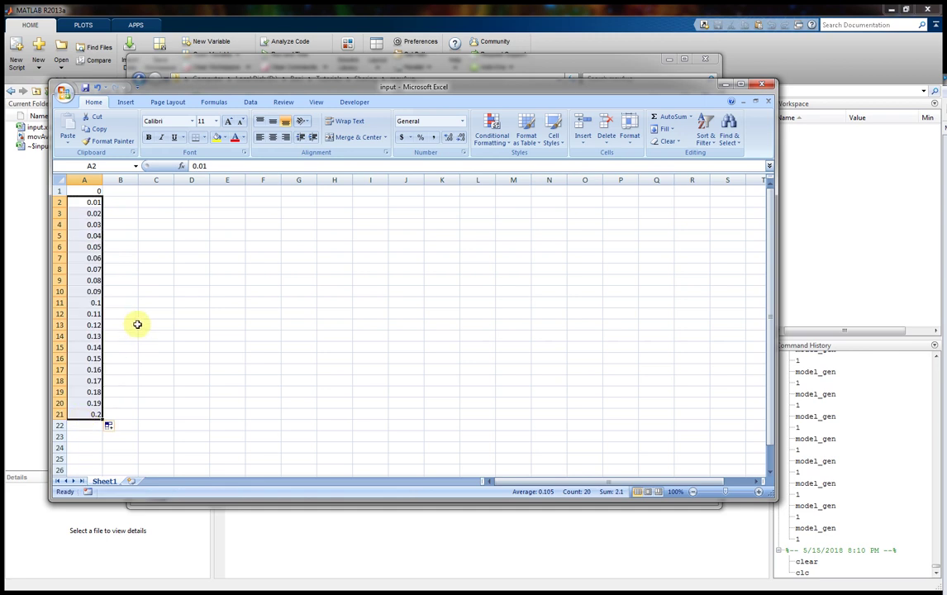
pyautogui.click(137, 324)
pyautogui.click(143, 305)
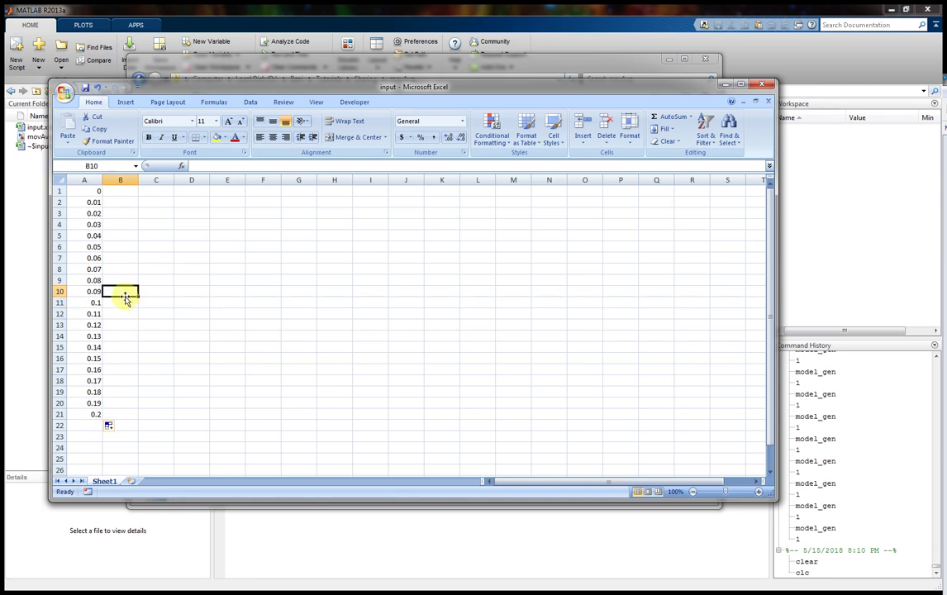
# Enter 8, 4, 2, 5, 6, 2, 7, 5, 3, 2, 2, 8, 5 into B1:B13.
pyautogui.moveTo(95, 303); pyautogui.dragTo(97, 413)
pyautogui.click(127, 303)
pyautogui.click(128, 191)
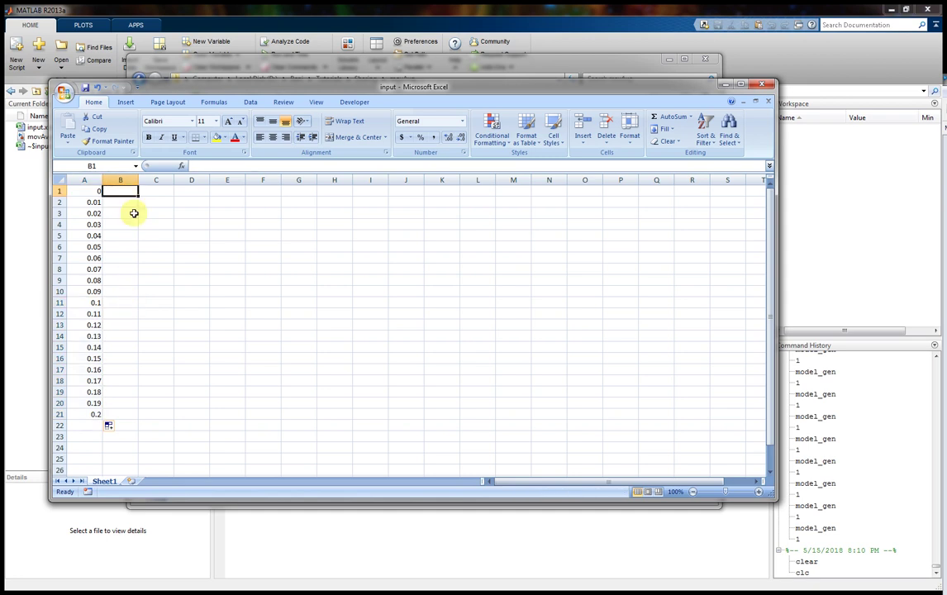
pyautogui.write('8')
pyautogui.click(124, 204)
pyautogui.write('4')
pyautogui.click(131, 212)
pyautogui.write('2')
pyautogui.click(129, 224)
pyautogui.write('5')
pyautogui.click(129, 235)
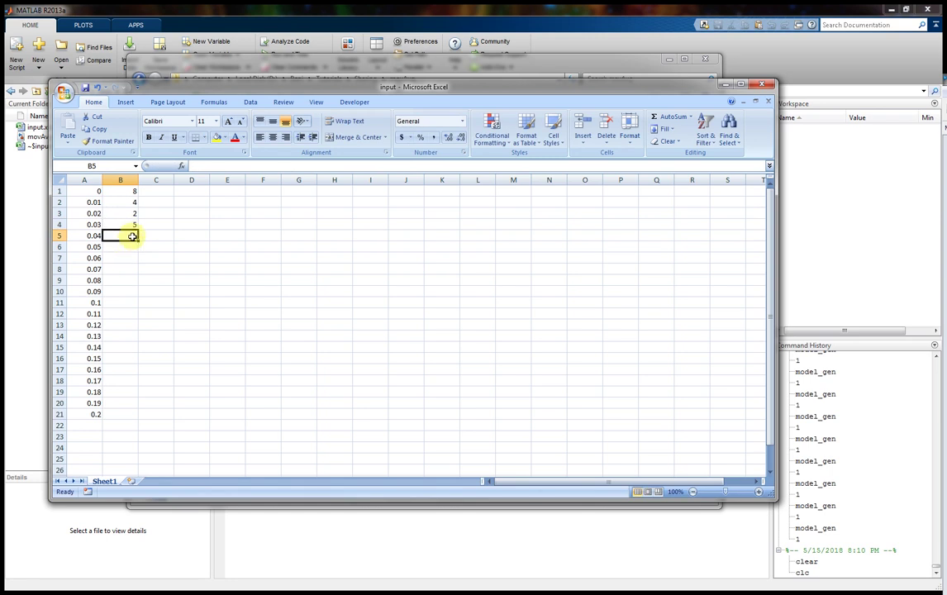
pyautogui.write('6')
pyautogui.click(130, 244)
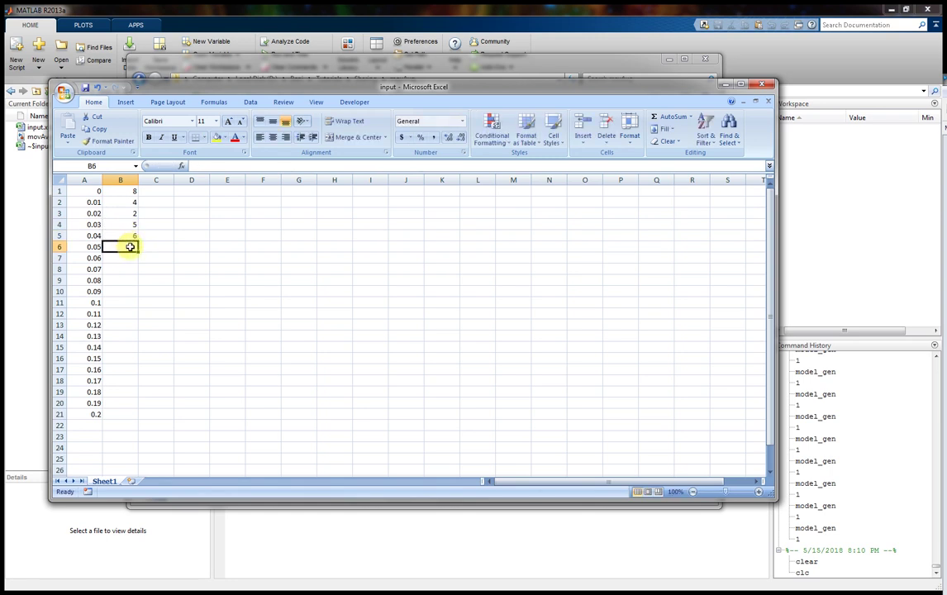
pyautogui.write('2')
pyautogui.click(130, 258)
pyautogui.write('7')
pyautogui.click(129, 268)
pyautogui.write('5')
pyautogui.click(130, 281)
pyautogui.write('3')
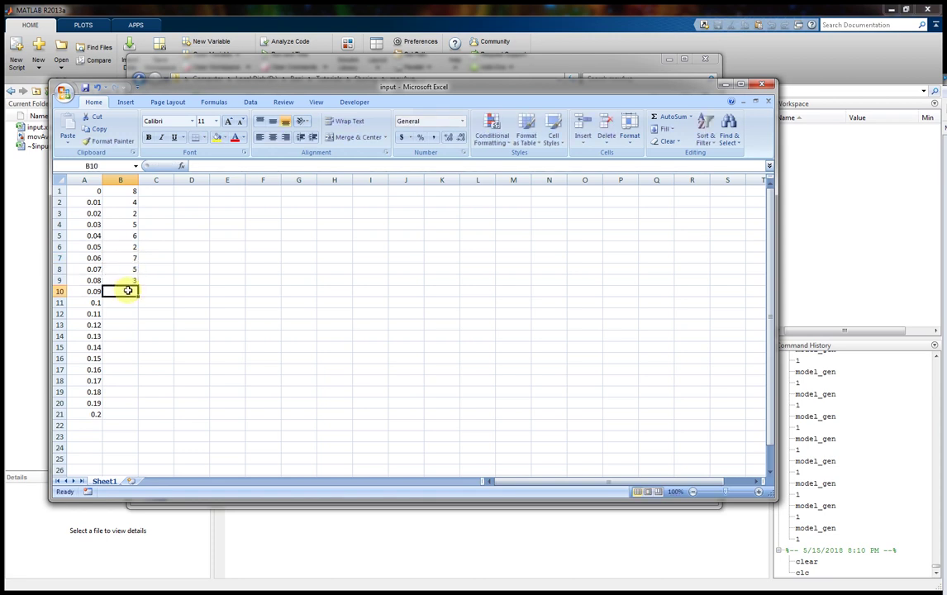
pyautogui.write('2')
pyautogui.press('Return')
pyautogui.write('2')
pyautogui.press('Return')
pyautogui.write('8')
pyautogui.press('Return')
pyautogui.write('5')
pyautogui.press('Return')
# Enter 2, 6, 23, 7, 14, 34, 9, 5 into B14:B21.
pyautogui.write('2')
pyautogui.press('Return')
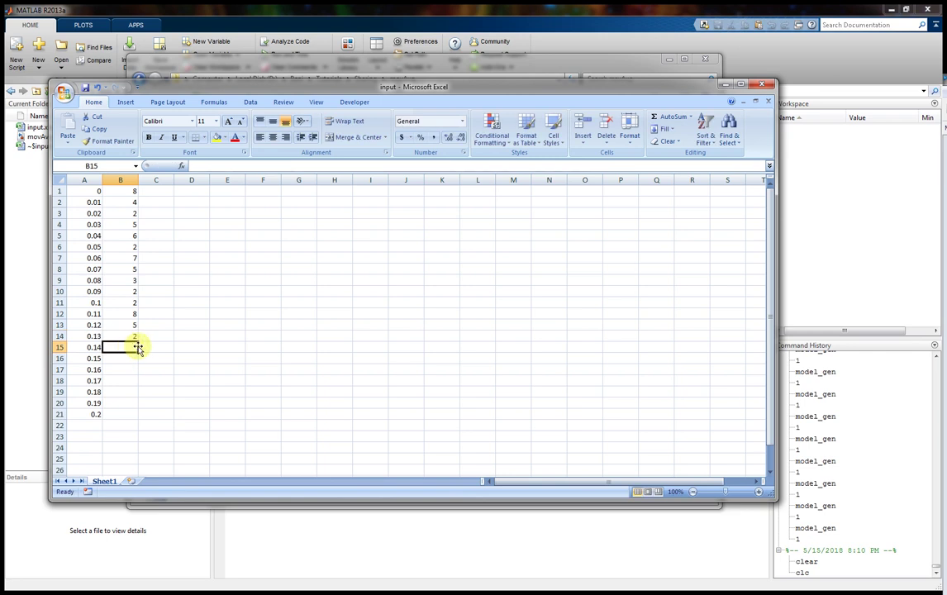
pyautogui.write('6')
pyautogui.press('Return')
pyautogui.write('23')
pyautogui.press('Return')
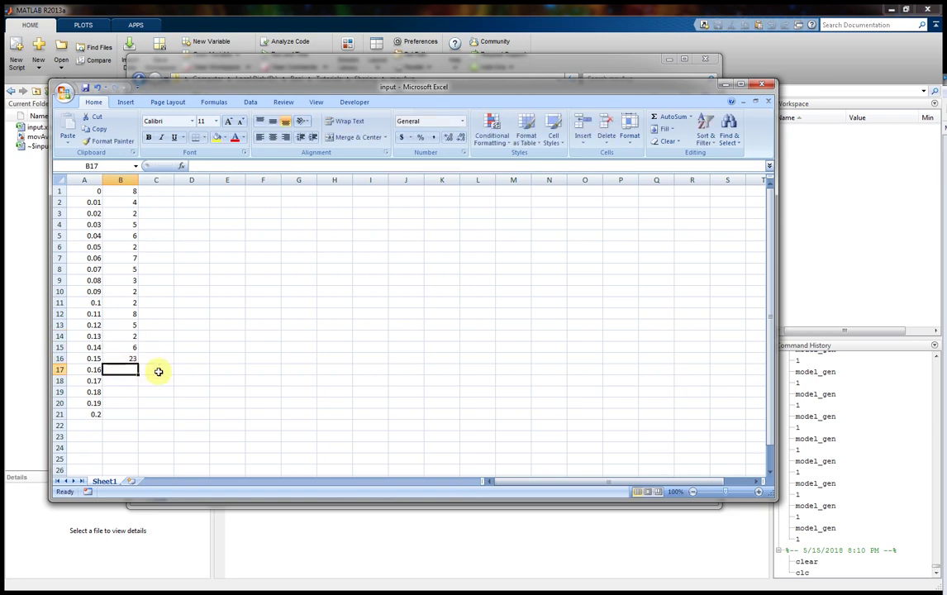
pyautogui.write('7')
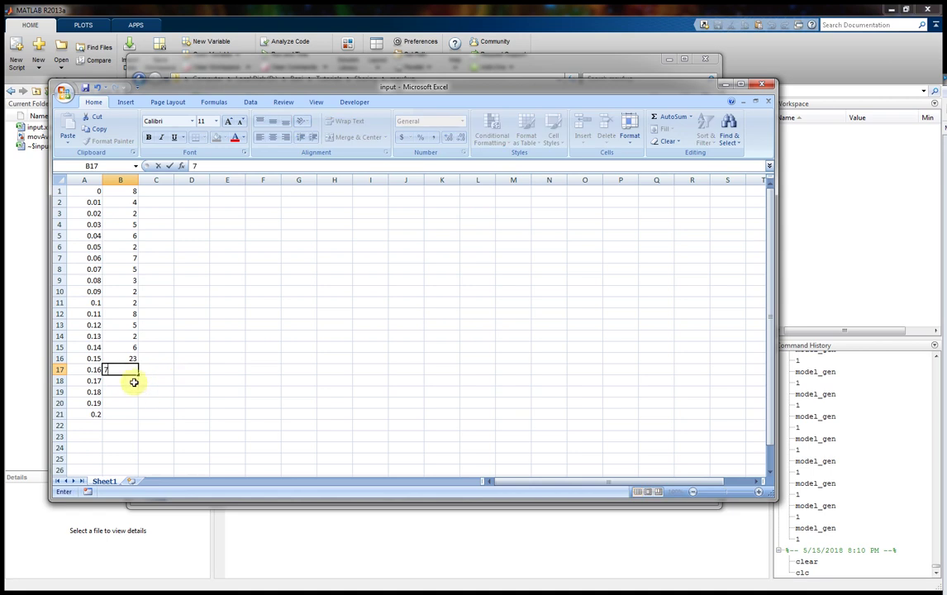
pyautogui.press('Return')
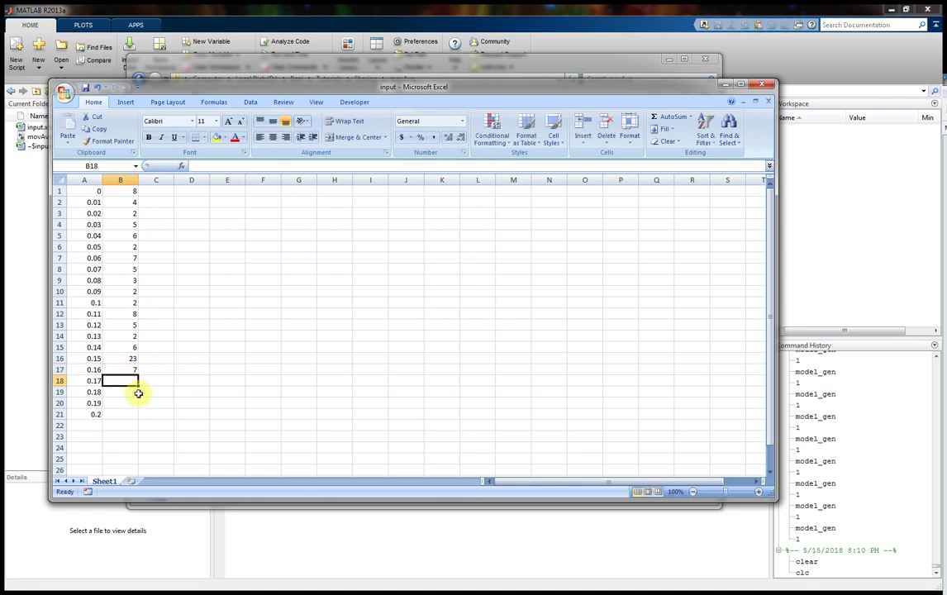
pyautogui.write('14')
pyautogui.press('Return')
pyautogui.write('34')
pyautogui.press('Return')
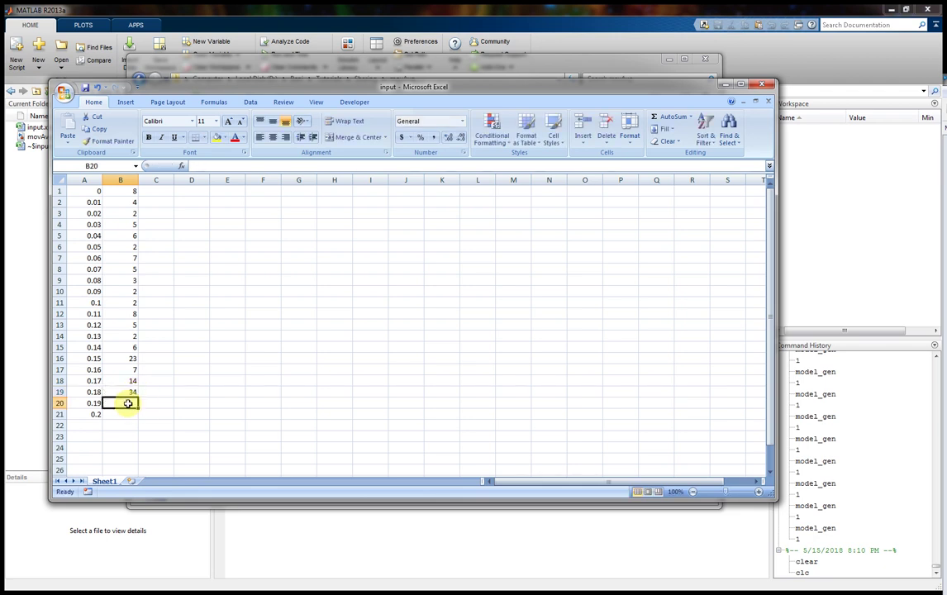
pyautogui.write('9')
pyautogui.click(130, 414)
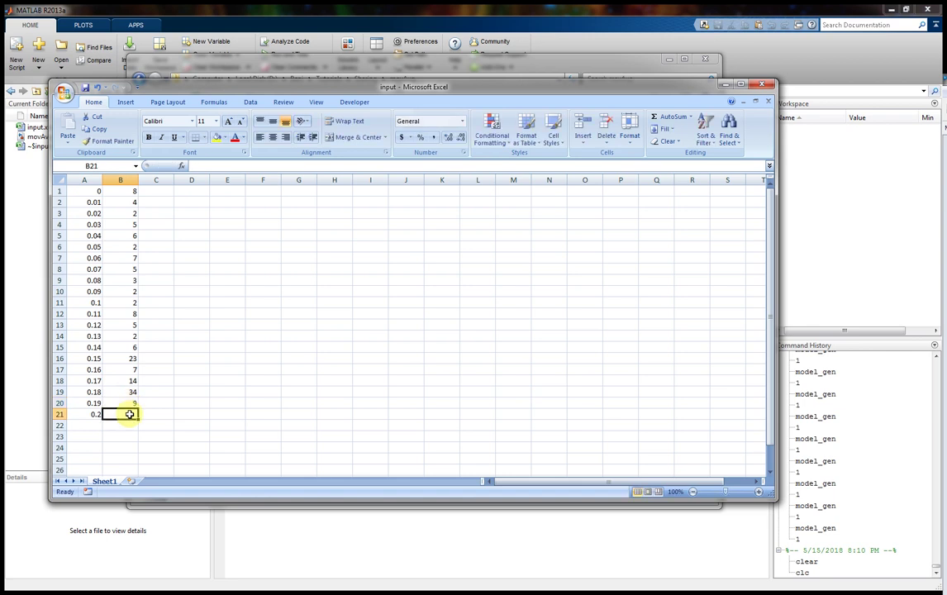
pyautogui.write('5')
pyautogui.click(193, 391)
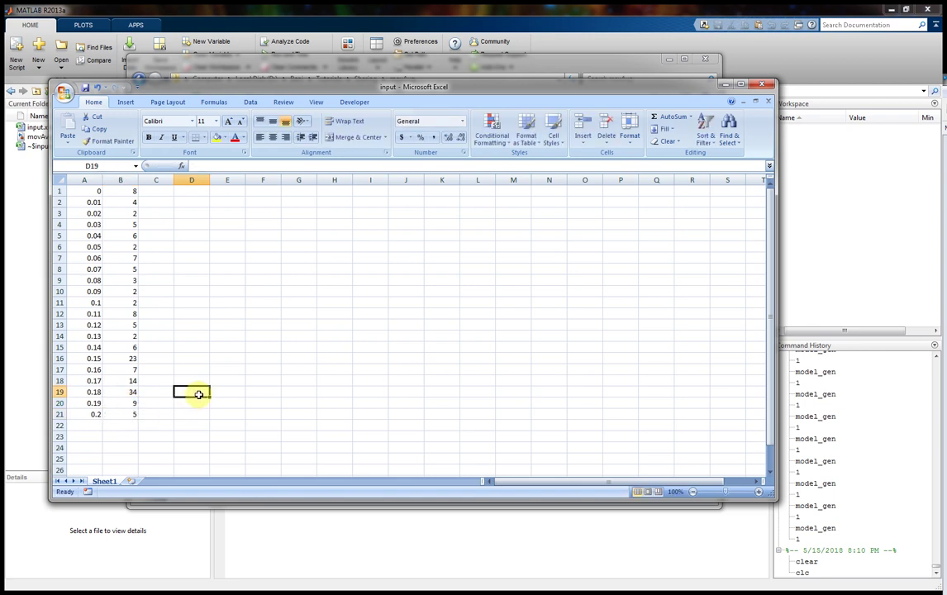
# Save the input workbook, minimize Excel and Explorer, and return to the movAvg model.
pyautogui.click(156, 336)
pyautogui.click(85, 86)
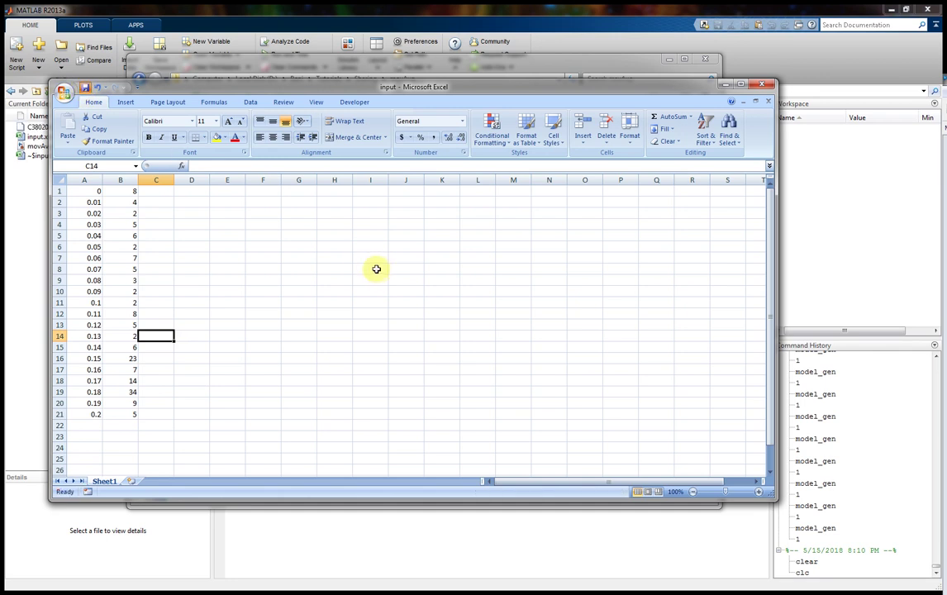
pyautogui.click(725, 83)
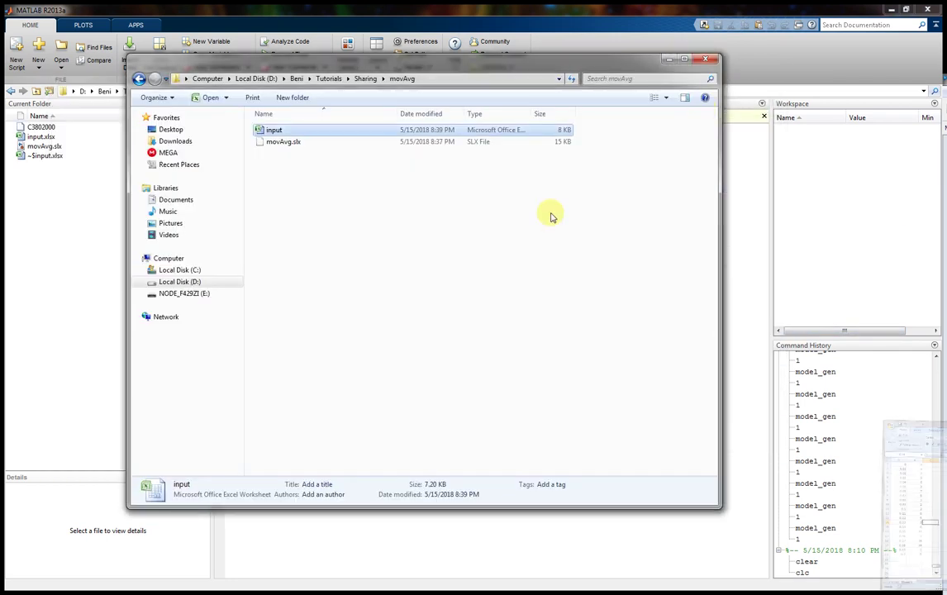
pyautogui.click(670, 59)
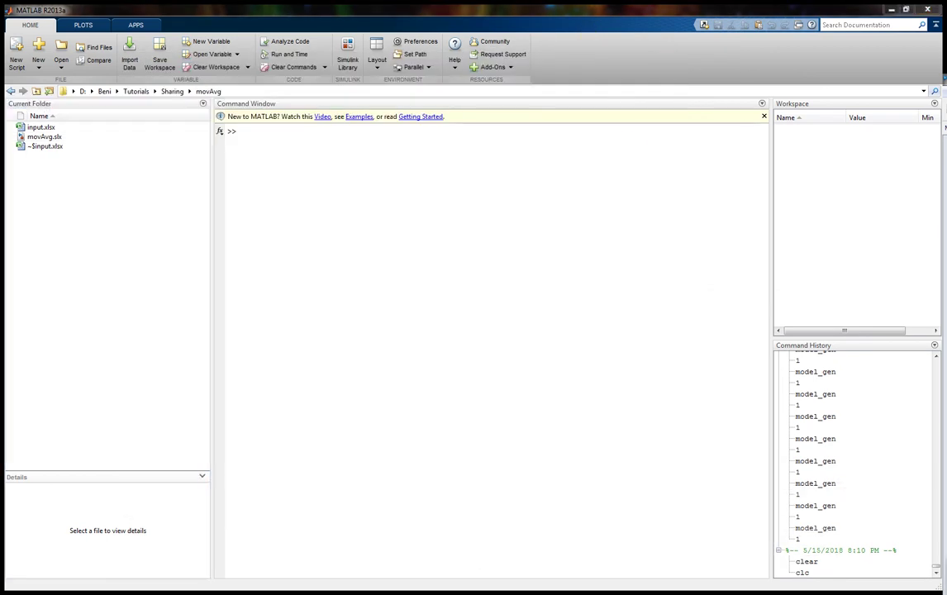
pyautogui.hotkey('alt', 'Tab')
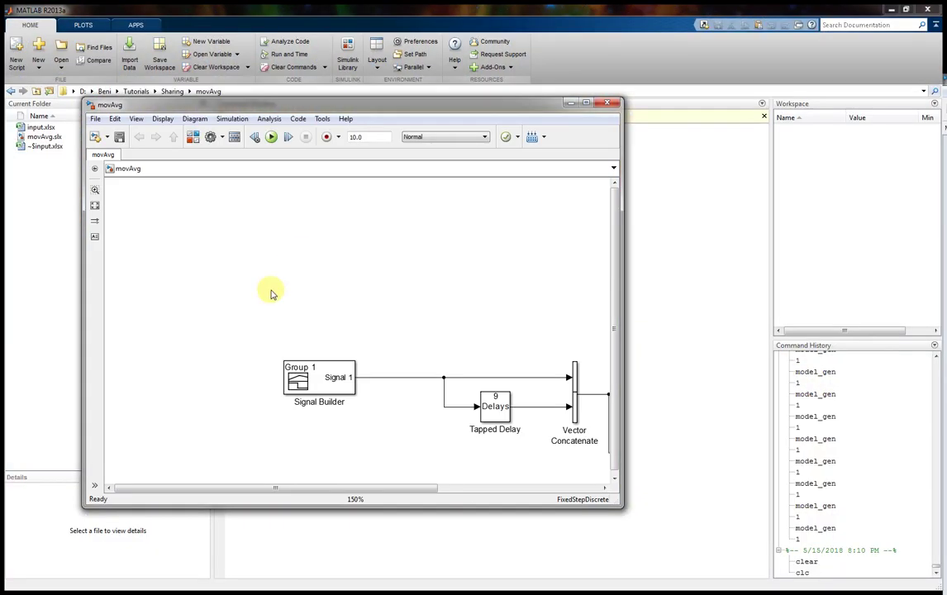
# In the Signal Builder, start importing from input.xlsx with Sheet1's signal selected.
pyautogui.doubleClick(339, 381)
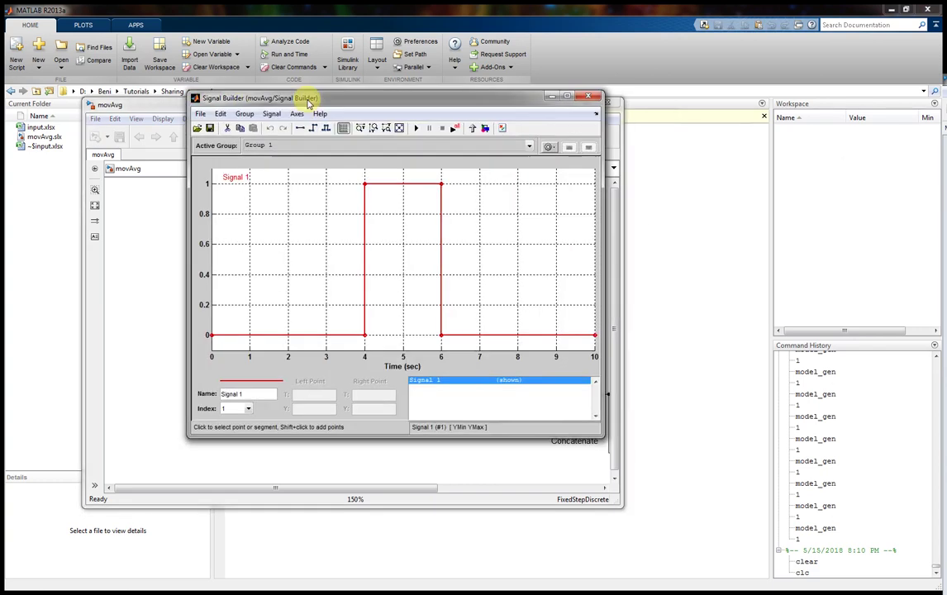
pyautogui.click(163, 119)
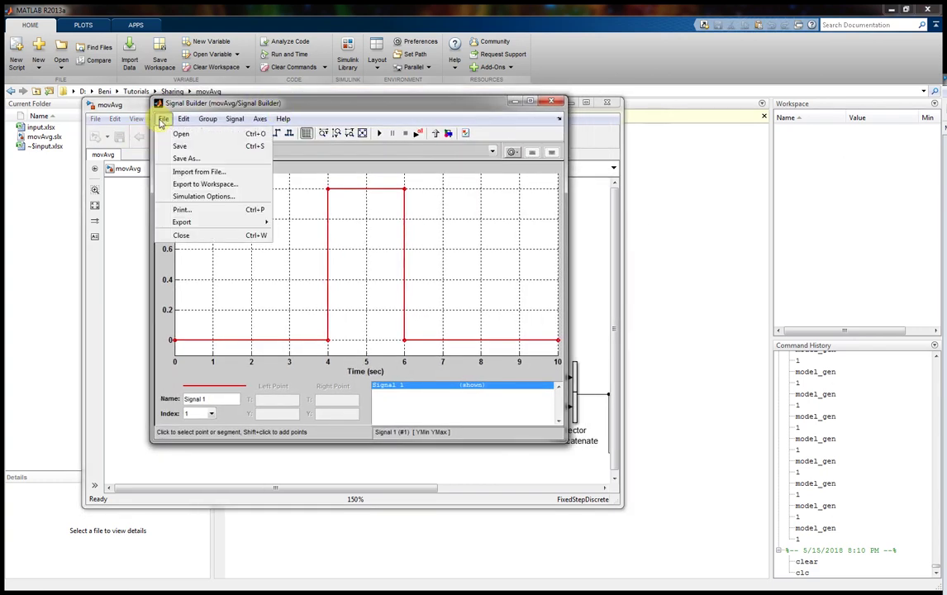
pyautogui.click(227, 175)
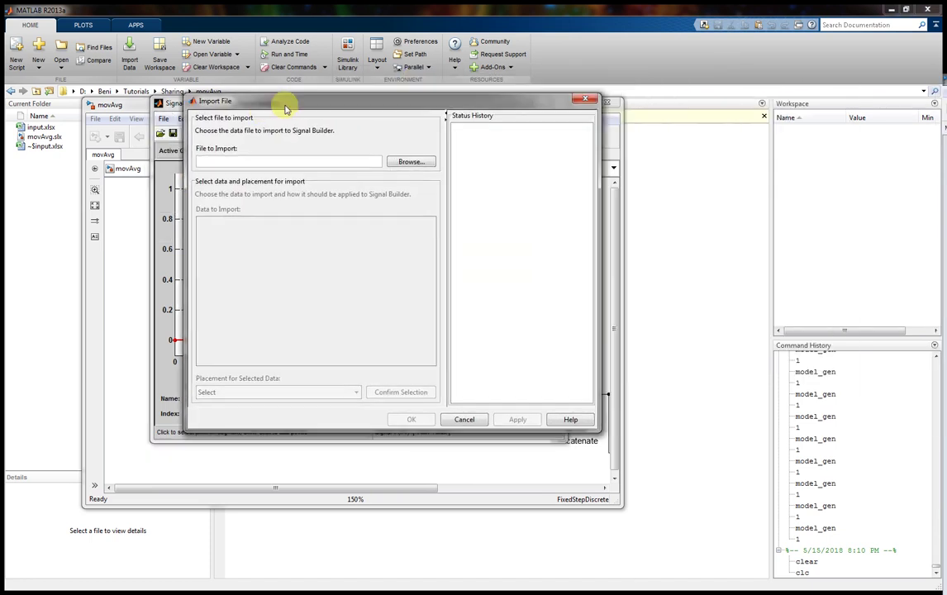
pyautogui.click(395, 165)
pyautogui.doubleClick(303, 189)
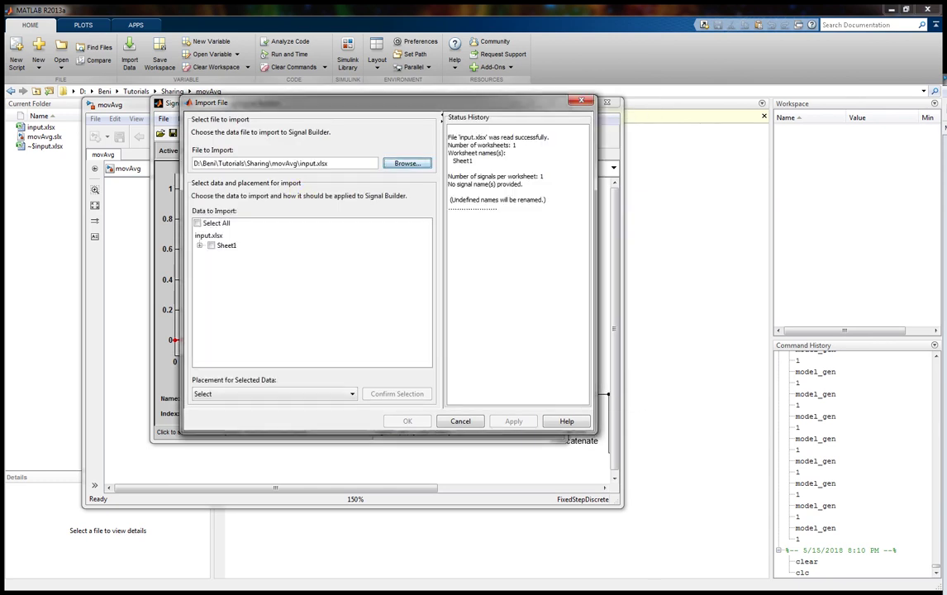
pyautogui.click(199, 248)
pyautogui.click(199, 246)
# Replace the existing dataset with the imported signal, skipping the backup, and save the model.
pyautogui.click(306, 393)
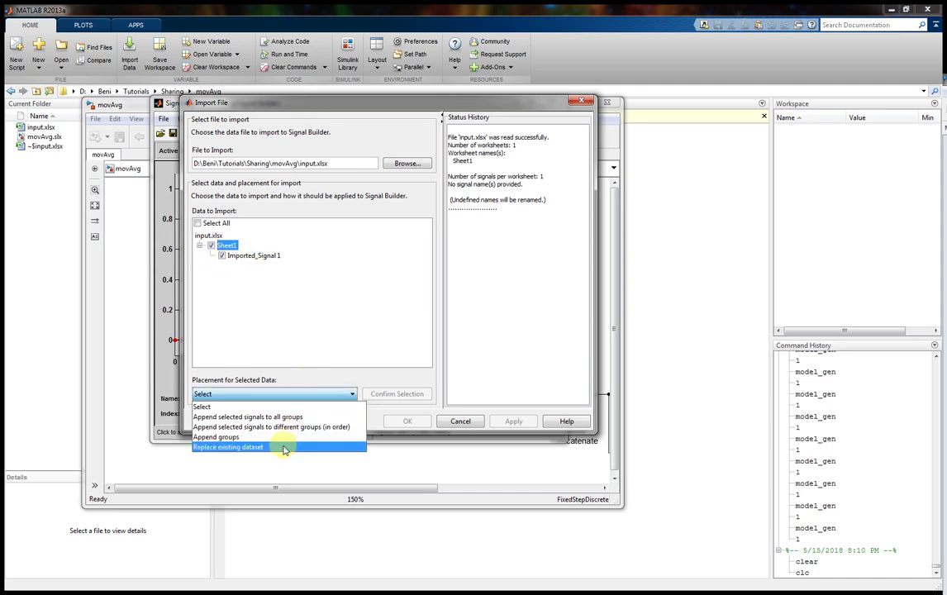
pyautogui.click(284, 447)
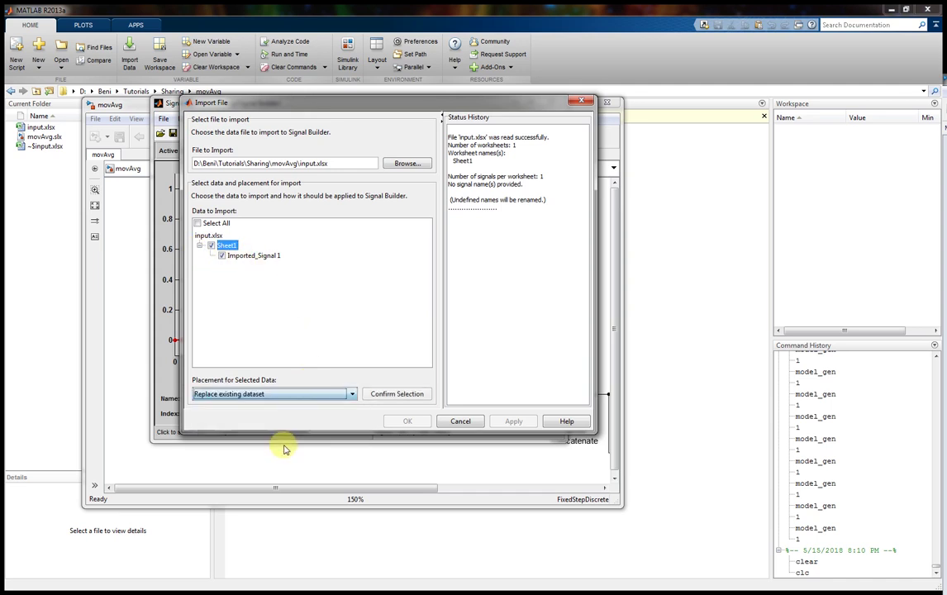
pyautogui.click(426, 395)
pyautogui.click(508, 420)
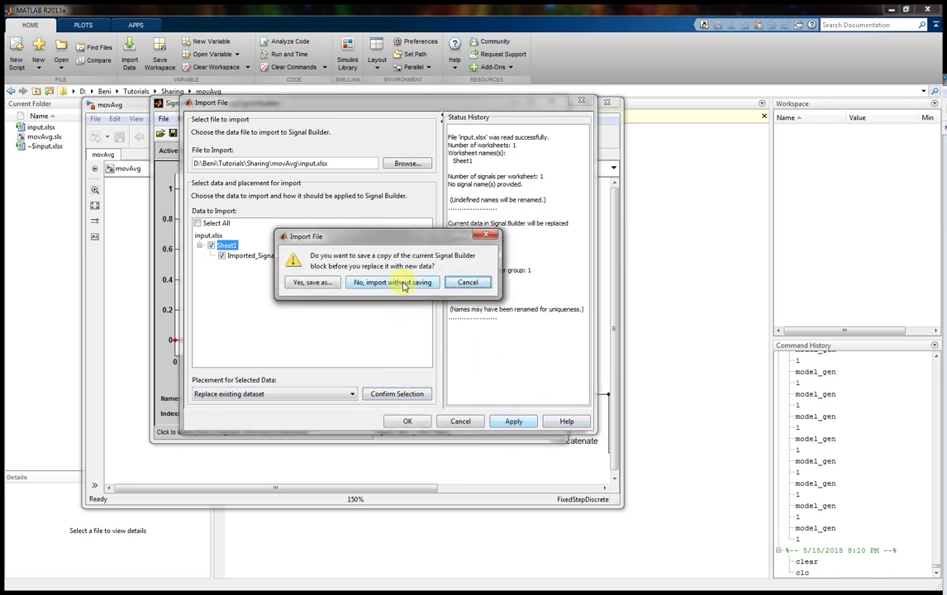
pyautogui.click(405, 285)
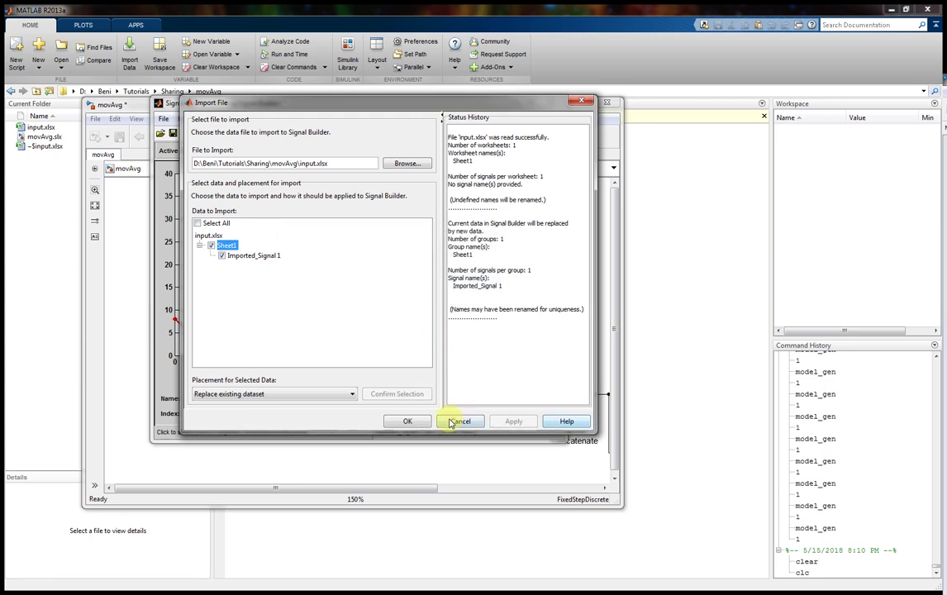
pyautogui.click(409, 421)
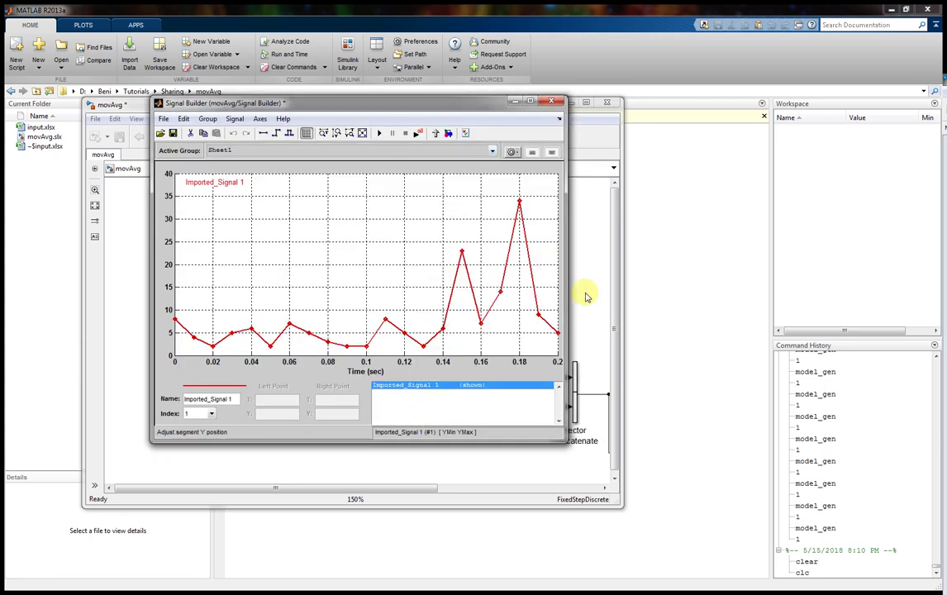
pyautogui.moveTo(564, 169); pyautogui.dragTo(679, 190)
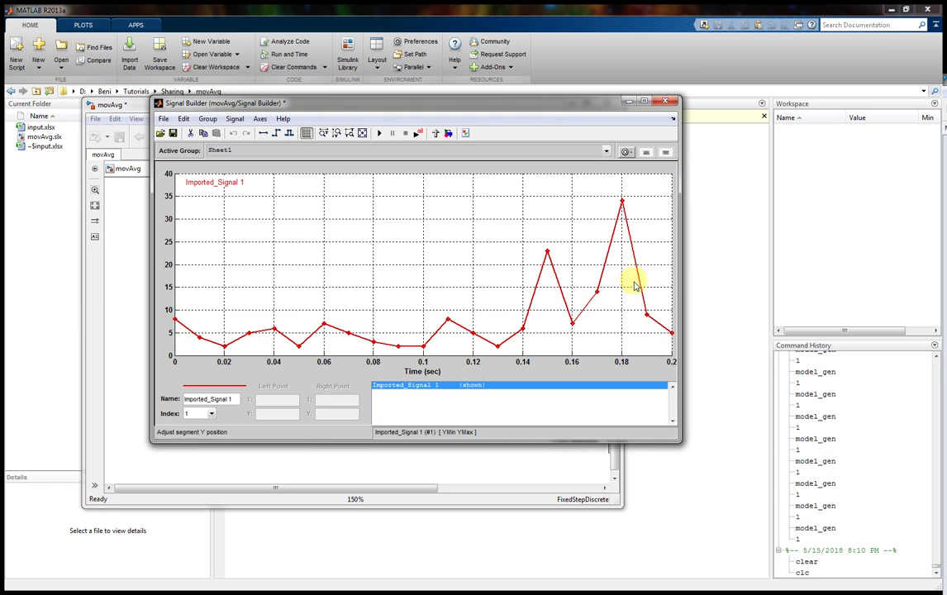
pyautogui.click(173, 135)
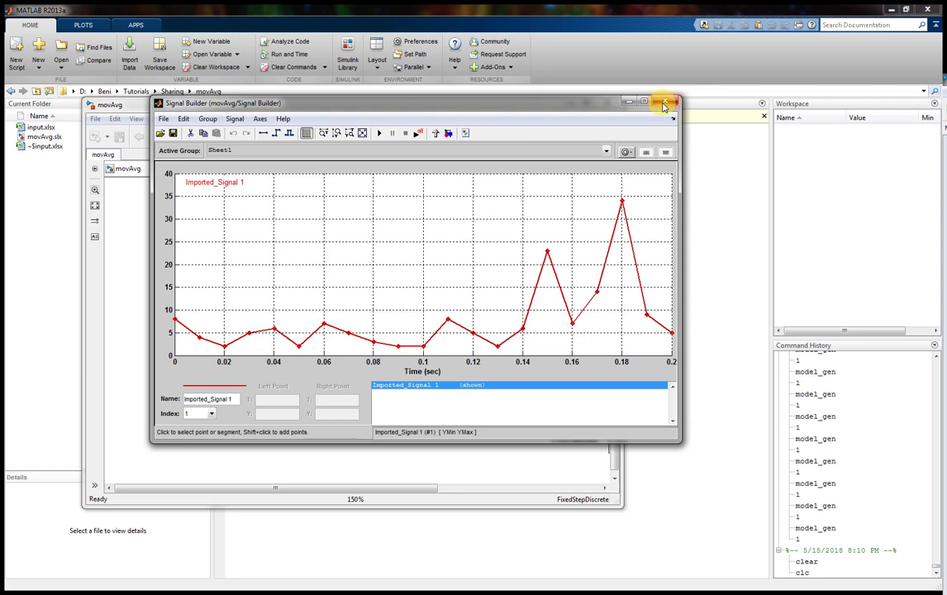
# Connect the Signal Builder output to the branch line and fit the enlarged diagram.
pyautogui.click(668, 102)
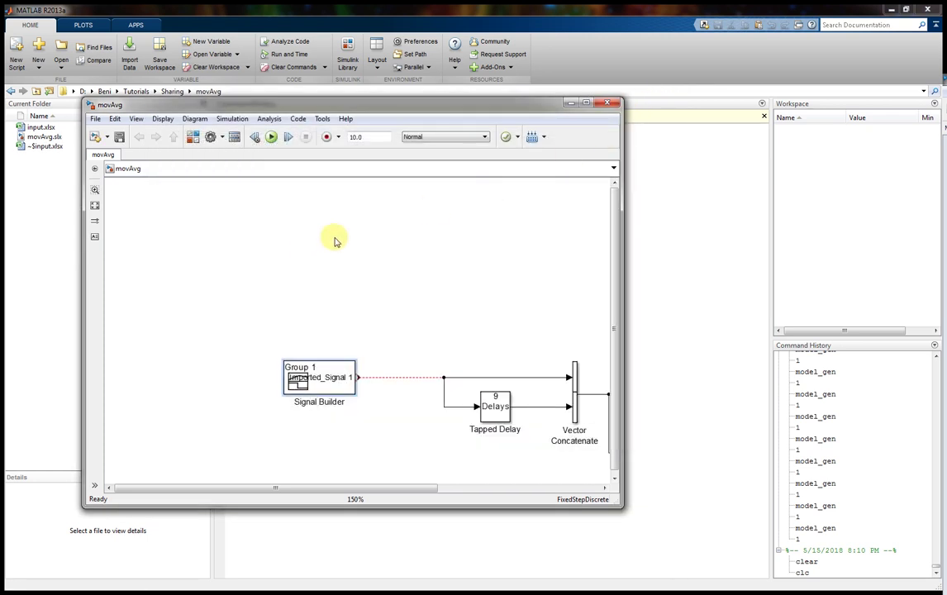
pyautogui.moveTo(334, 377); pyautogui.dragTo(360, 377)
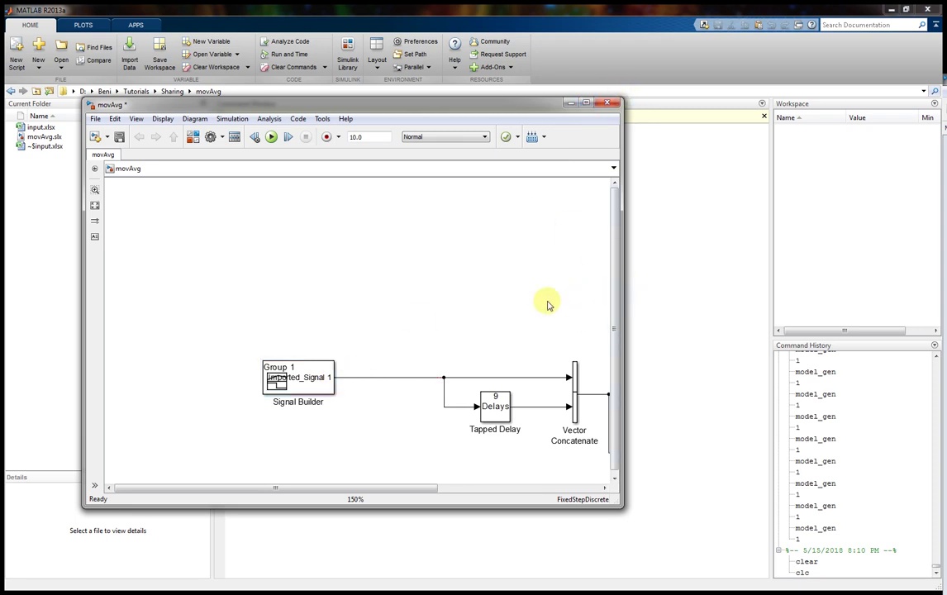
pyautogui.press('space')
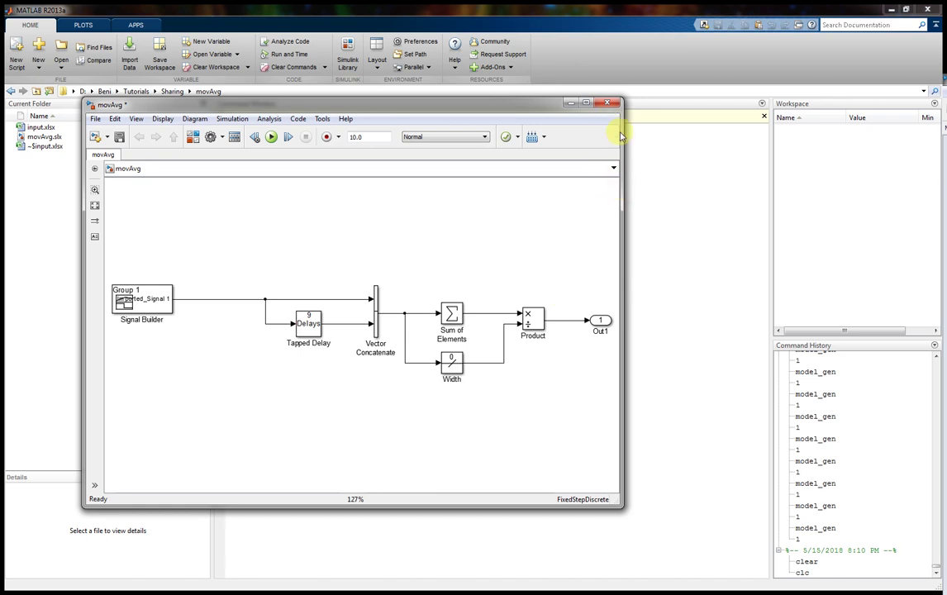
pyautogui.moveTo(621, 130); pyautogui.dragTo(852, 165)
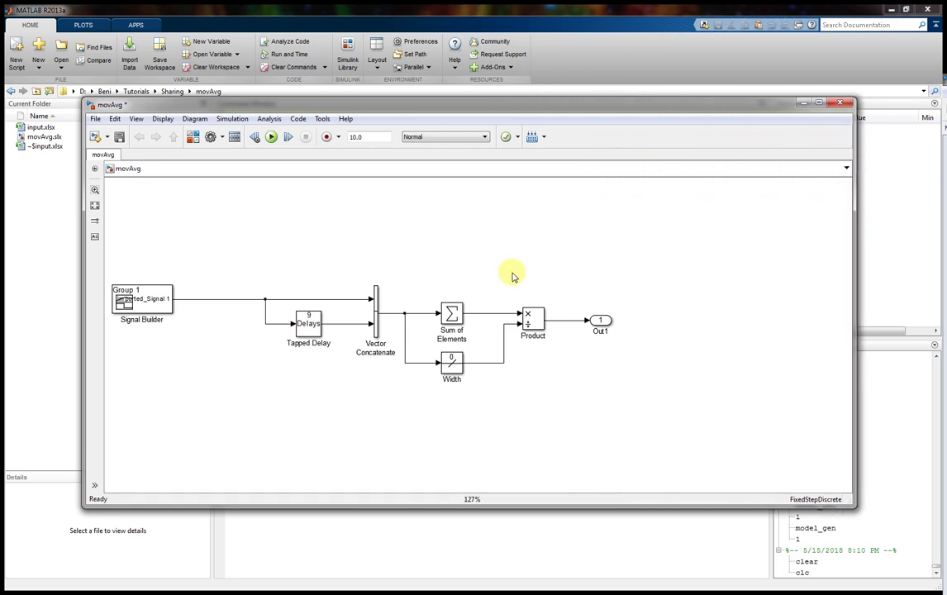
pyautogui.press('space')
pyautogui.press('space')
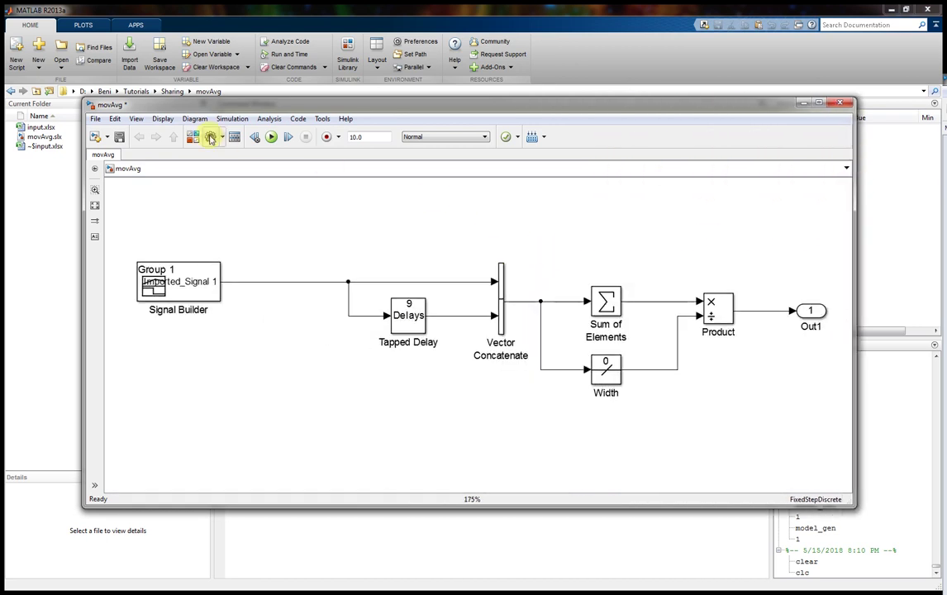
# Add a Display block from the library at the top right, wired to the Product output.
pyautogui.click(192, 138)
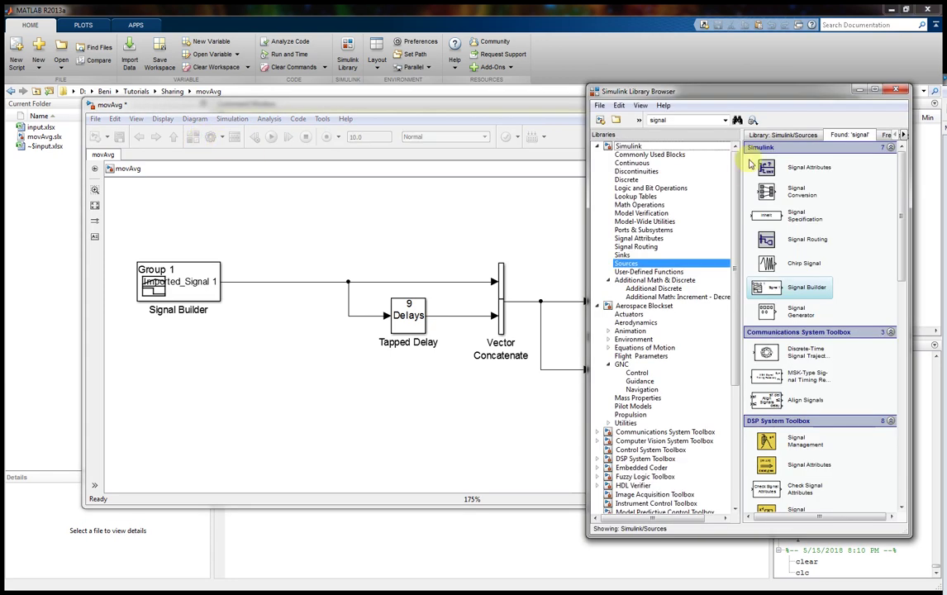
pyautogui.doubleClick(668, 122)
pyautogui.write('display')
pyautogui.press('Return')
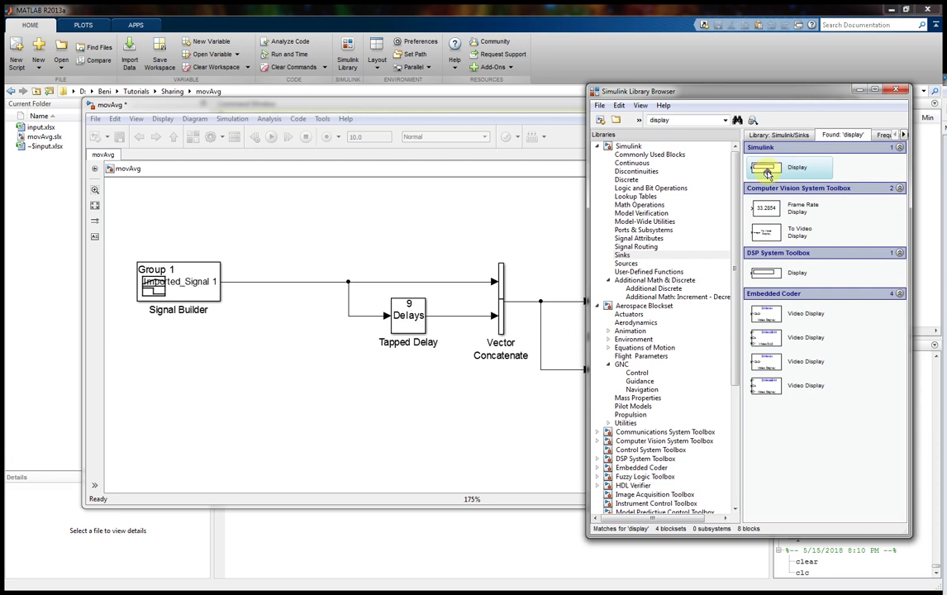
pyautogui.moveTo(531, 238); pyautogui.dragTo(773, 237)
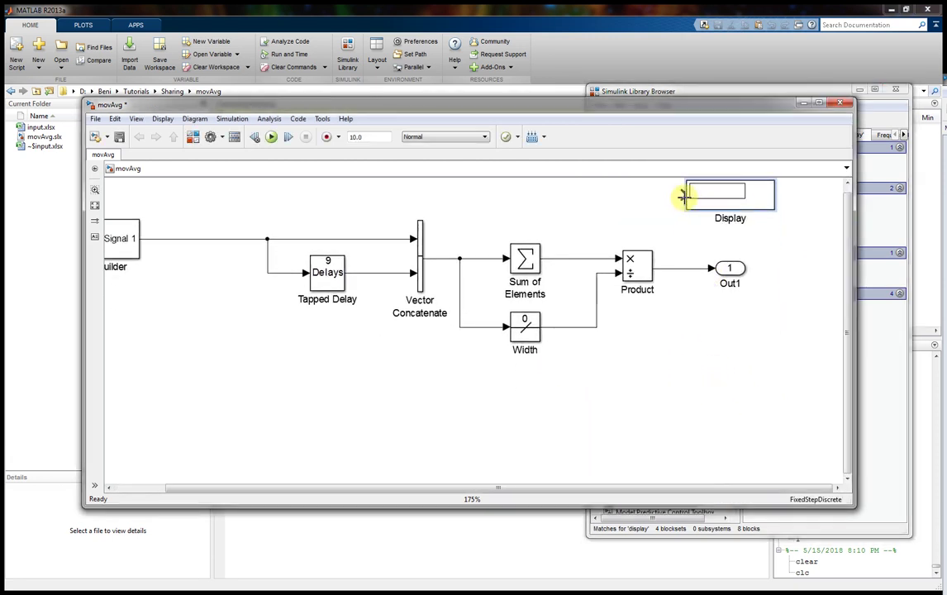
pyautogui.moveTo(682, 196)
pyautogui.mouseDown()
pyautogui.moveTo(682, 254)
pyautogui.moveTo(669, 268)
pyautogui.mouseUp()
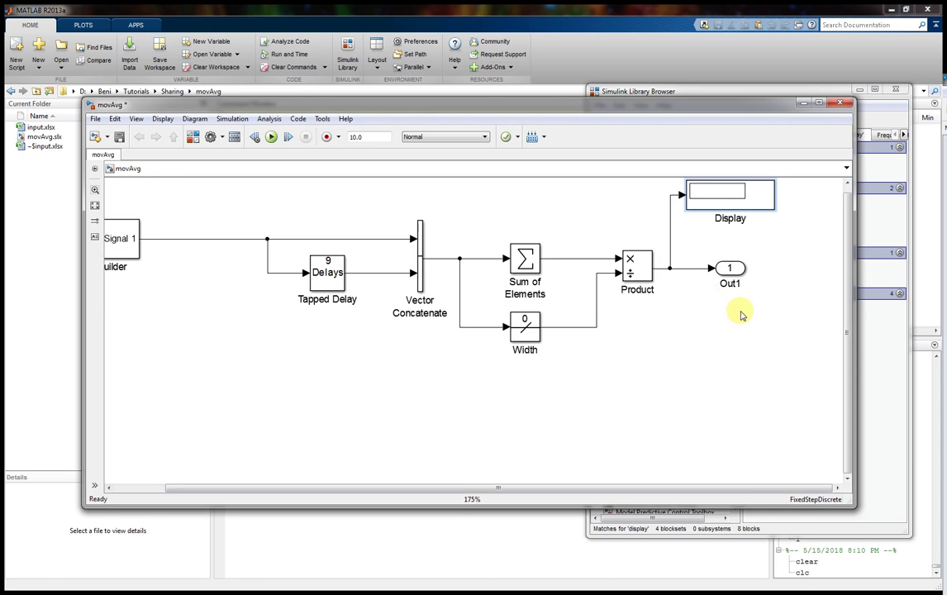
pyautogui.hotkey('ctrl', 't')
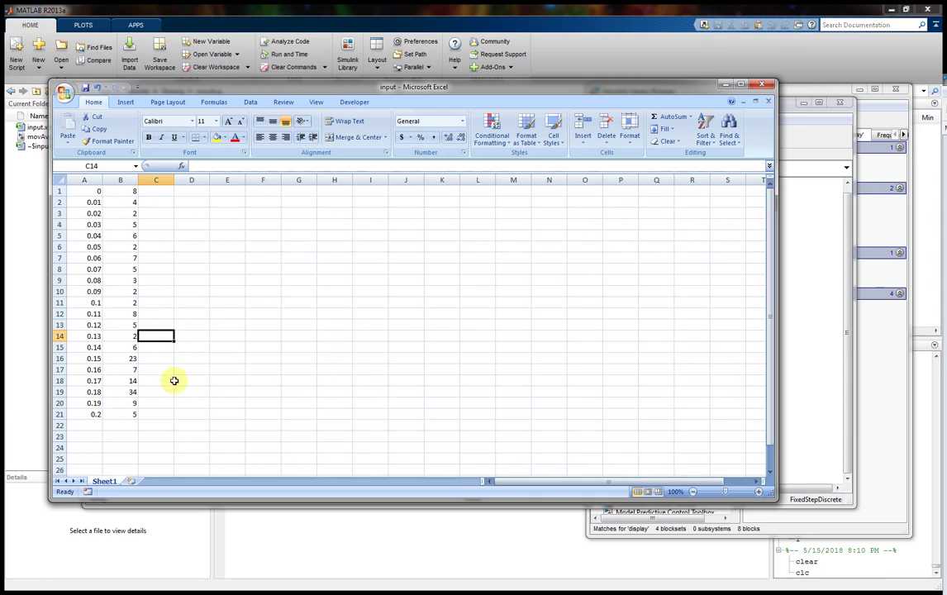
# Read the last input values in cells B20 and B21 of input.xlsx, moving the workbook aside.
pyautogui.click(165, 302)
pyautogui.click(131, 415)
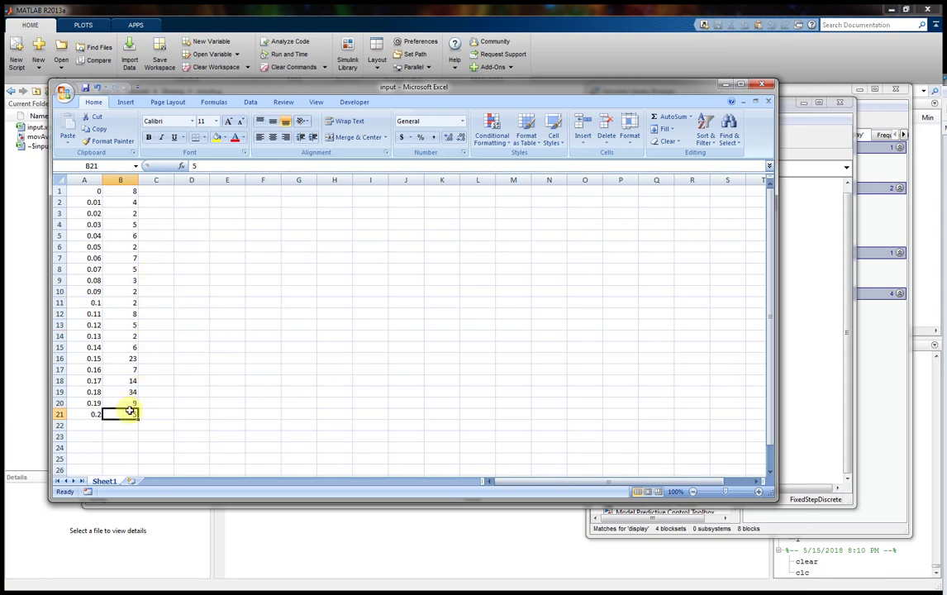
pyautogui.moveTo(292, 89); pyautogui.dragTo(373, 68)
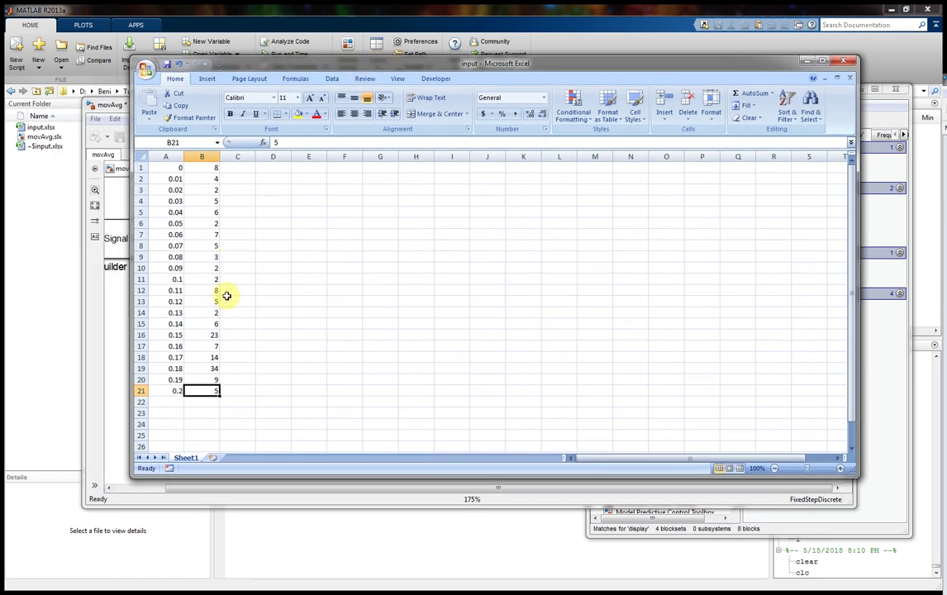
pyautogui.click(208, 379)
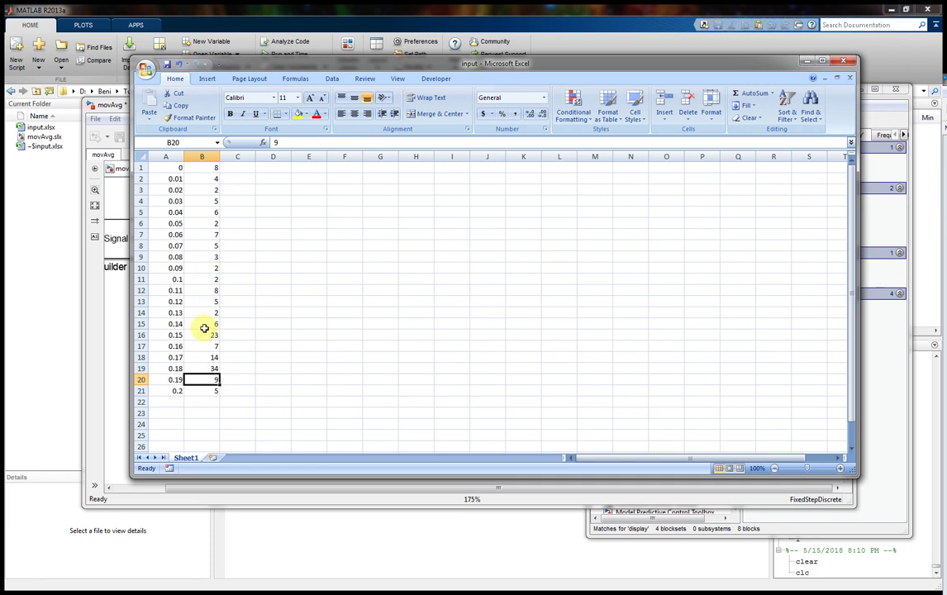
pyautogui.click(202, 393)
pyautogui.moveTo(334, 66); pyautogui.dragTo(612, 150)
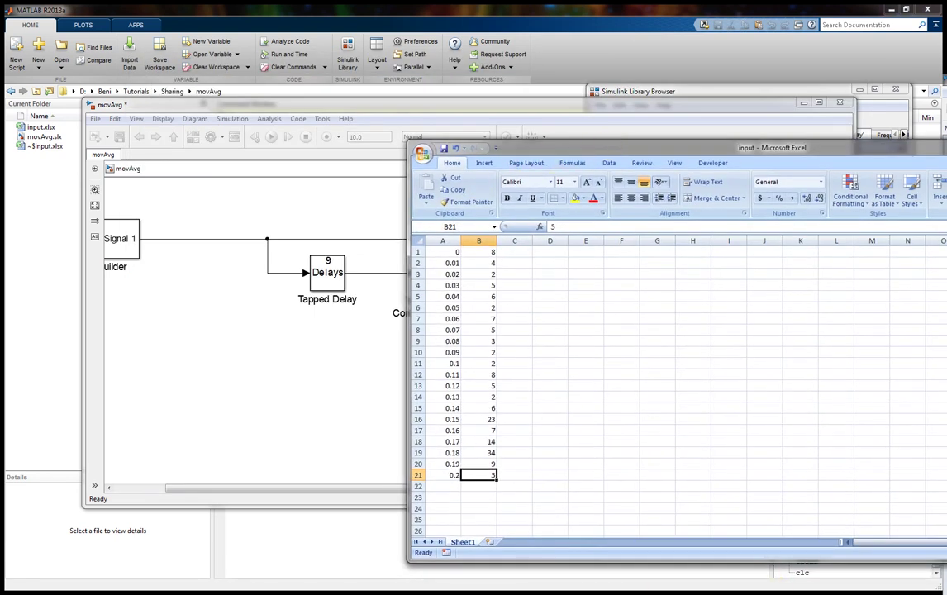
# Compute (5 + 9 + 34 + 14 + 7 + 23 + 6 + 2 + 5 + 8)/10 in the Command Window, giving 11.3000.
pyautogui.hotkey('alt', 'Tab')
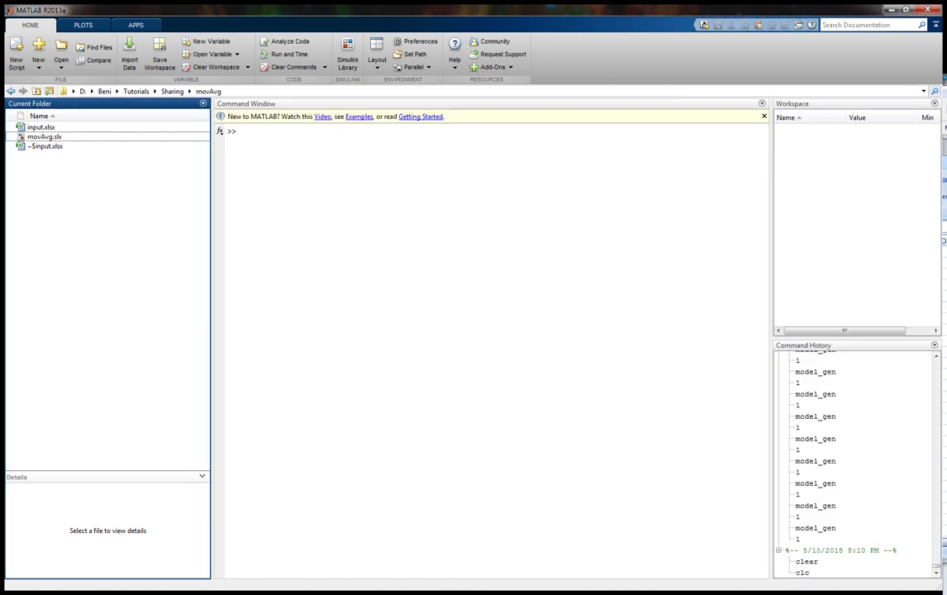
pyautogui.click(488, 237)
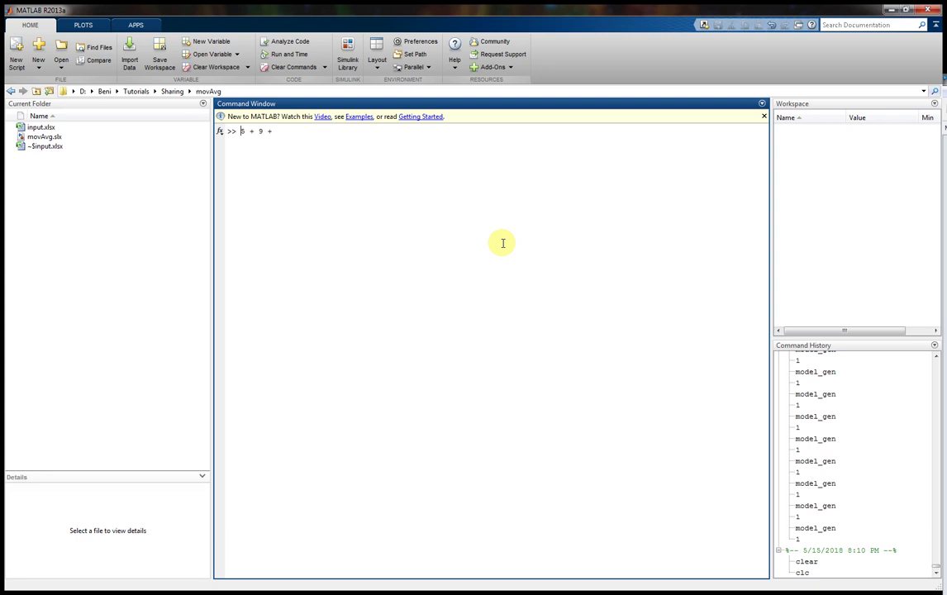
pyautogui.write('(')
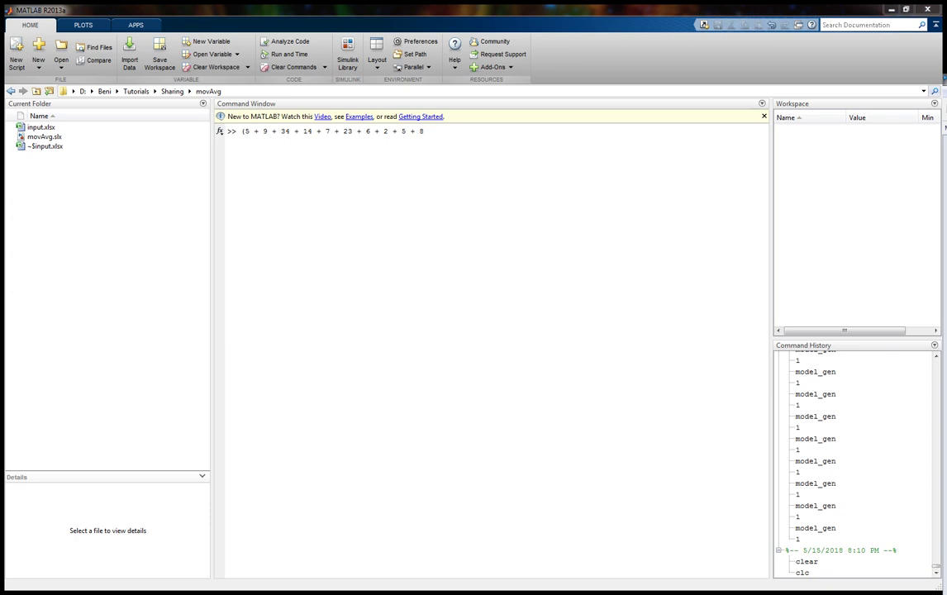
pyautogui.click(530, 140)
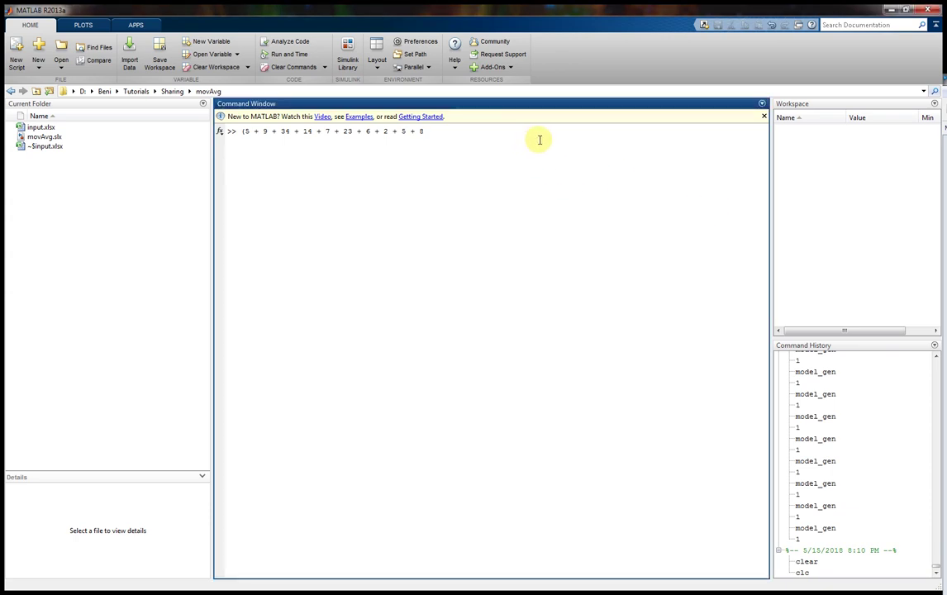
pyautogui.write(')/10')
pyautogui.press('Return')
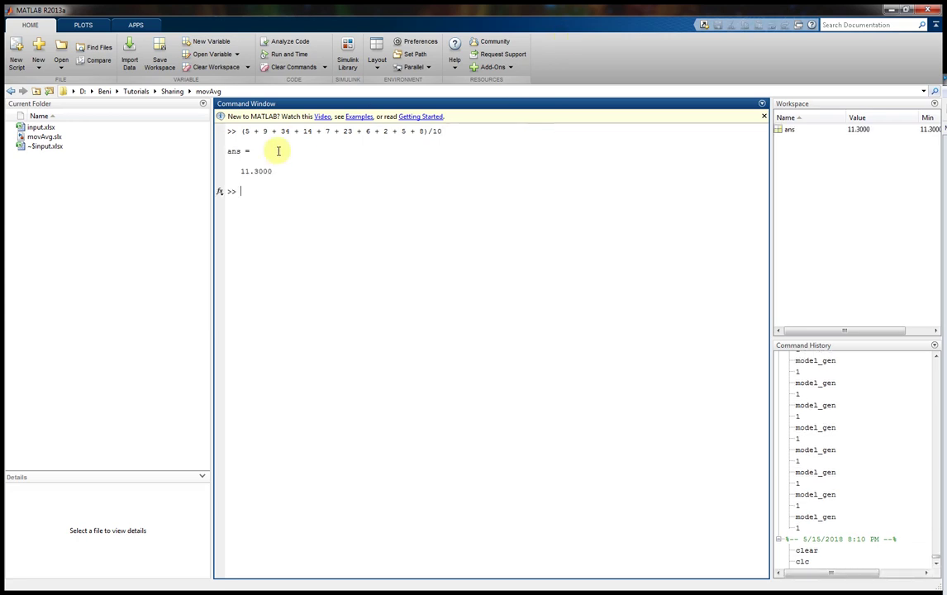
pyautogui.moveTo(237, 170); pyautogui.dragTo(273, 171)
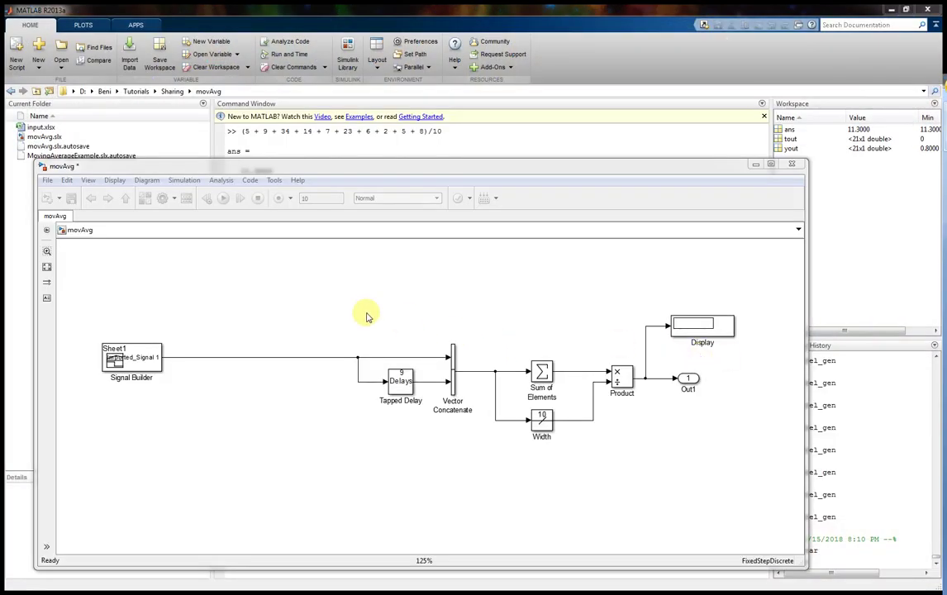
# Set the stop time to 0.2 and add a value label to the concatenated signal line.
pyautogui.click(347, 289)
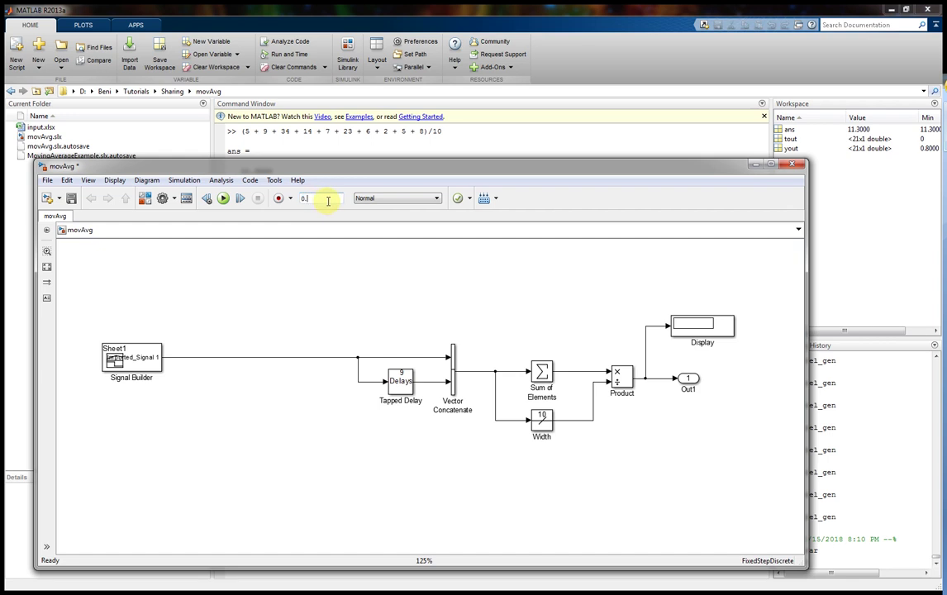
pyautogui.click(332, 202)
pyautogui.write('0.2')
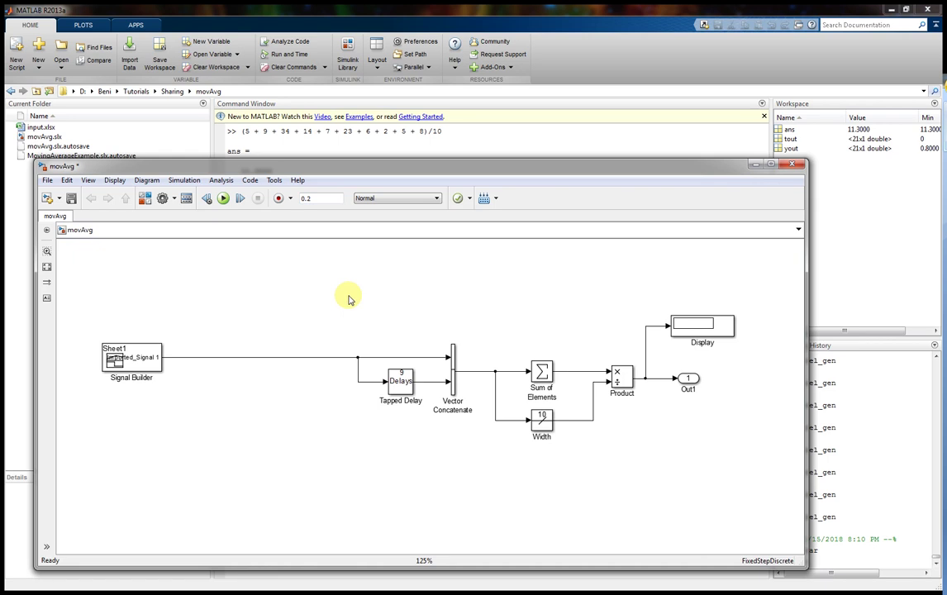
pyautogui.rightClick(468, 376)
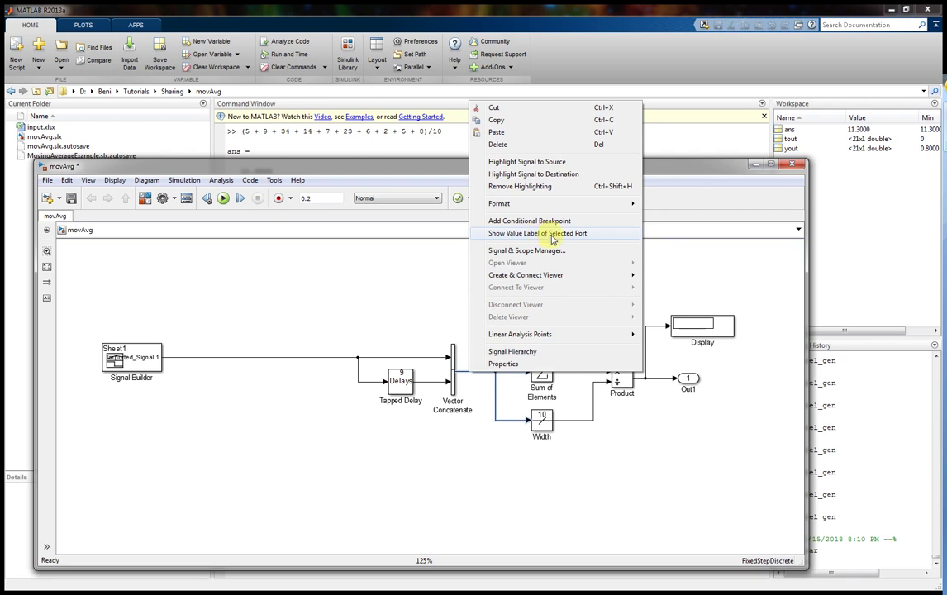
pyautogui.click(552, 238)
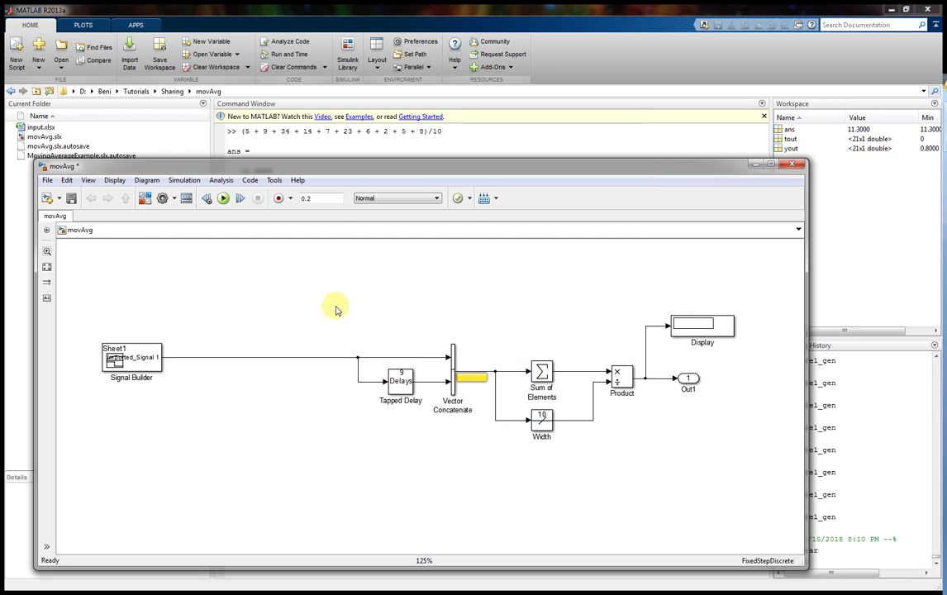
# Run the simulation so the Display shows 11.3, then reopen the Signal Builder editor.
pyautogui.moveTo(142, 364); pyautogui.dragTo(233, 366)
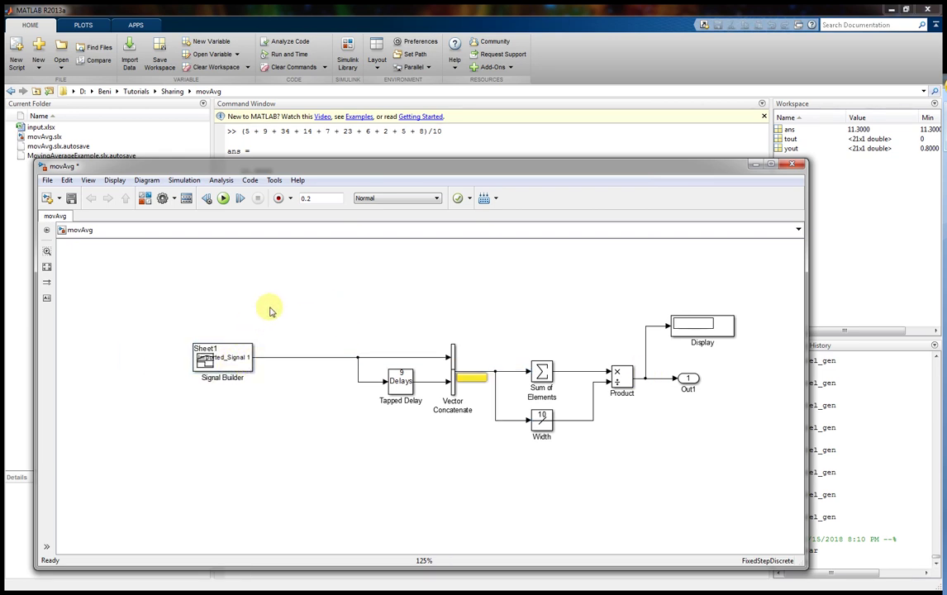
pyautogui.click(224, 199)
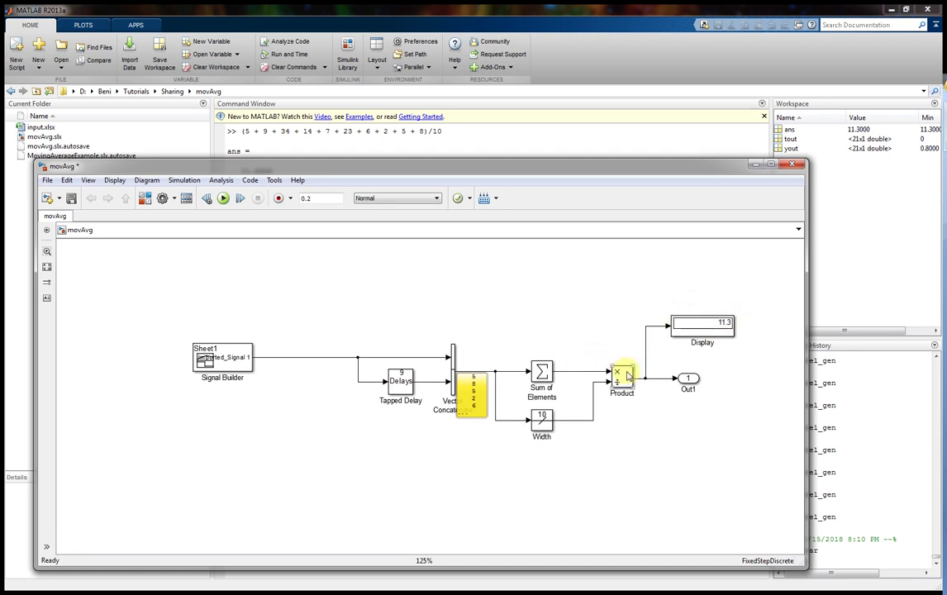
pyautogui.moveTo(506, 171); pyautogui.dragTo(507, 195)
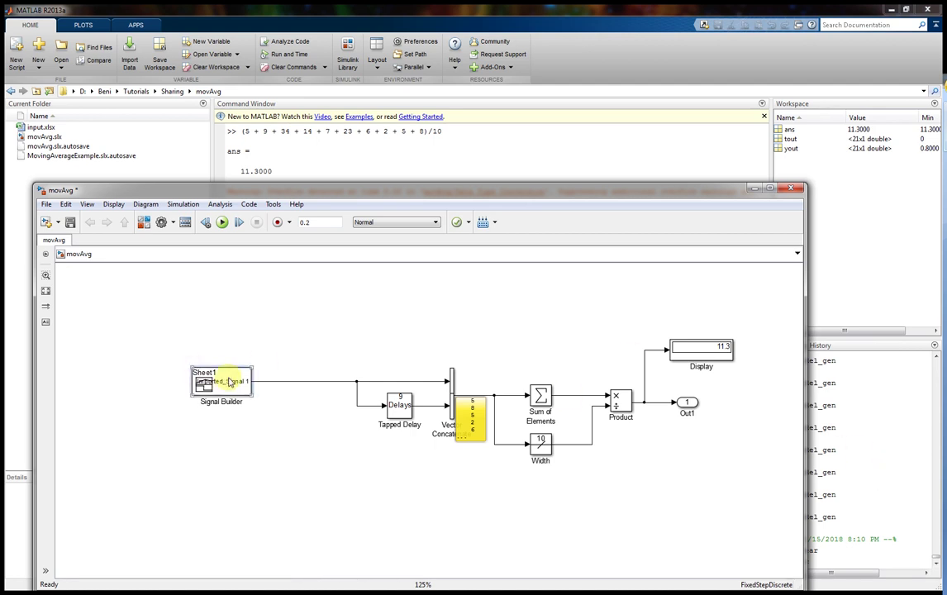
pyautogui.doubleClick(230, 381)
# Position the Signal Builder window showing Imported_Signal 1 over 0–0.2 s.
pyautogui.moveTo(506, 268); pyautogui.dragTo(438, 270)
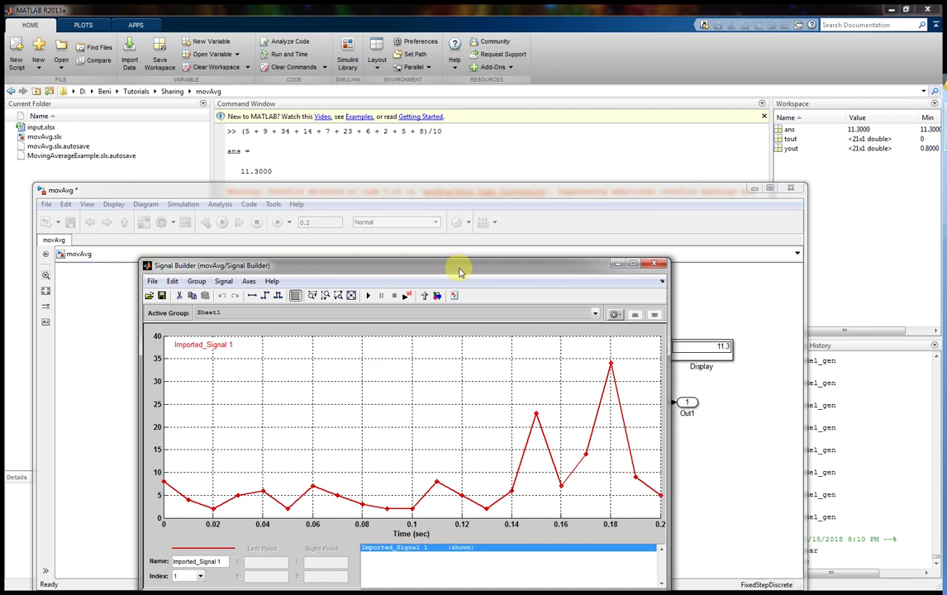
pyautogui.moveTo(460, 272); pyautogui.dragTo(484, 268)
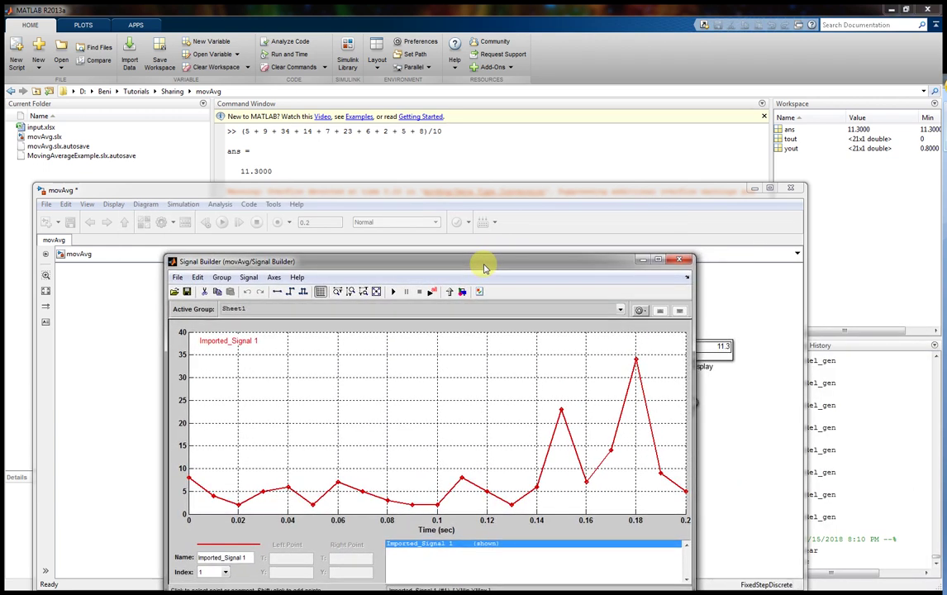